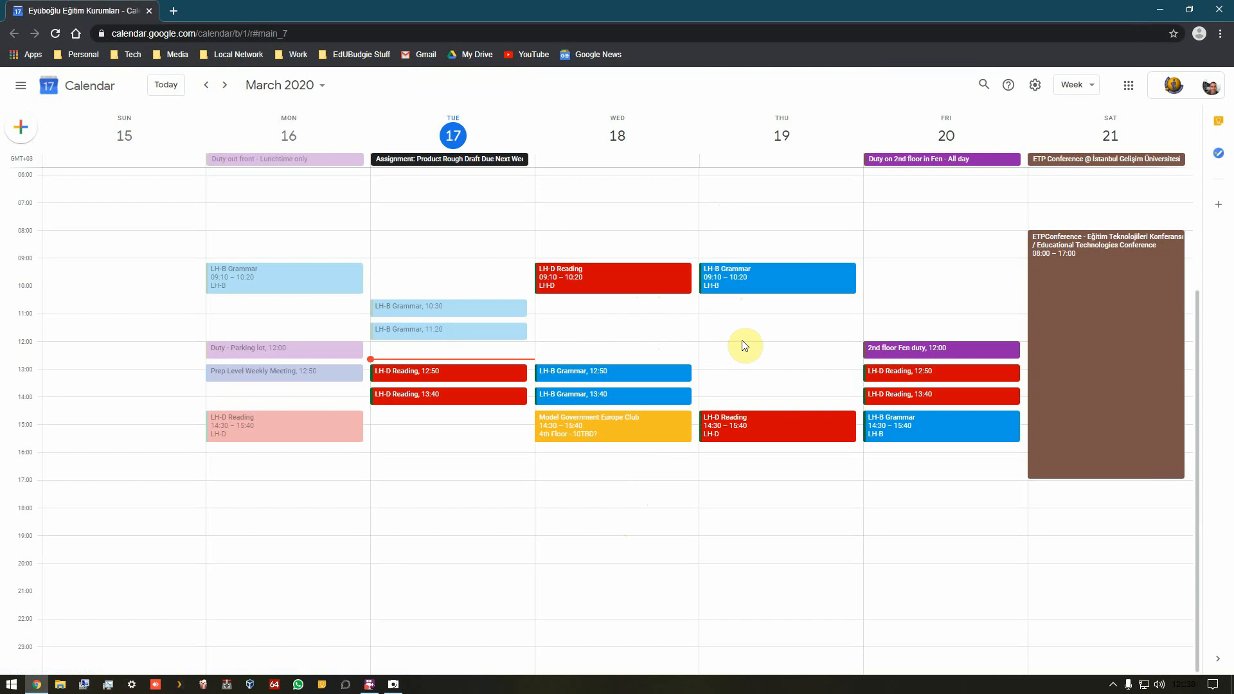
Step: Switch Google Calendar to a different Google account and close the old calendar tab
{"action": "left_click", "coordinate": [1211, 85]}
{"action": "left_click", "coordinate": [1100, 322]}
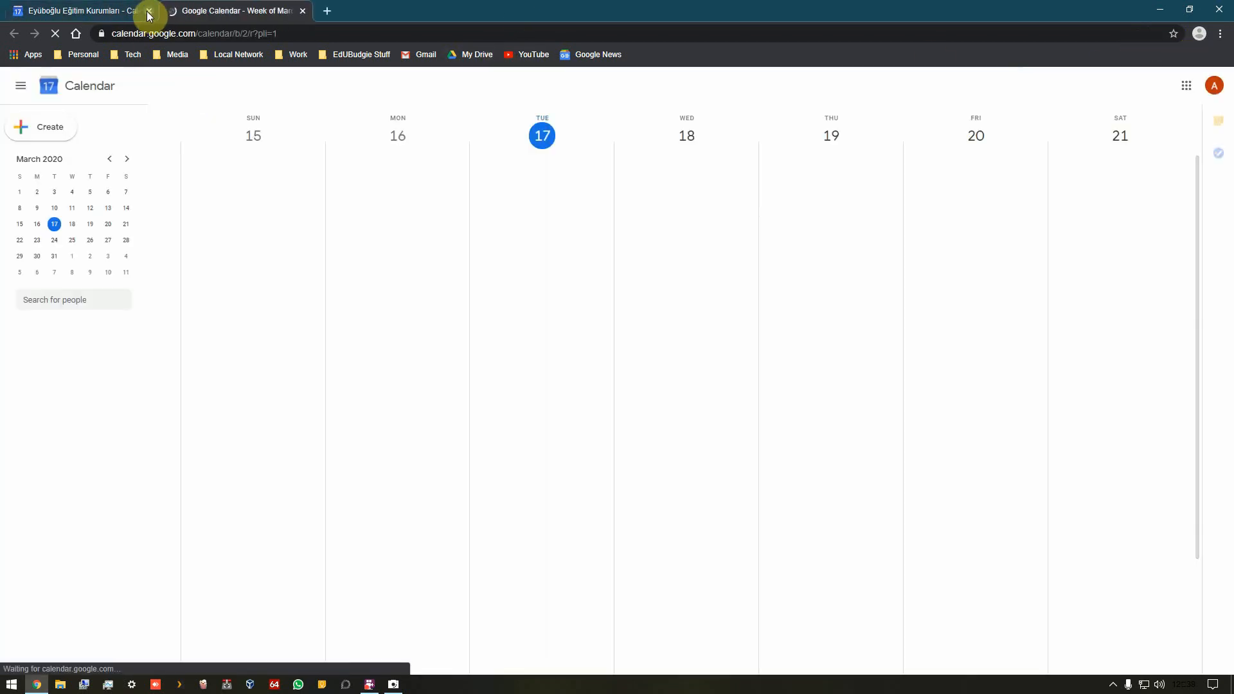
{"action": "left_click", "coordinate": [148, 11]}
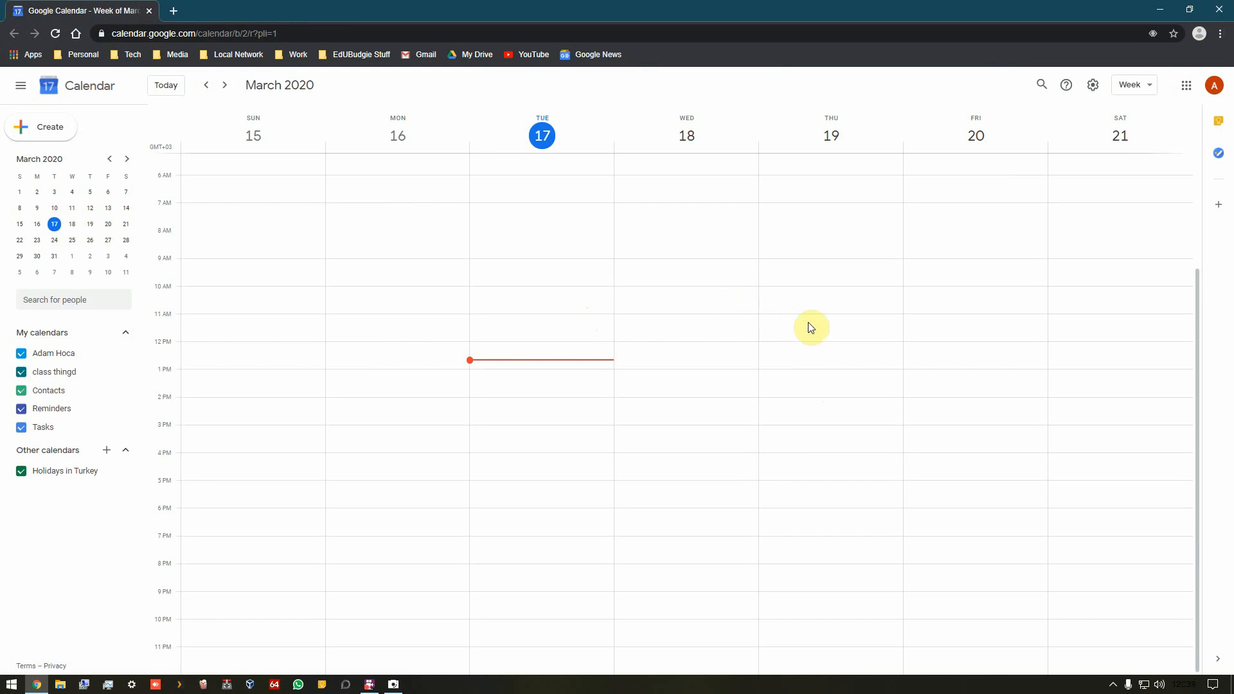
Step: Open Google Drive from the Google apps launcher
{"action": "left_click", "coordinate": [1186, 88]}
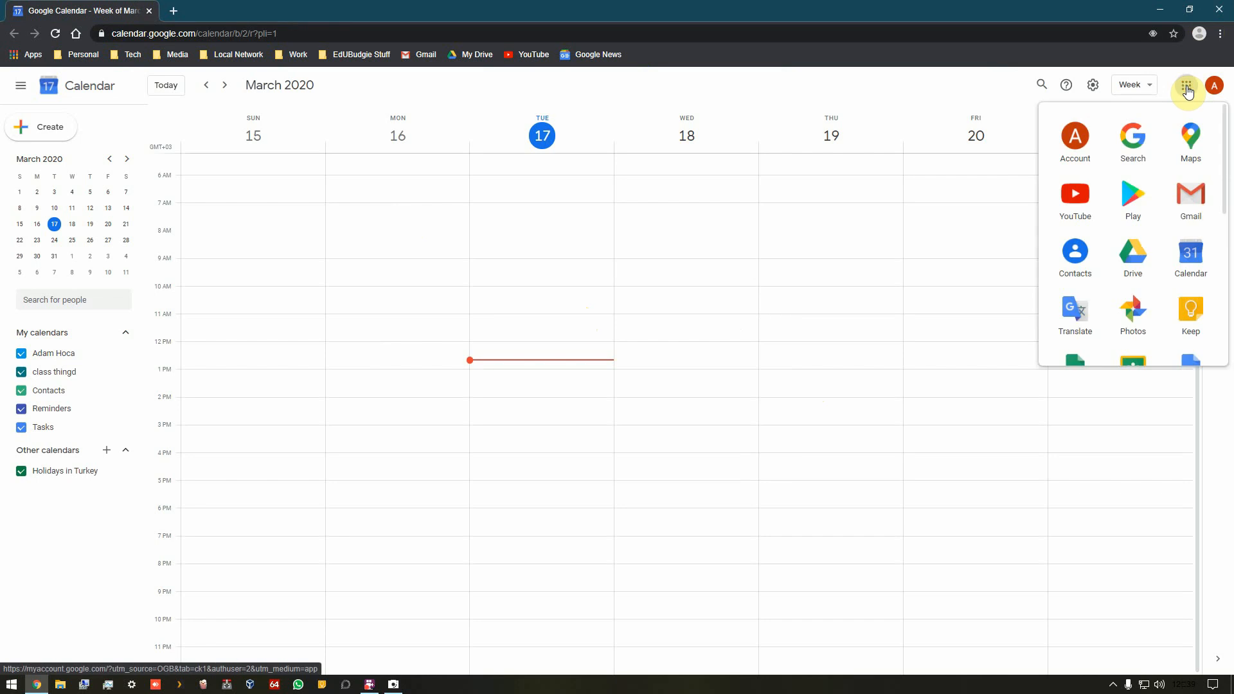
{"action": "left_click", "coordinate": [1127, 259]}
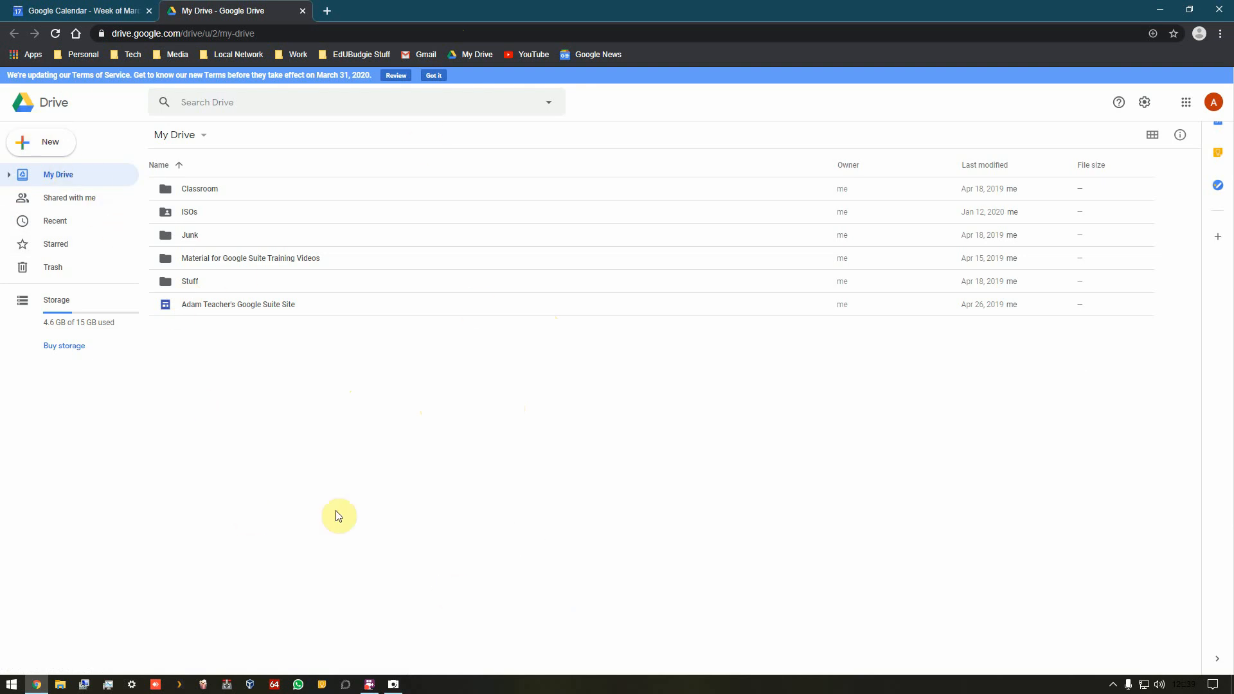
Step: Create a new folder named trial folder in My Drive
{"action": "right_click", "coordinate": [288, 460]}
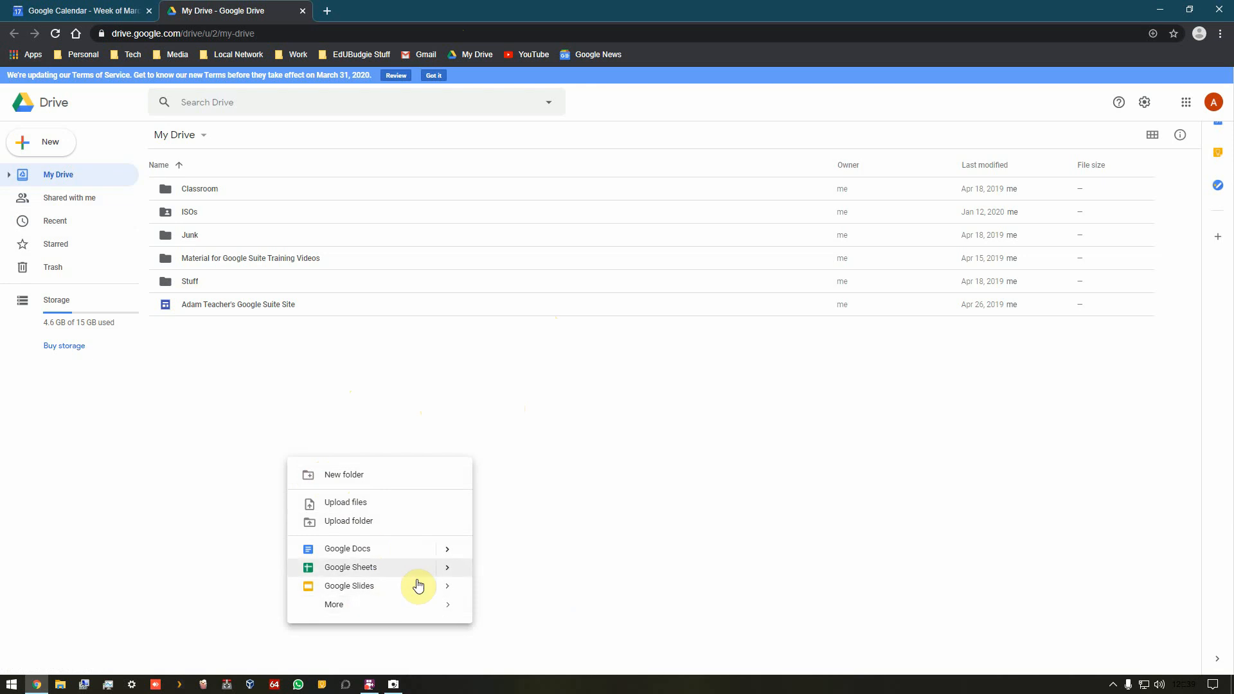
{"action": "left_click", "coordinate": [360, 476]}
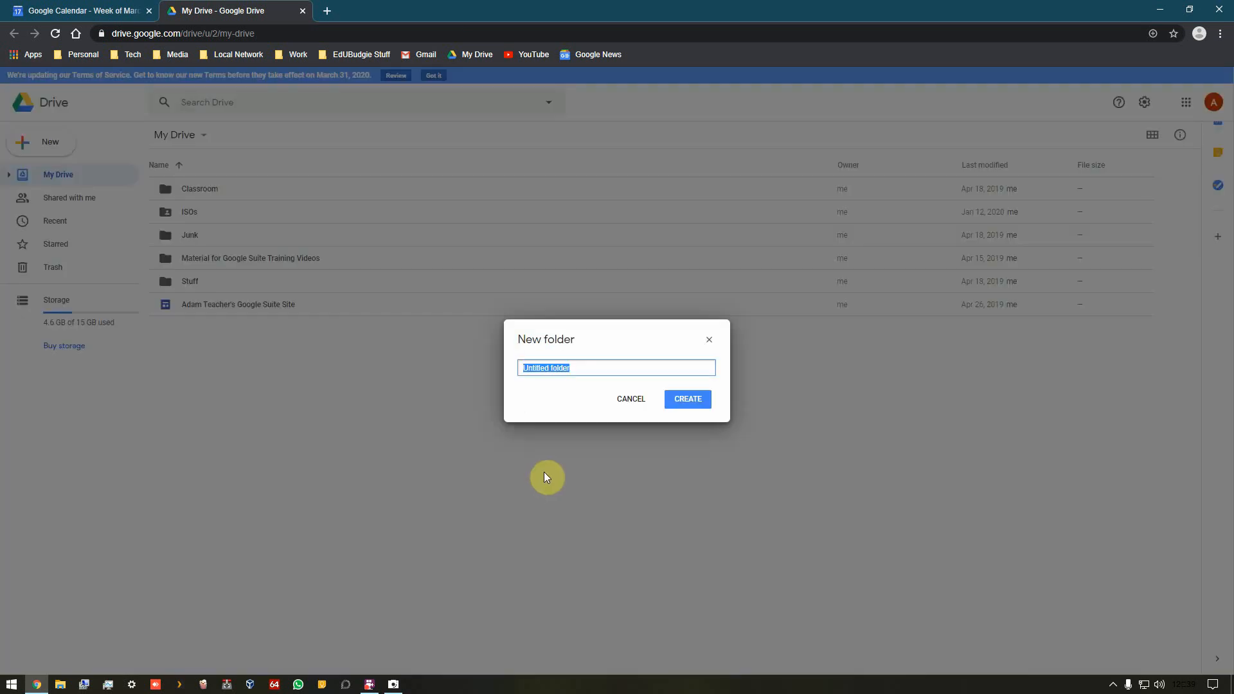
{"action": "type", "text": "tril "}
{"action": "type", "text": "ial folder"}
{"action": "key", "text": "Return"}
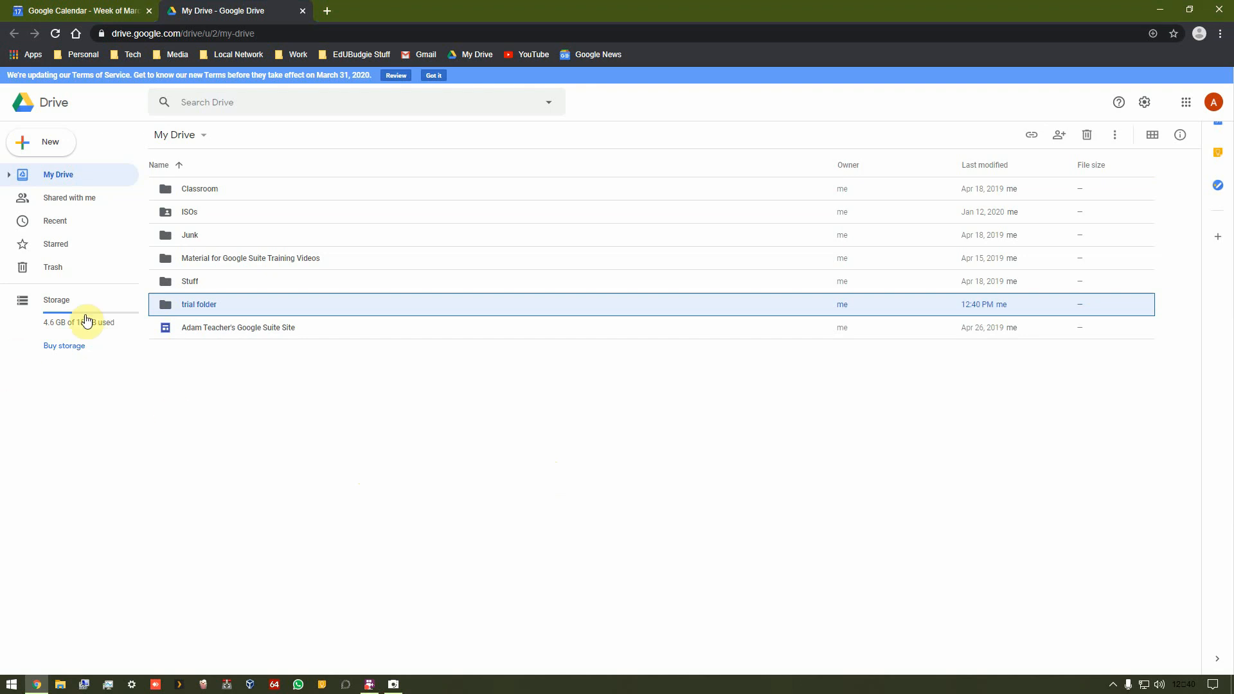
Step: Open trial folder and create a new blank Google Doc inside it
{"action": "double_click", "coordinate": [184, 309]}
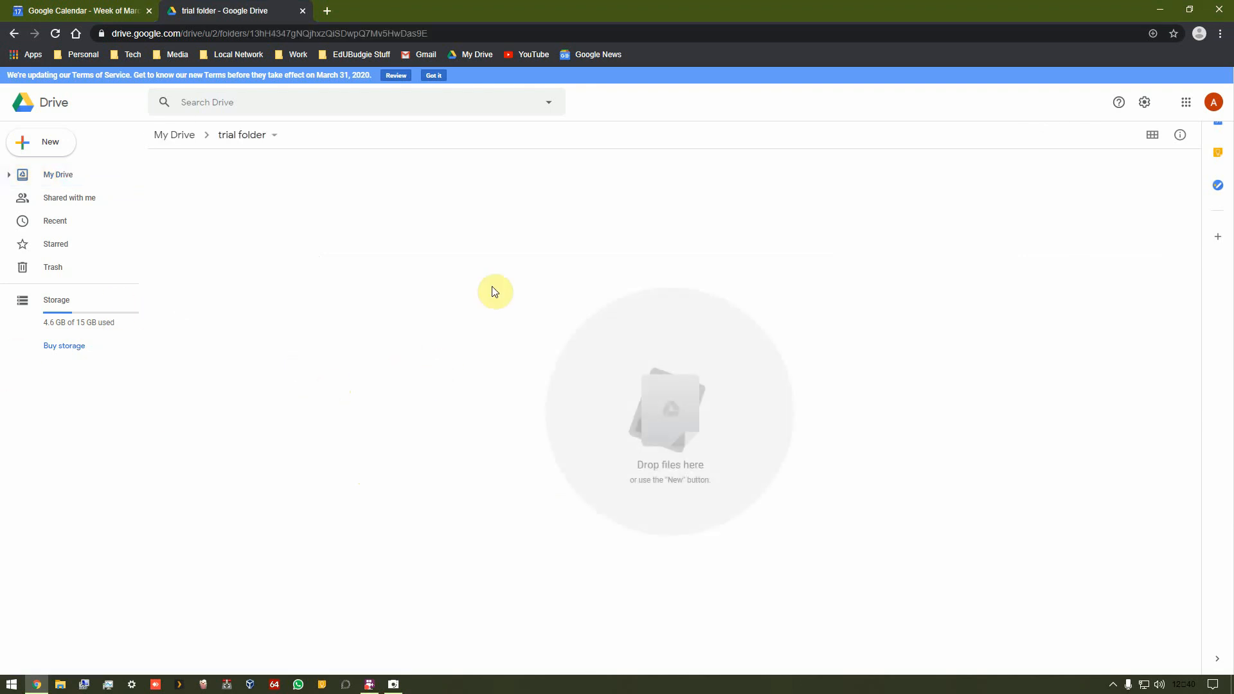
{"action": "right_click", "coordinate": [442, 339]}
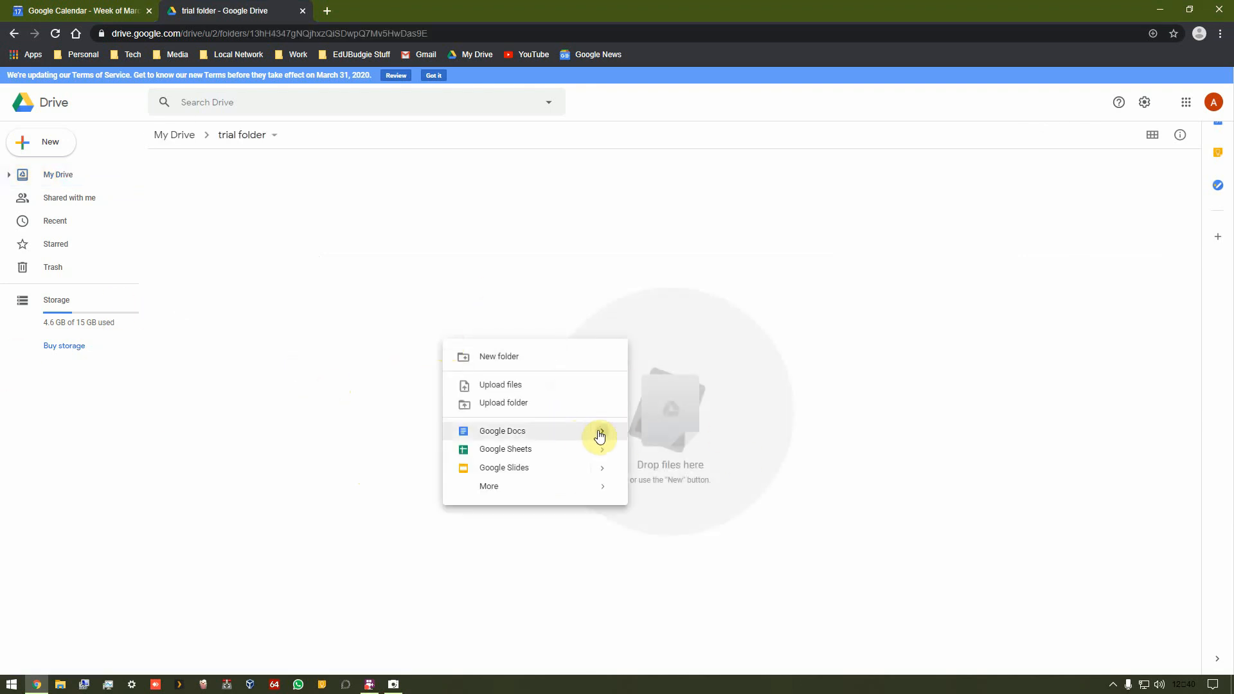
{"action": "mouse_move", "coordinate": [598, 433]}
{"action": "left_click", "coordinate": [692, 447]}
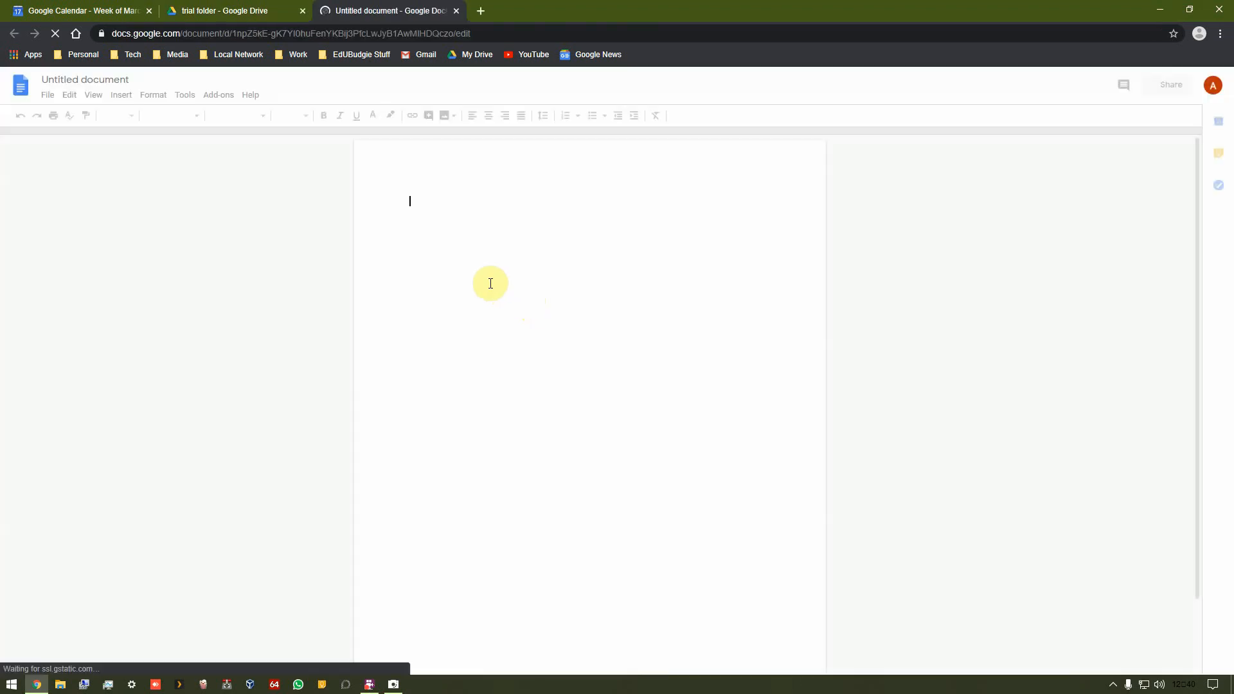
Step: Rename the document as name of gdoc whatever
{"action": "left_click", "coordinate": [106, 78]}
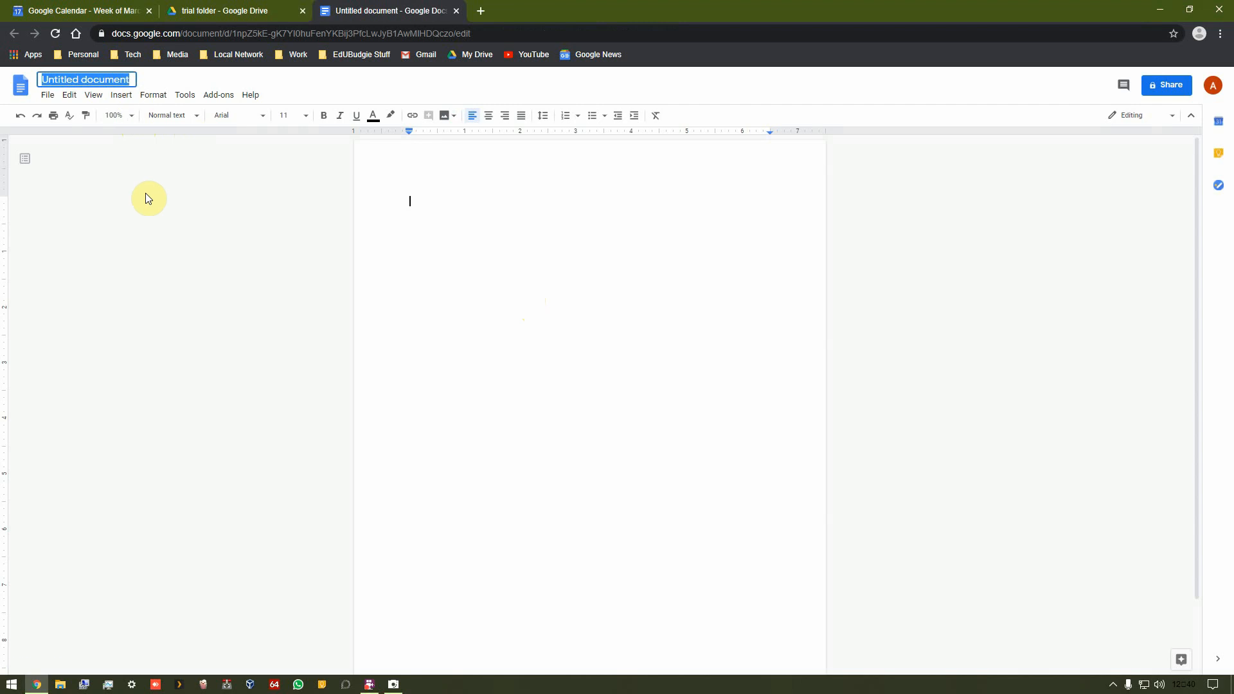
{"action": "type", "text": "name ofogdoc"}
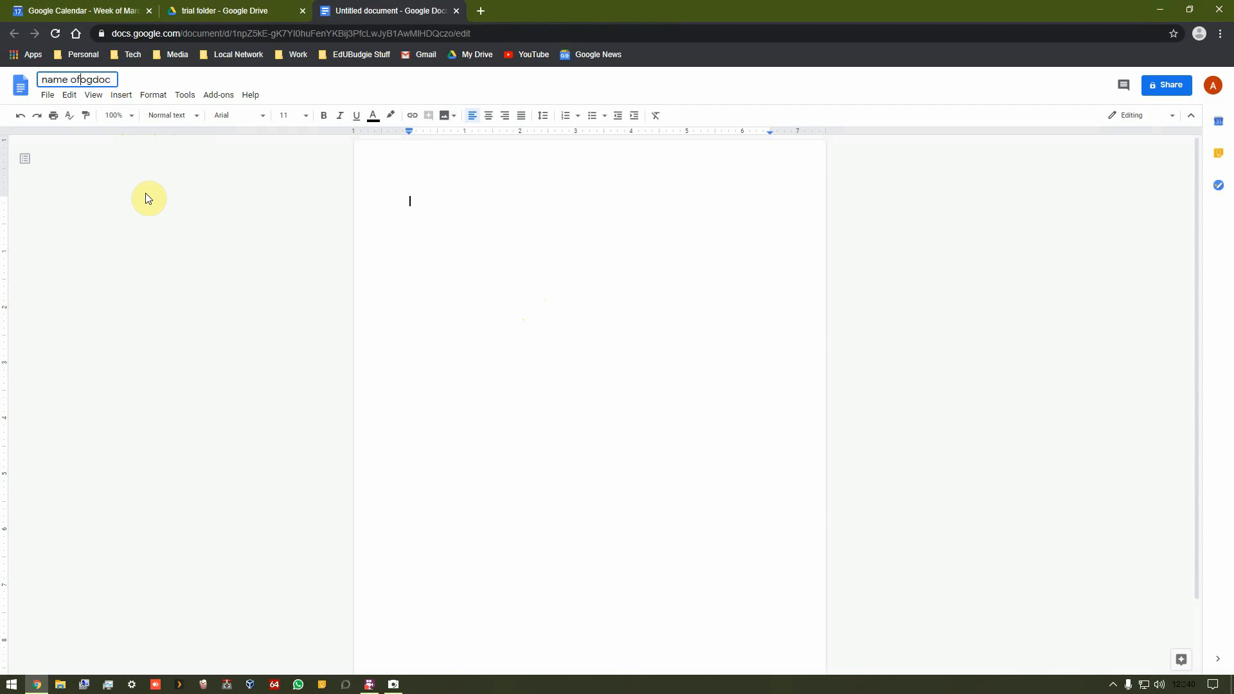
{"action": "key", "text": "BackSpace"}
{"action": "key", "text": "End"}
{"action": "type", "text": "whatever"}
{"action": "key", "text": "Return"}
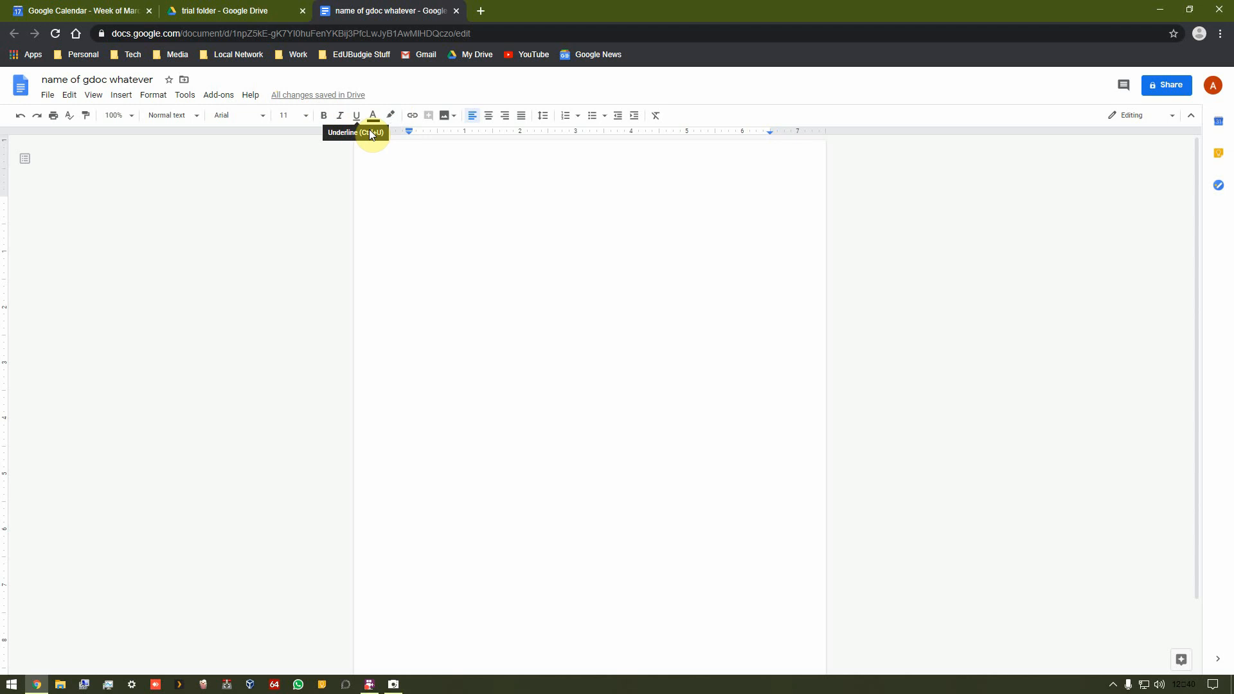
Step: Reload the trial folder in Drive, close the document tab and reopen name of gdoc whatever from the folder
{"action": "left_click", "coordinate": [262, 12]}
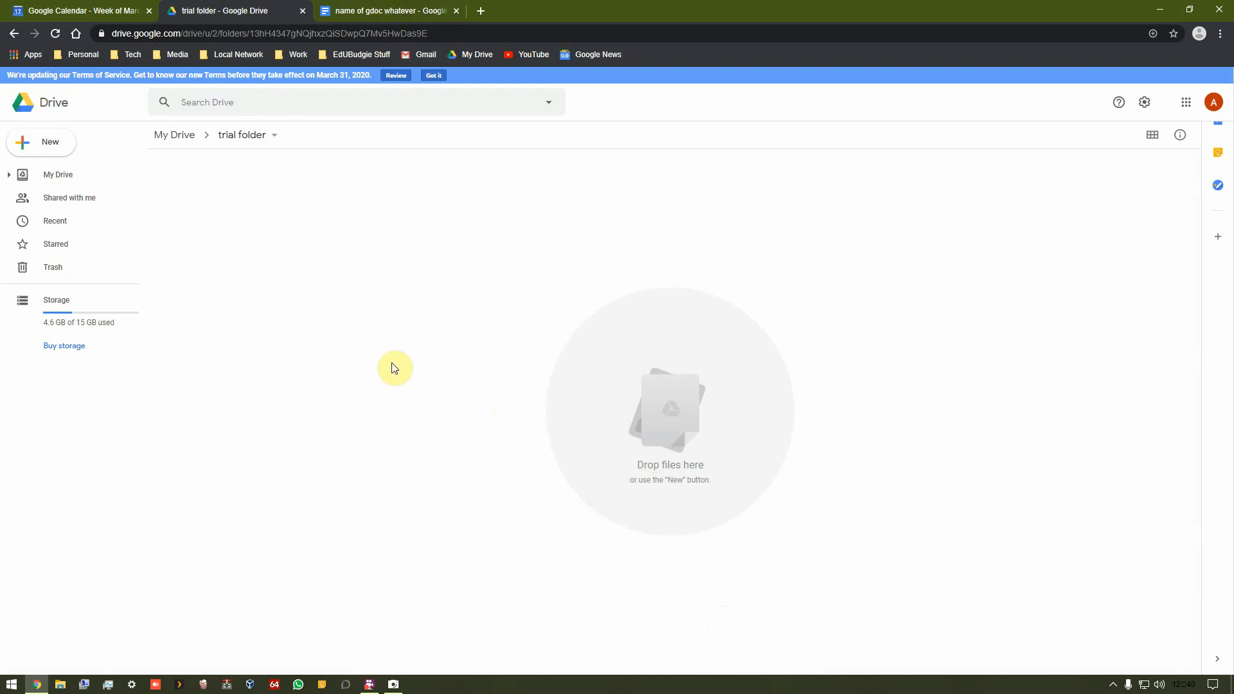
{"action": "left_click", "coordinate": [55, 32]}
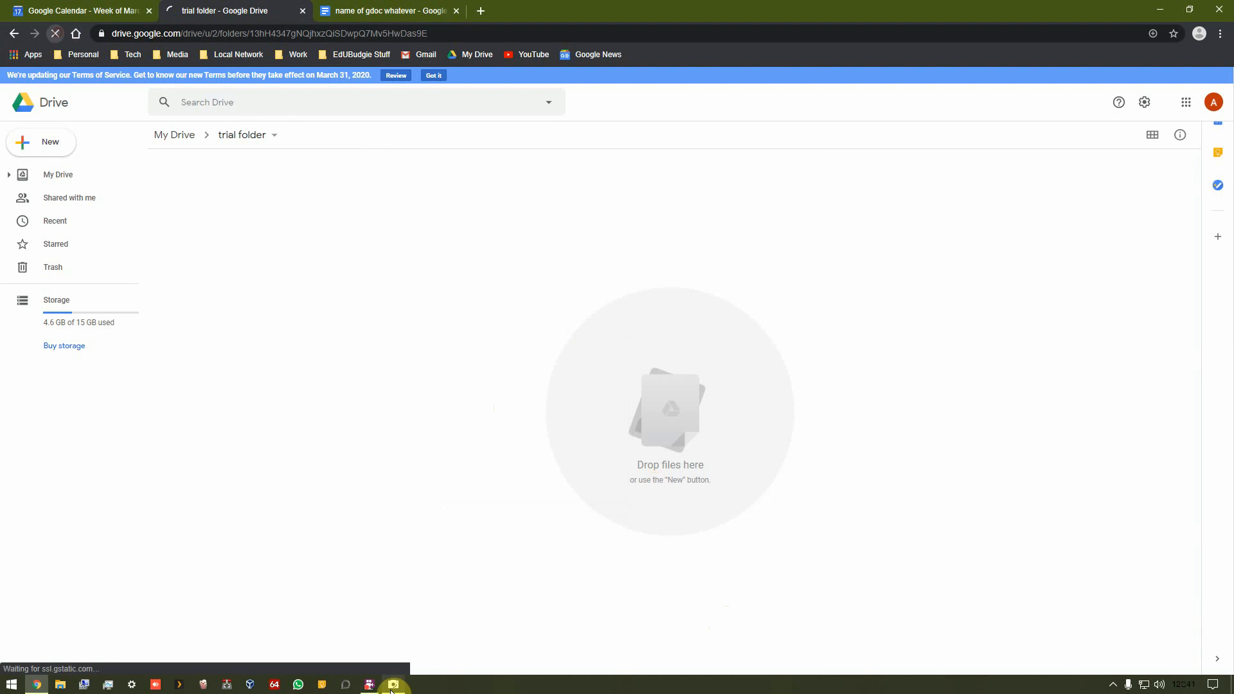
{"action": "mouse_move", "coordinate": [393, 684]}
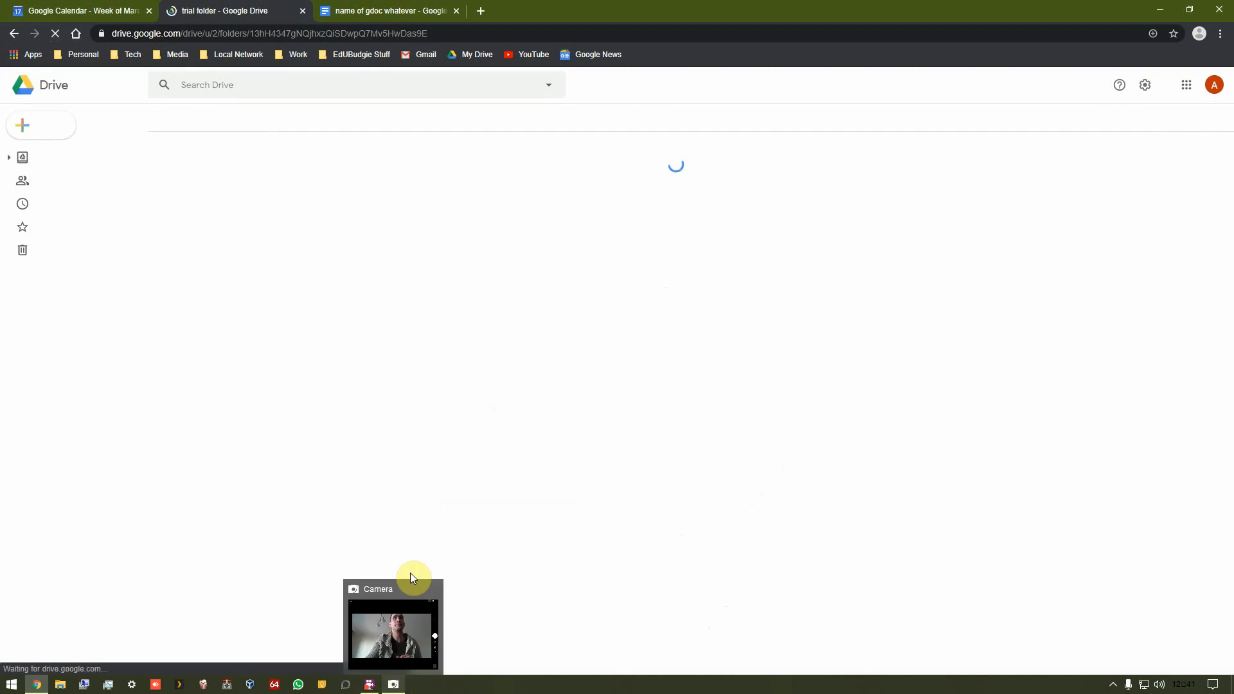
{"action": "left_click", "coordinate": [457, 11]}
{"action": "double_click", "coordinate": [235, 185]}
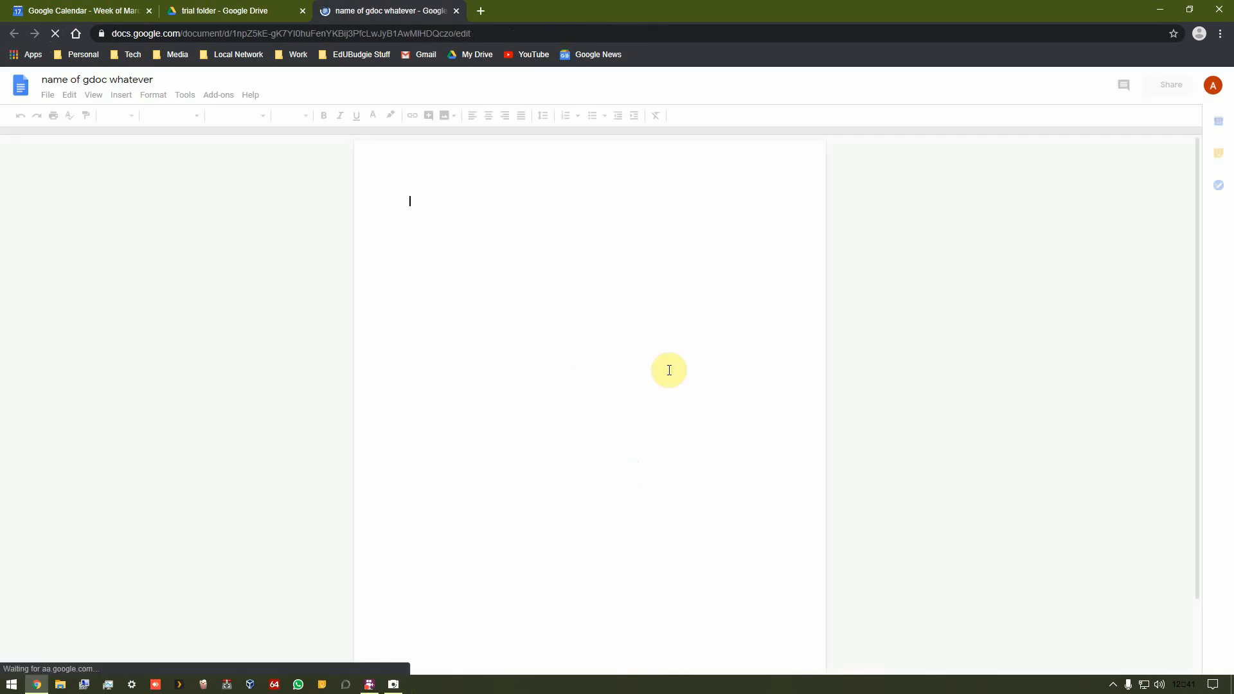
Step: Enter three lines of sample text: Aso;bgljdqaoh;ji, A'hi and Aeswo;rgj
{"action": "type", "text": "aso;bgljdqaoh;ji"}
{"action": "key", "text": "Return"}
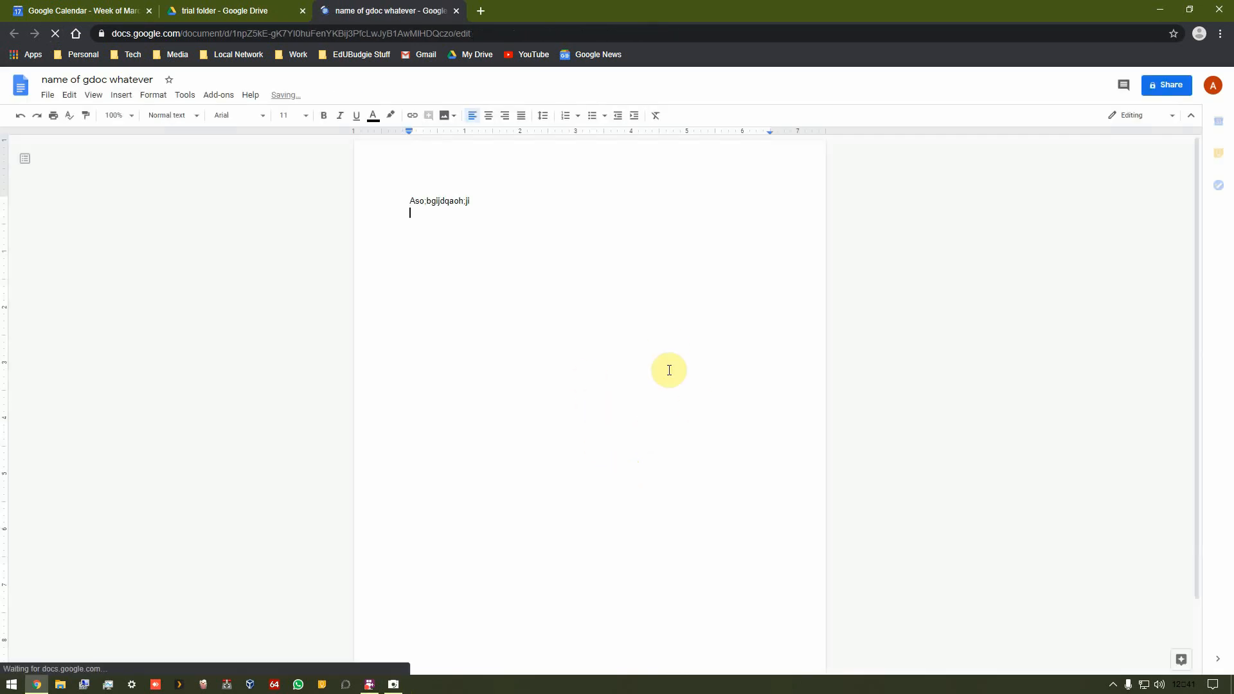
{"action": "type", "text": "a'hi"}
{"action": "key", "text": "Return"}
{"action": "type", "text": "aesw"}
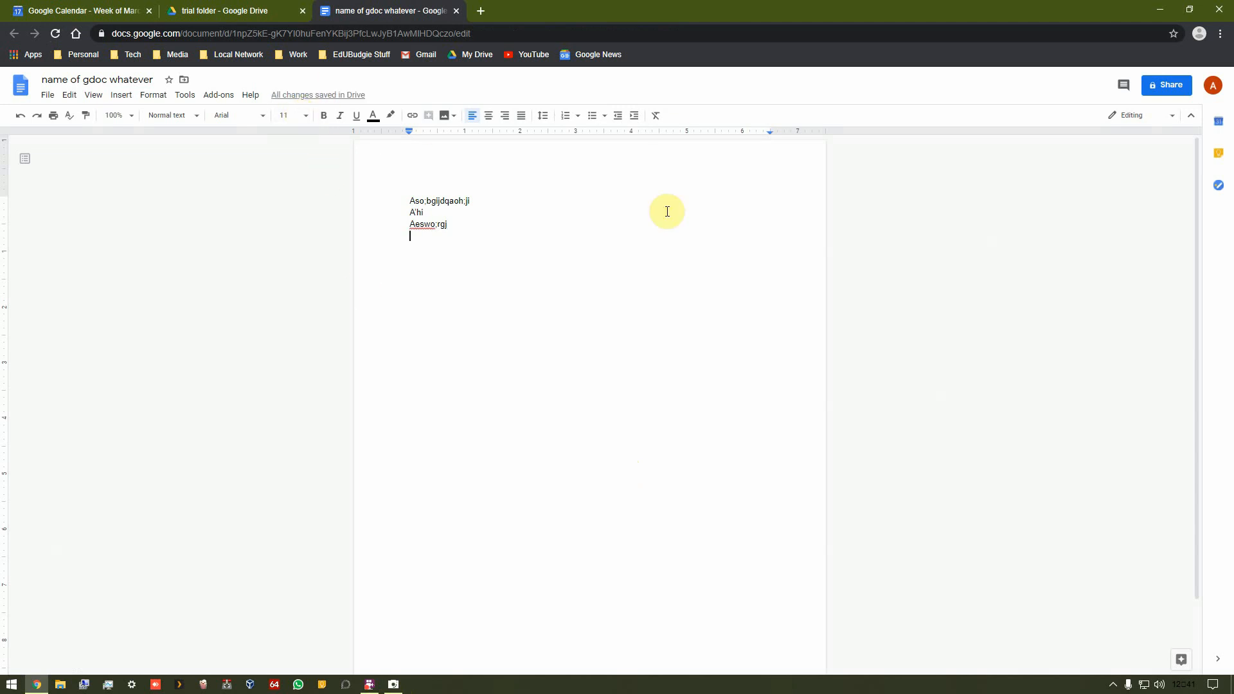
Step: Close the document, reopen it from the trial folder and close it again
{"action": "left_click", "coordinate": [457, 11]}
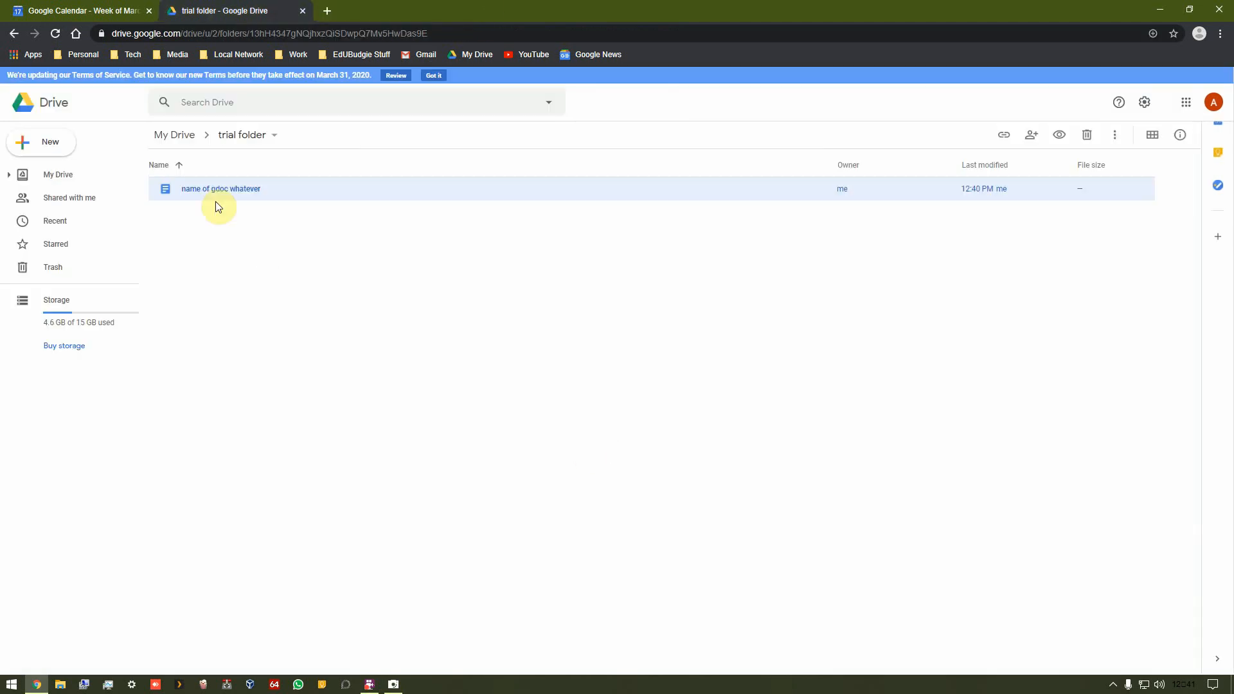
{"action": "double_click", "coordinate": [199, 193]}
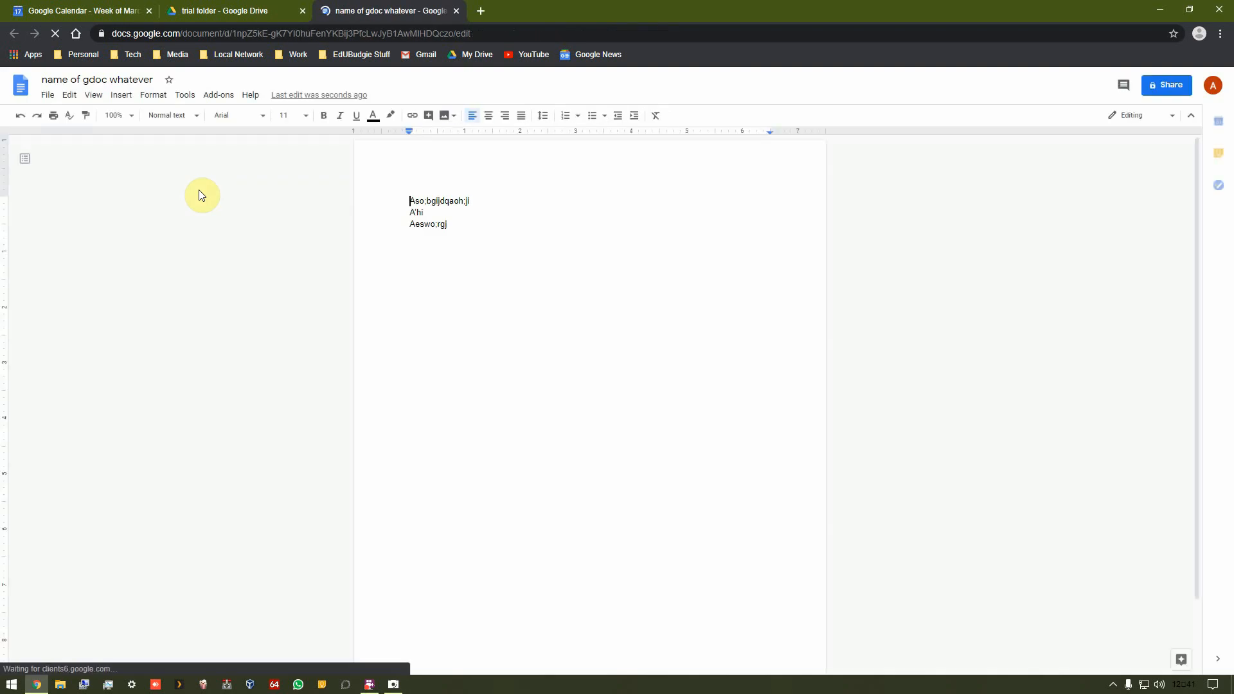
{"action": "left_click", "coordinate": [456, 11]}
Step: Create a new blank Google Sheets spreadsheet in the trial folder
{"action": "right_click", "coordinate": [329, 335]}
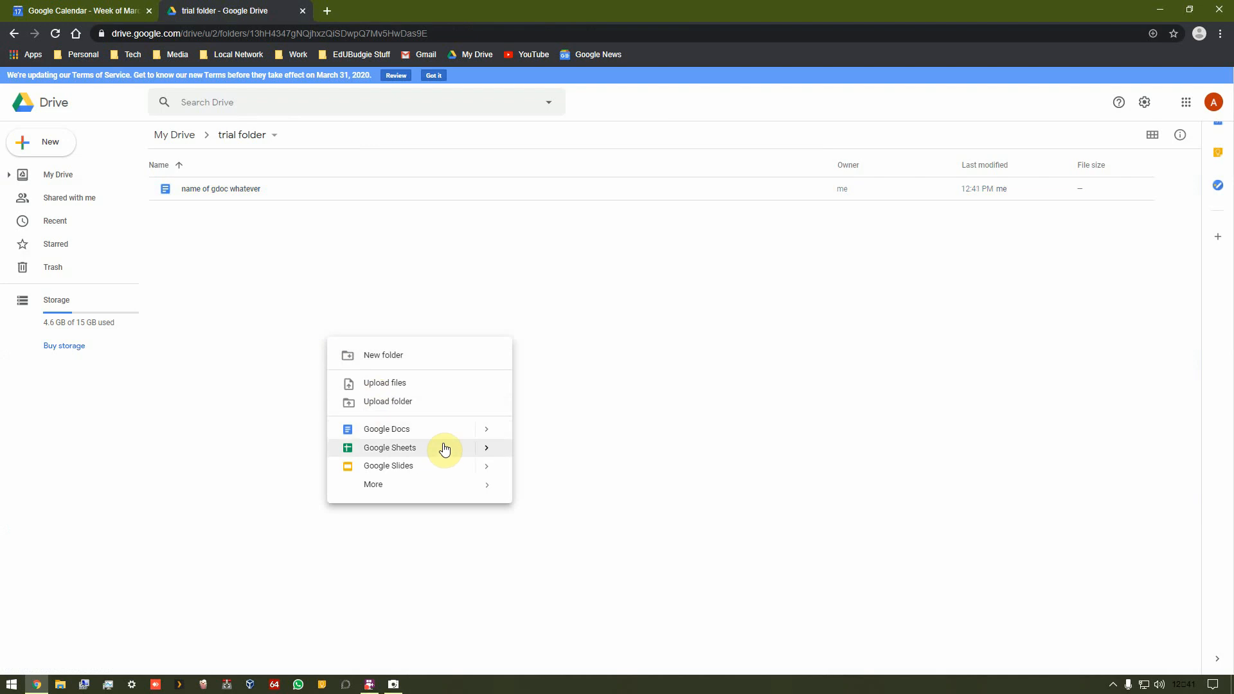
{"action": "mouse_move", "coordinate": [482, 455]}
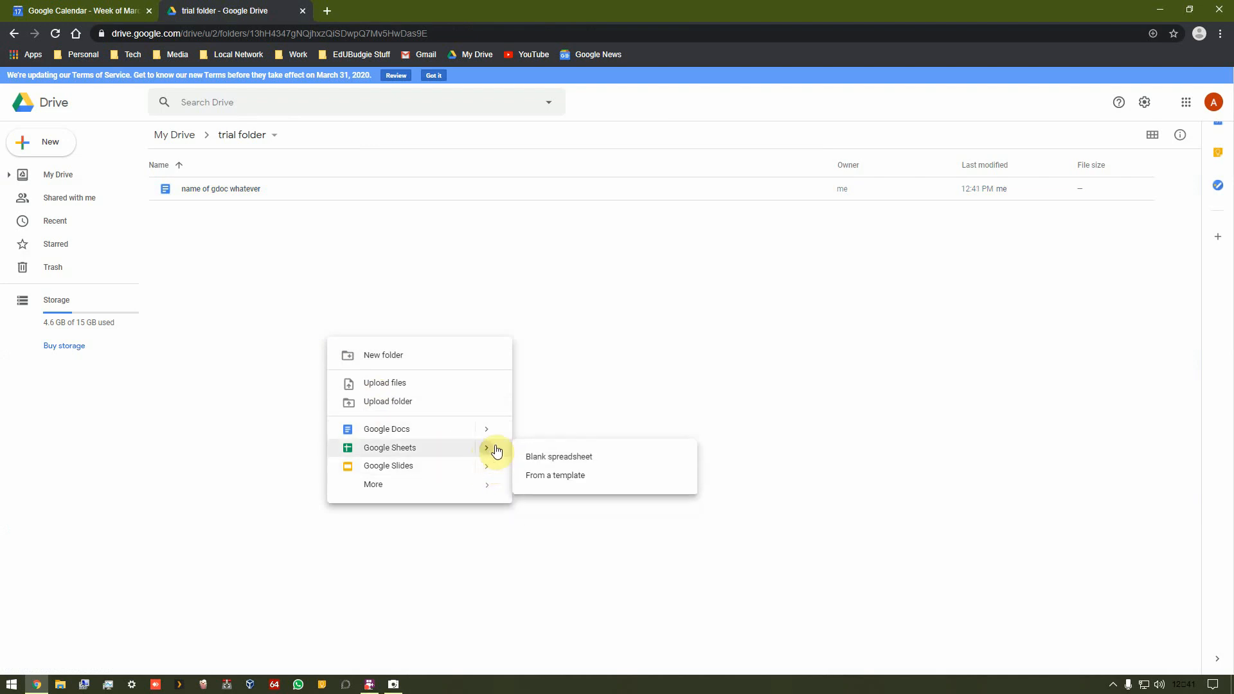
{"action": "left_click", "coordinate": [528, 455]}
{"action": "left_click", "coordinate": [188, 8]}
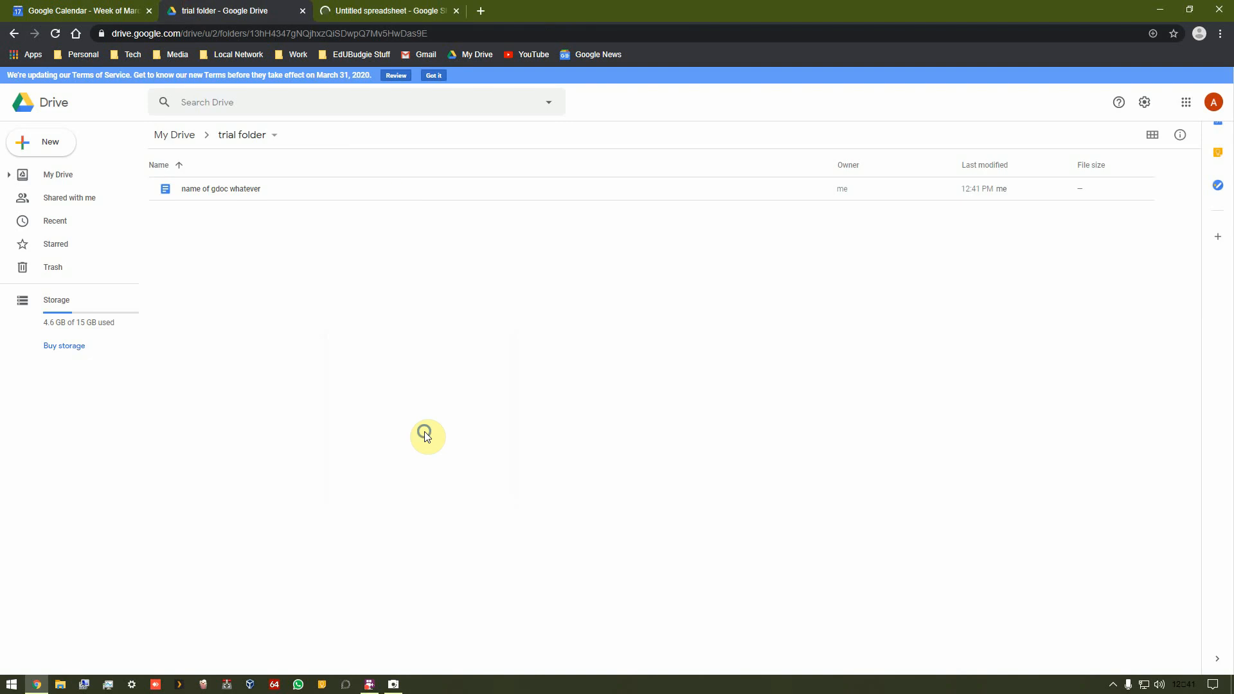
Step: Create a new blank Google Slides presentation in the trial folder
{"action": "right_click", "coordinate": [424, 430]}
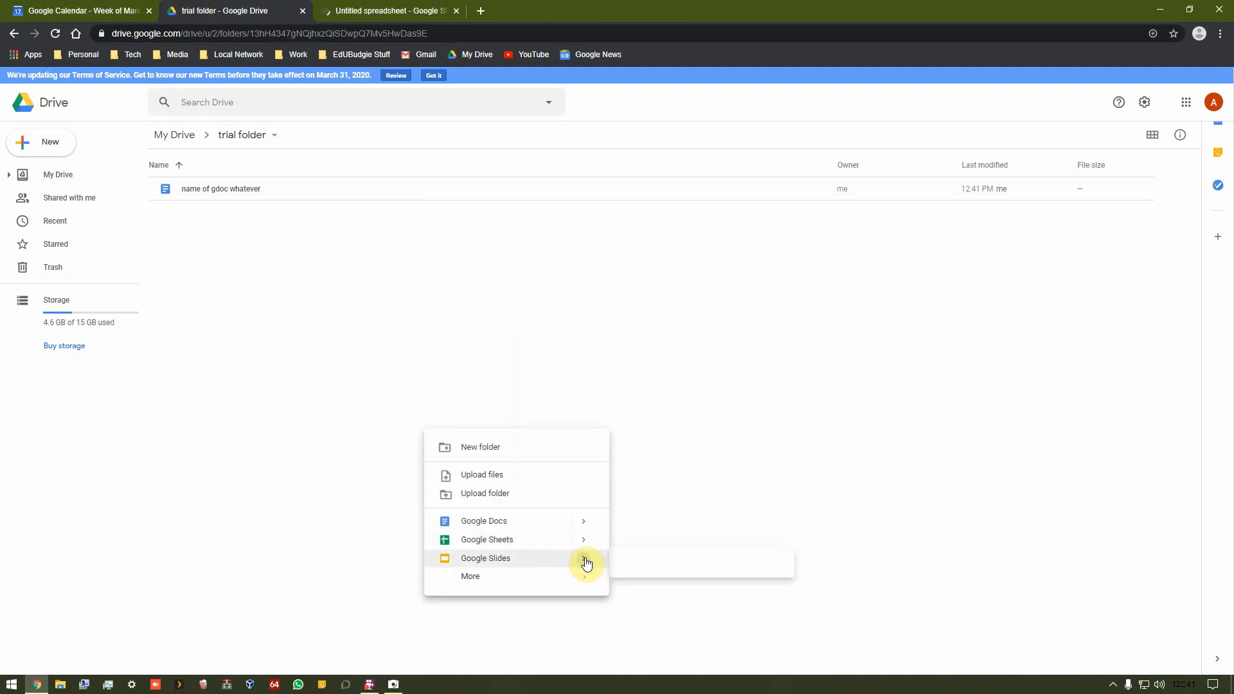
{"action": "mouse_move", "coordinate": [584, 559]}
{"action": "left_click", "coordinate": [633, 564]}
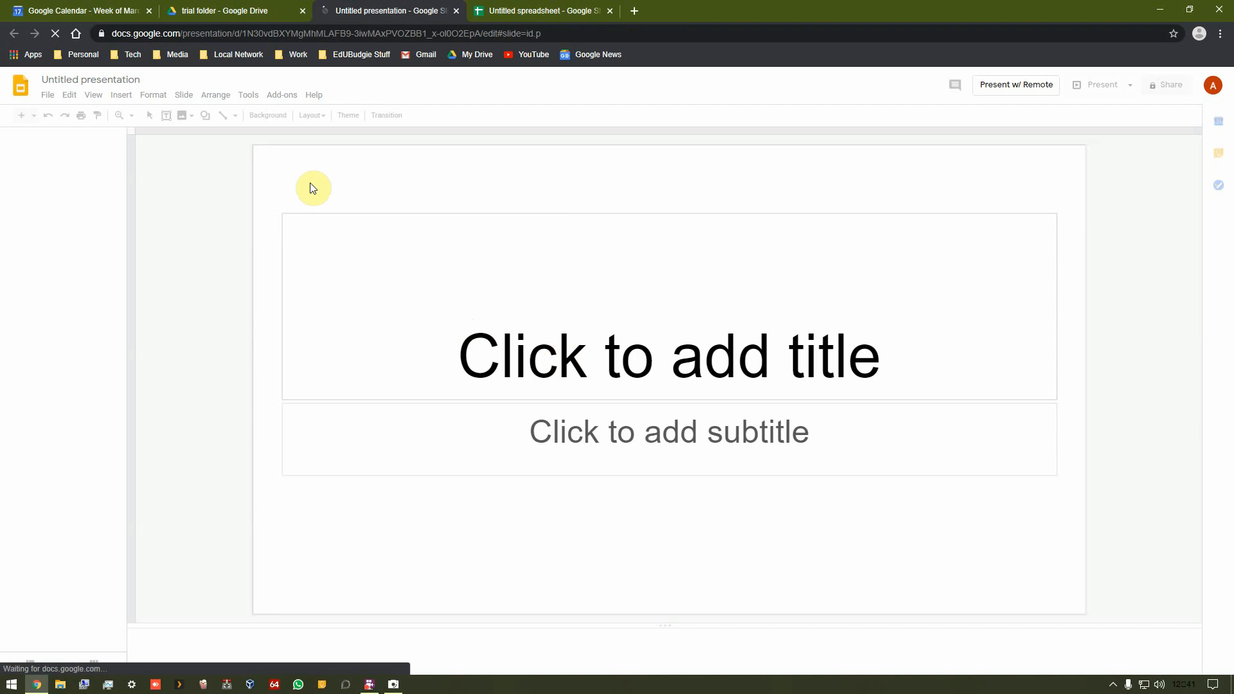
Step: Rename the presentation as powerpoint conversion thing
{"action": "left_click", "coordinate": [121, 78]}
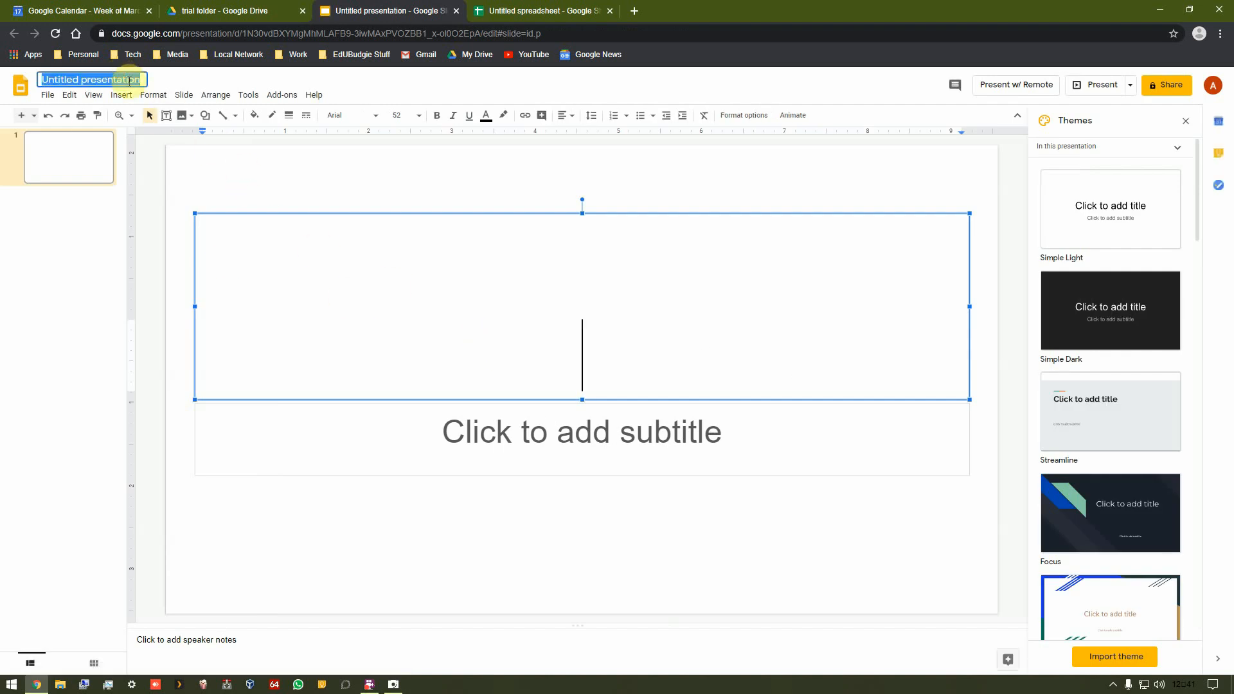
{"action": "type", "text": "powerpoint conversion thing"}
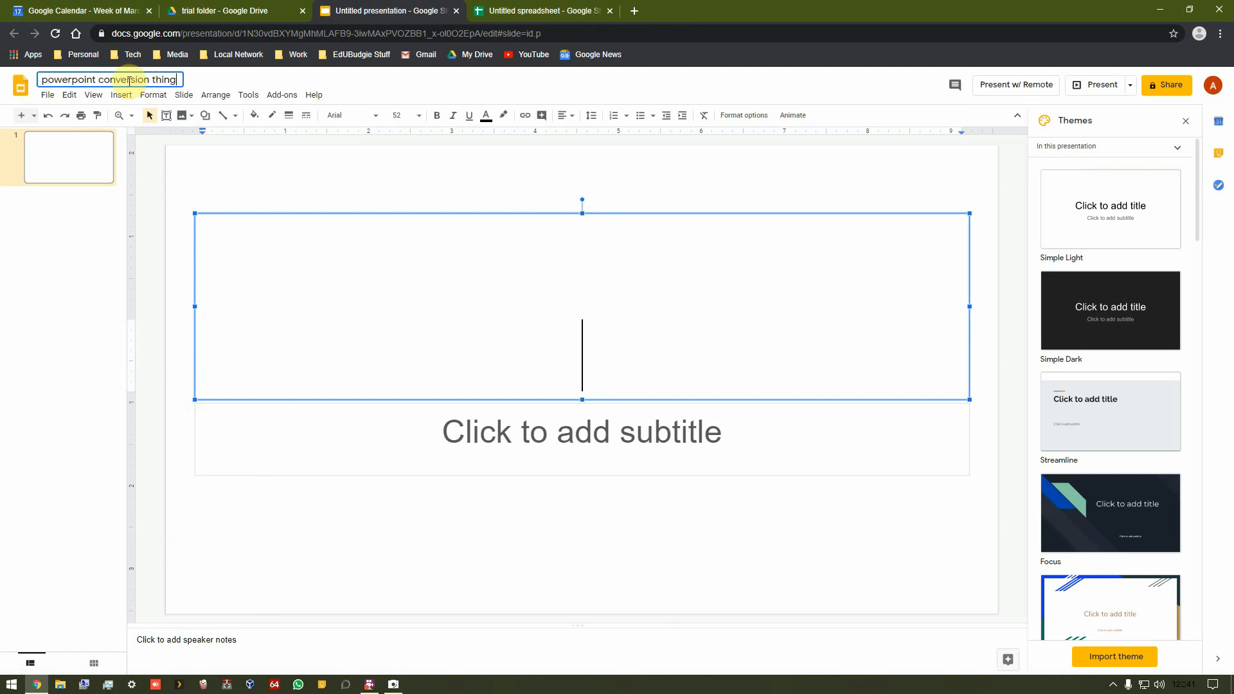
{"action": "left_click", "coordinate": [321, 429]}
{"action": "left_click", "coordinate": [571, 384]}
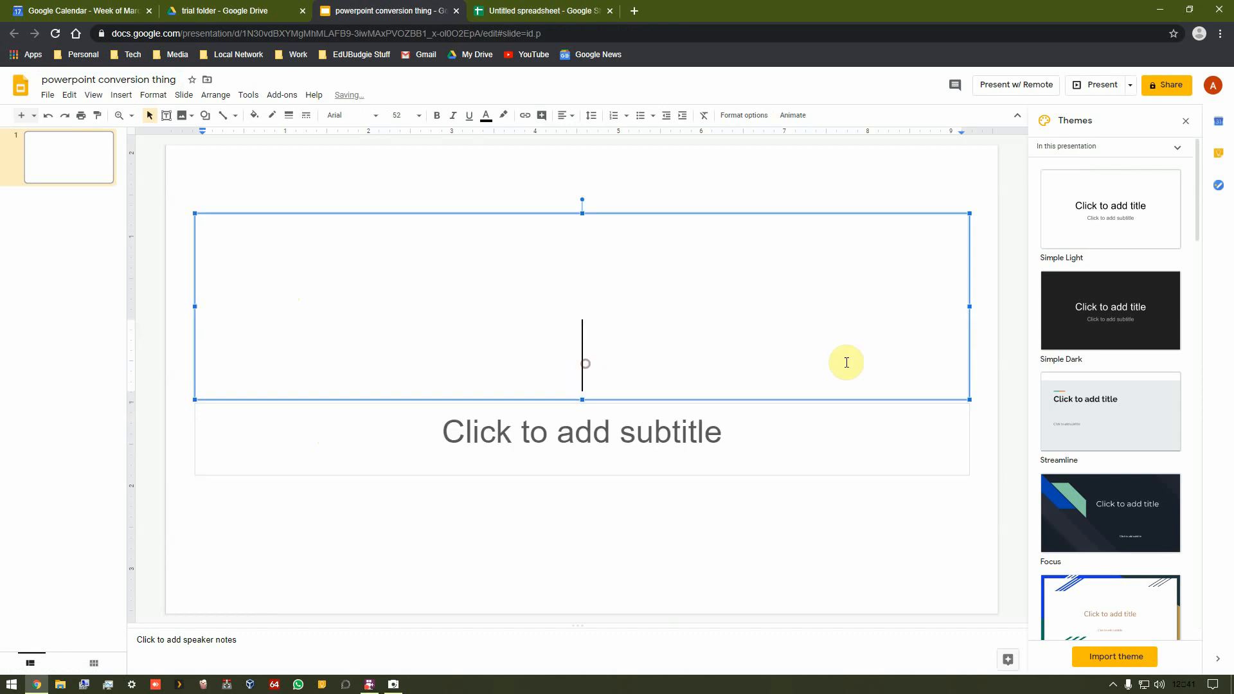
{"action": "left_click", "coordinate": [621, 437]}
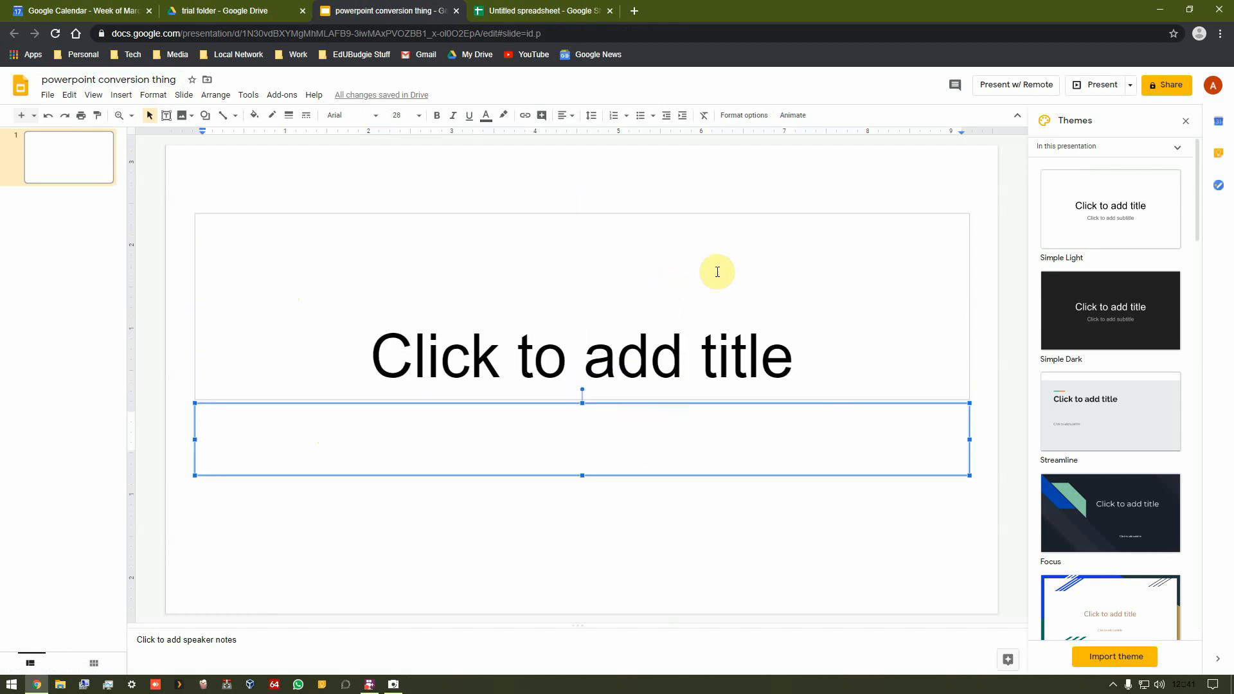
Step: Close the presentation tab and reload the trial folder in Drive
{"action": "left_click", "coordinate": [456, 11]}
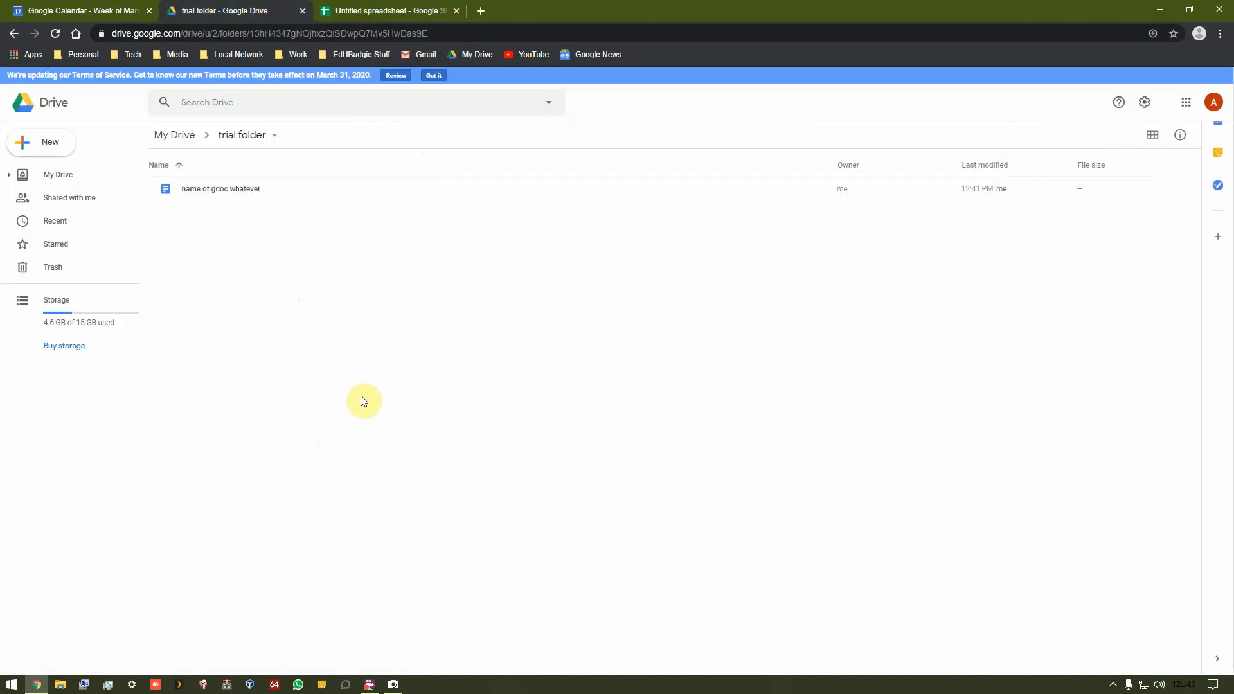
{"action": "left_click", "coordinate": [56, 34]}
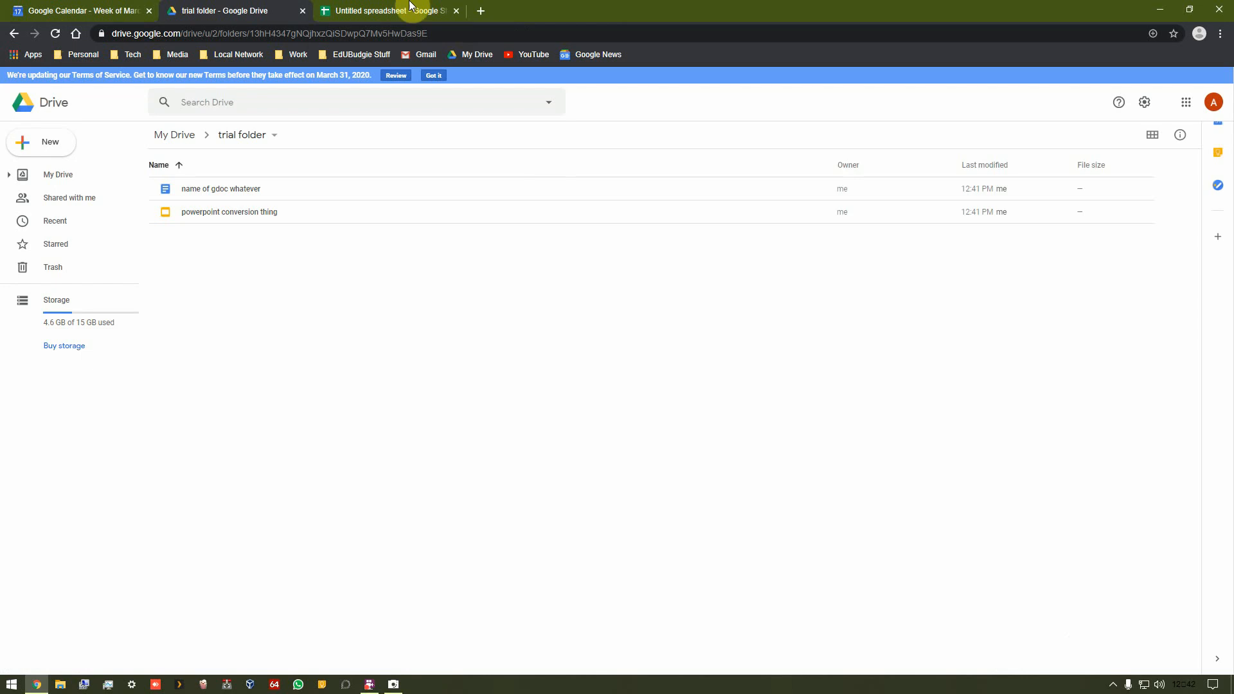
Step: Switch back to the untitled spreadsheet tab
{"action": "left_click", "coordinate": [392, 10]}
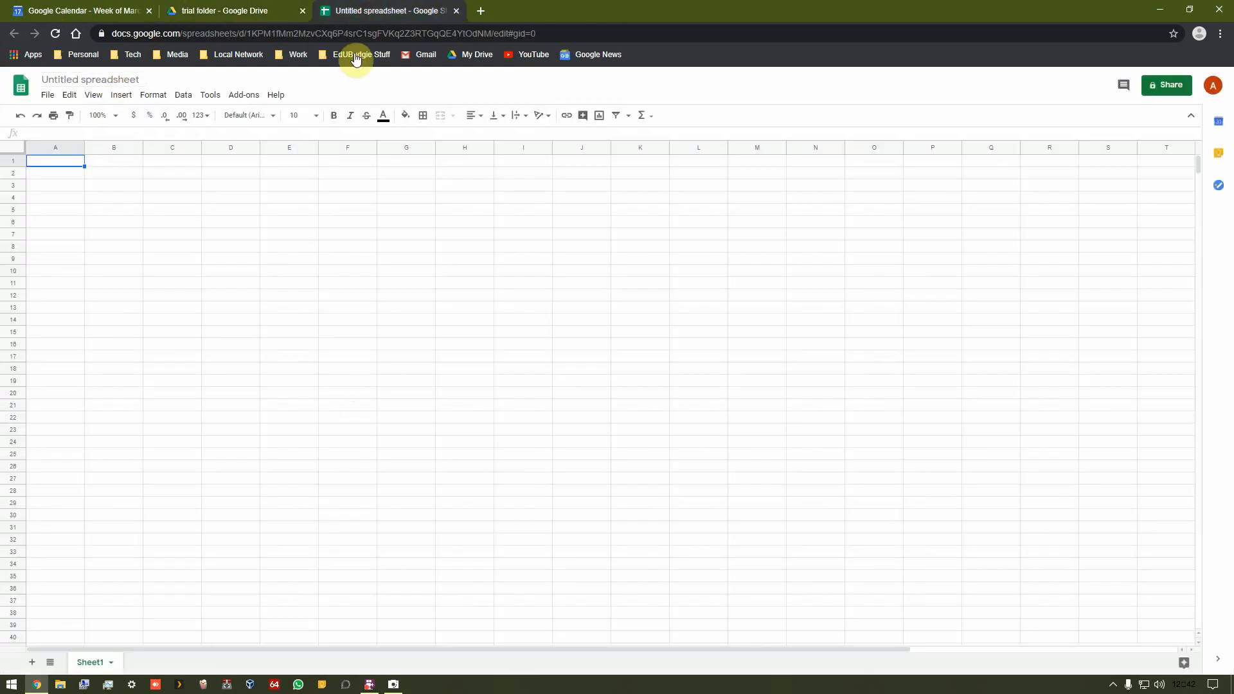
{"action": "left_click", "coordinate": [283, 11]}
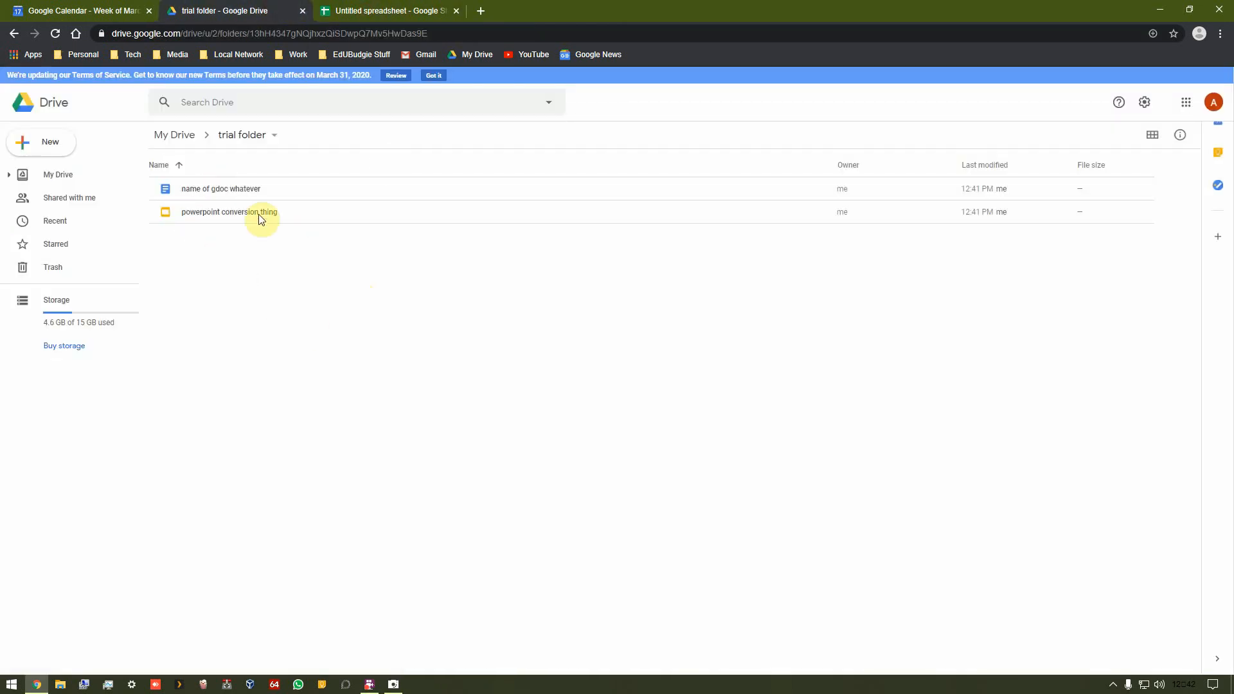
{"action": "left_click", "coordinate": [409, 10]}
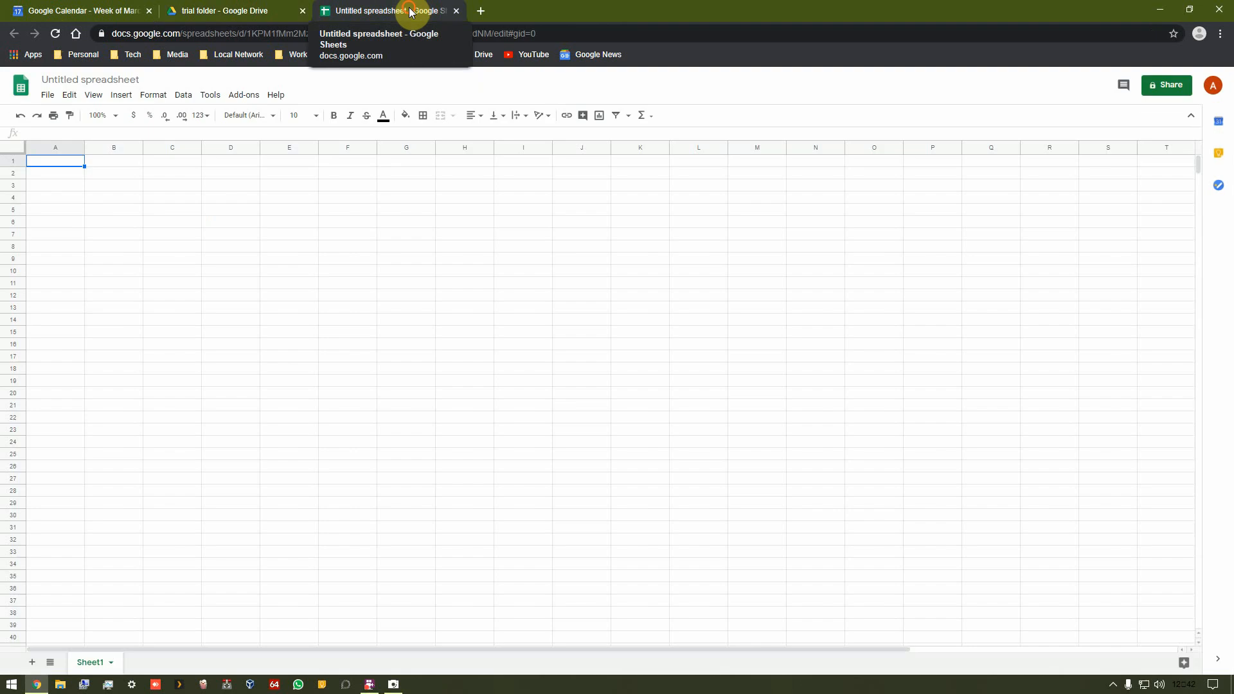
Step: Rename the untitled spreadsheet as name it!!!!
{"action": "left_click", "coordinate": [134, 81]}
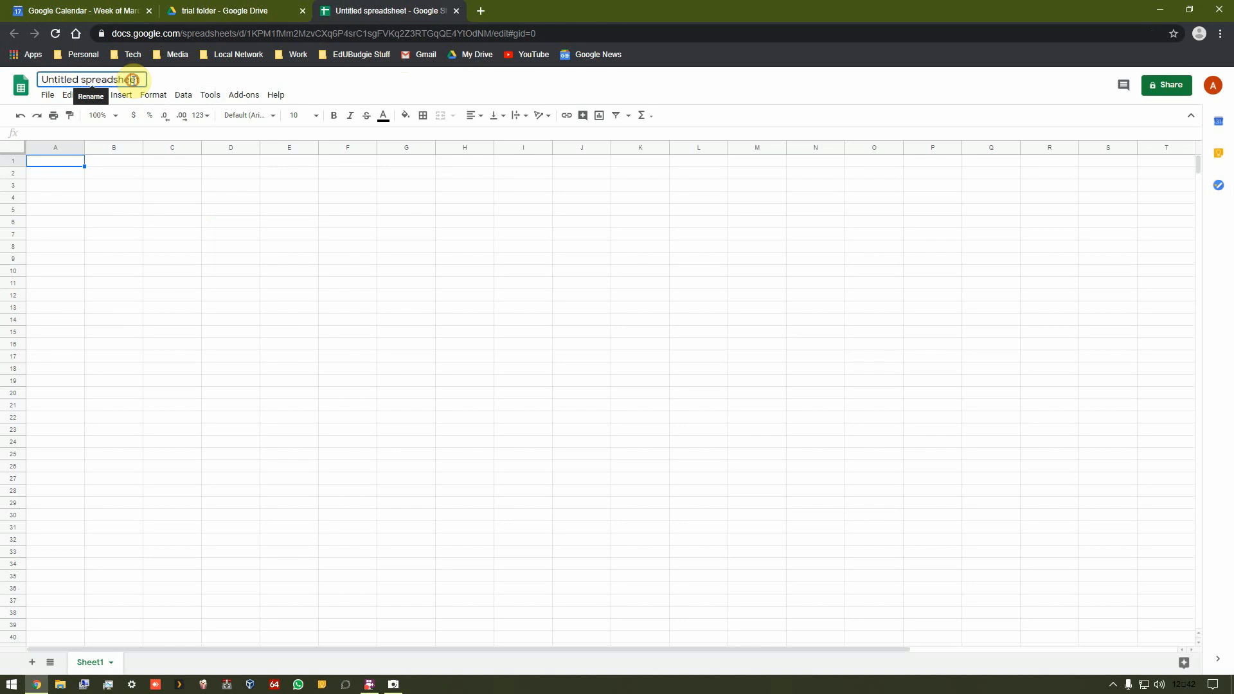
{"action": "type", "text": "name it"}
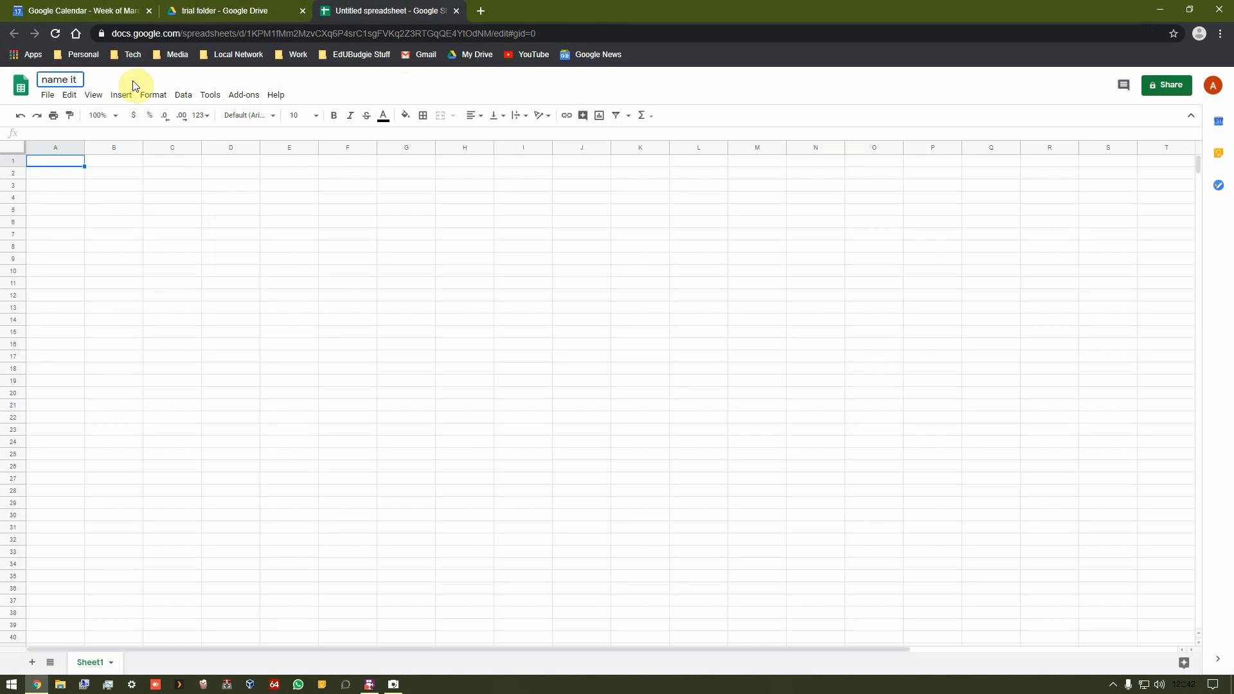
{"action": "type", "text": "!!!!"}
{"action": "key", "text": "Return"}
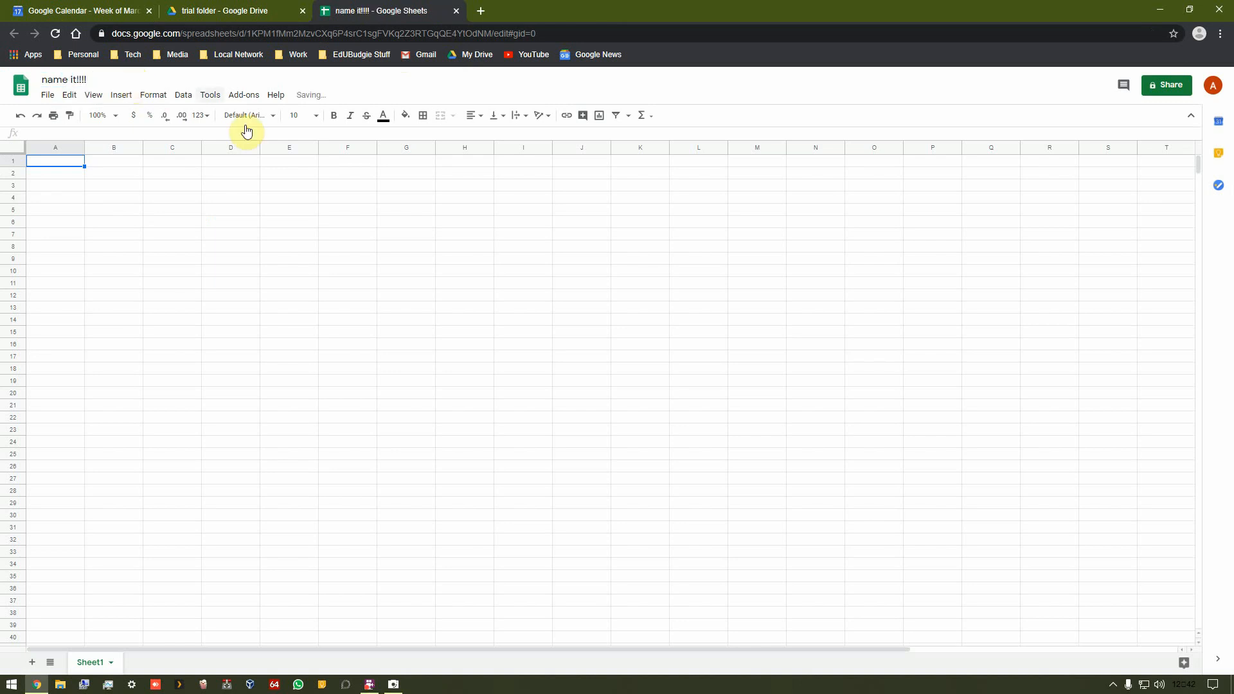
Step: Switch to the Drive tab and reload the trial folder
{"action": "left_click", "coordinate": [325, 296]}
{"action": "left_click", "coordinate": [206, 11]}
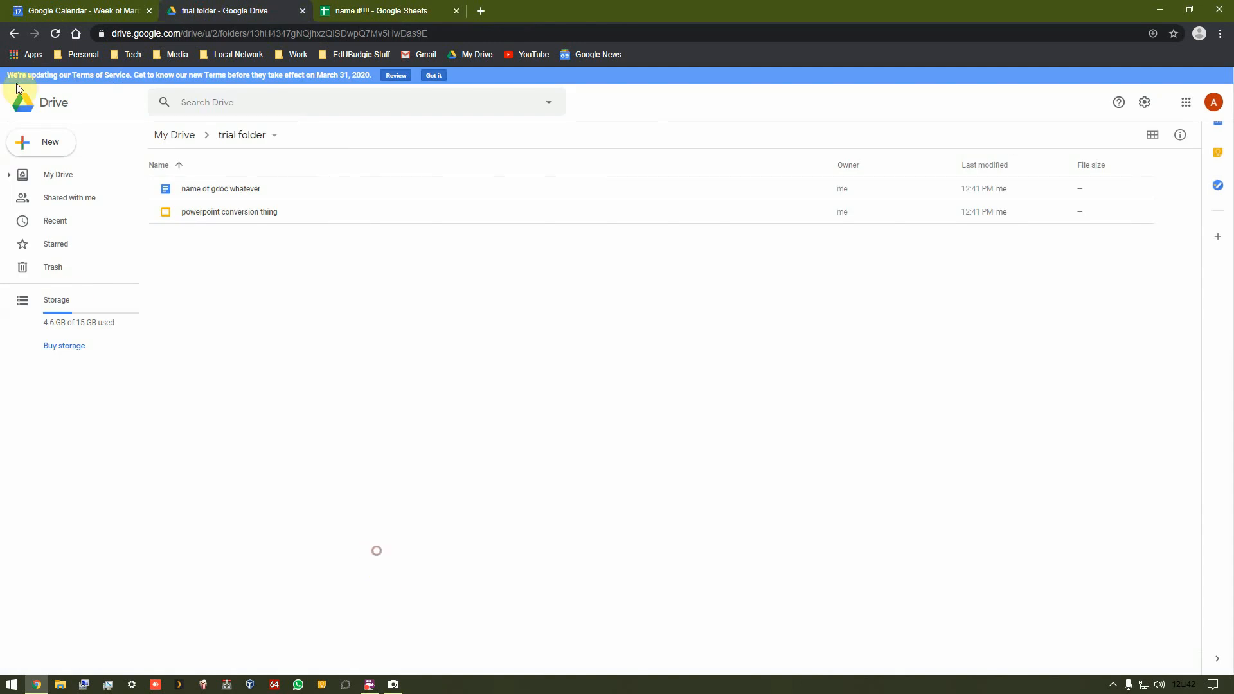
{"action": "left_click", "coordinate": [58, 39]}
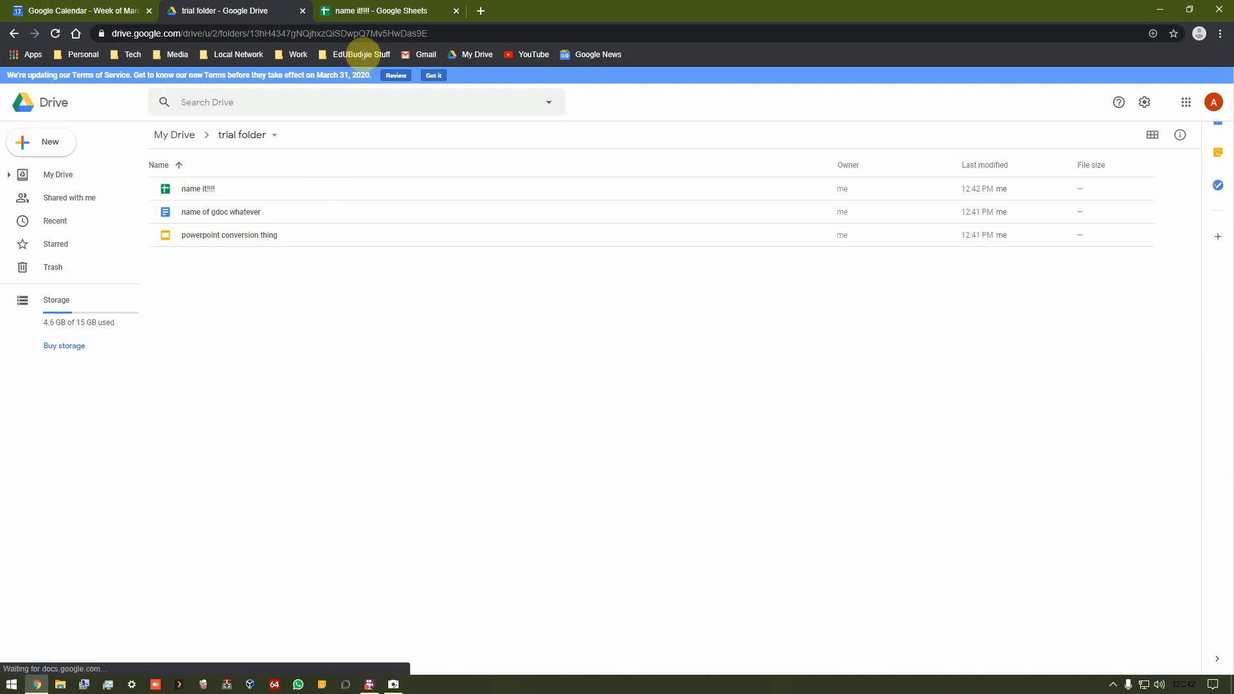
Step: Star the name it!!!! spreadsheet and return to the Drive tab
{"action": "left_click", "coordinate": [381, 14]}
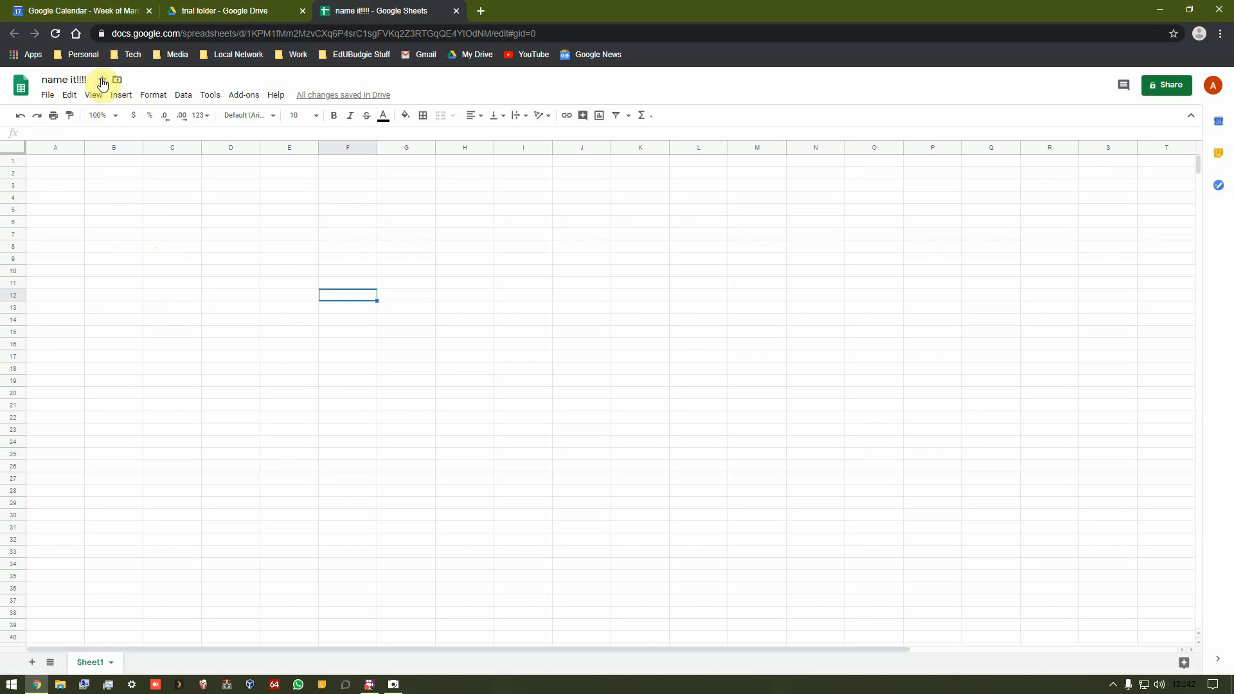
{"action": "left_click", "coordinate": [248, 11]}
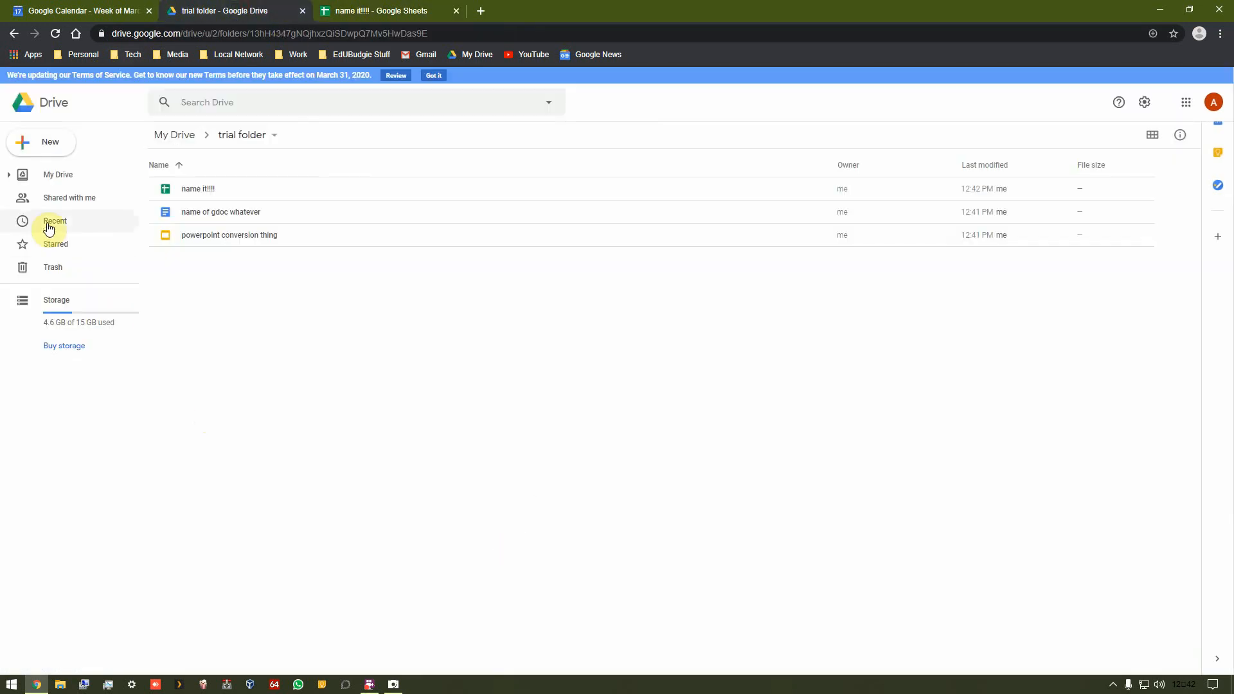
Step: Check the Starred list in Drive and go back to the trial folder
{"action": "left_click", "coordinate": [52, 246]}
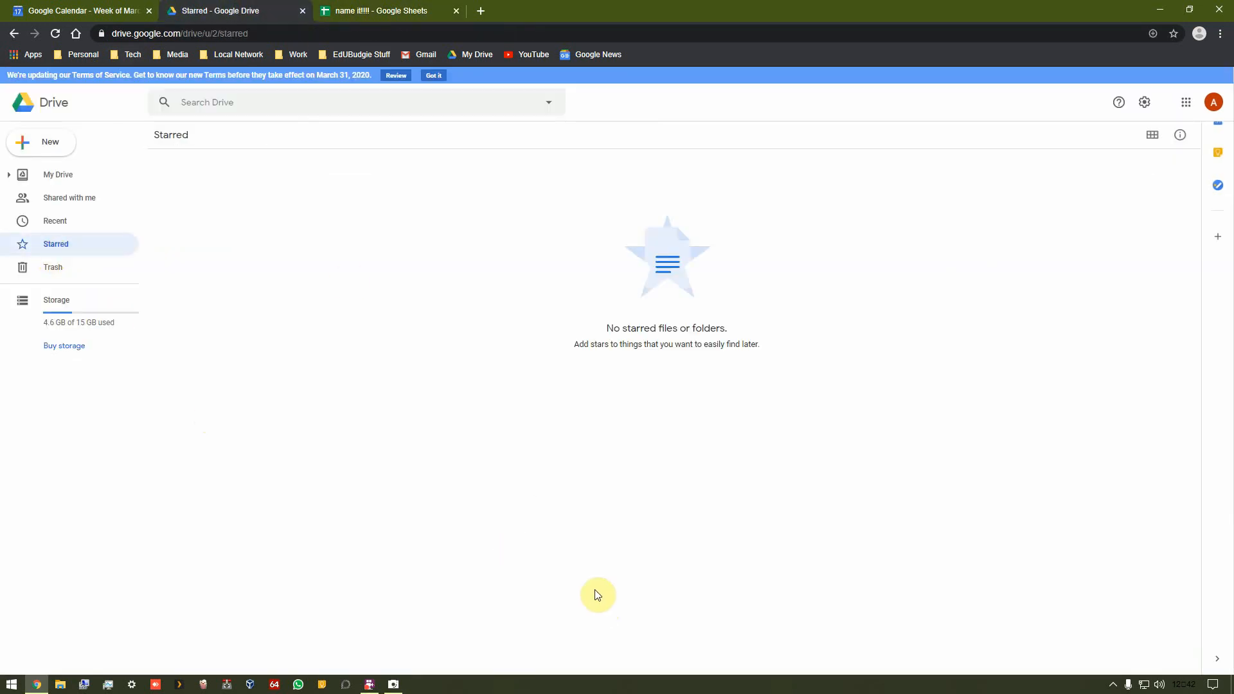
{"action": "left_click", "coordinate": [55, 34]}
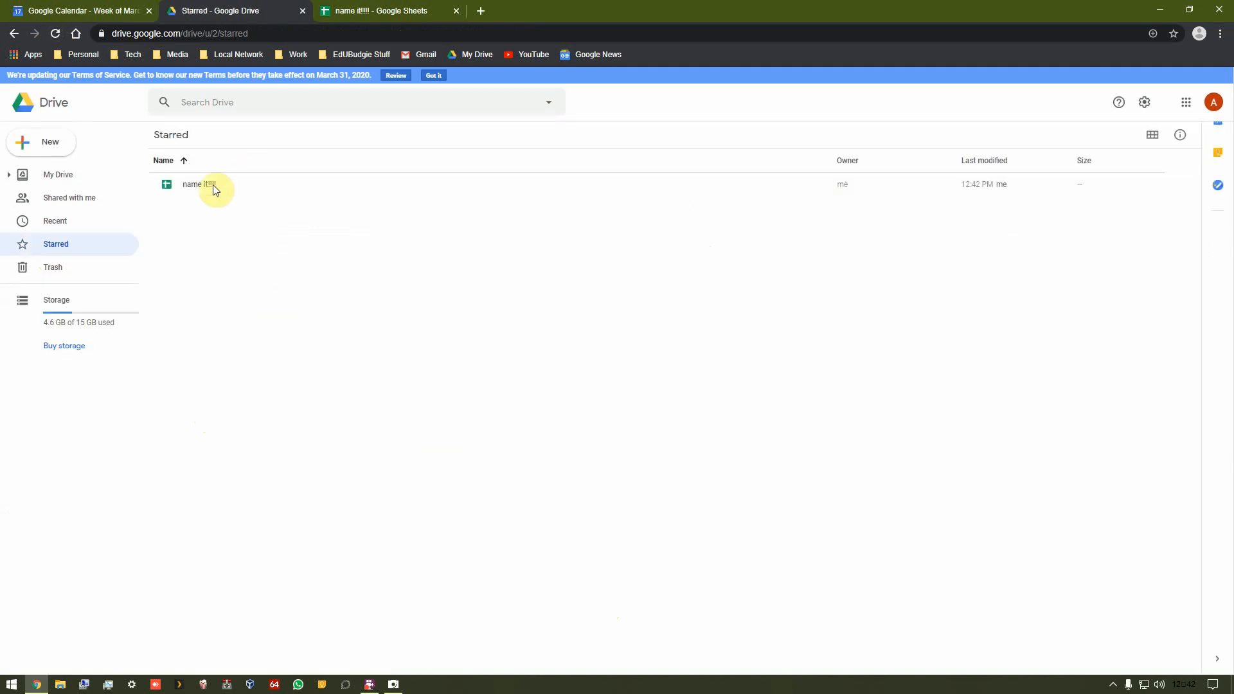
{"action": "left_click", "coordinate": [13, 38]}
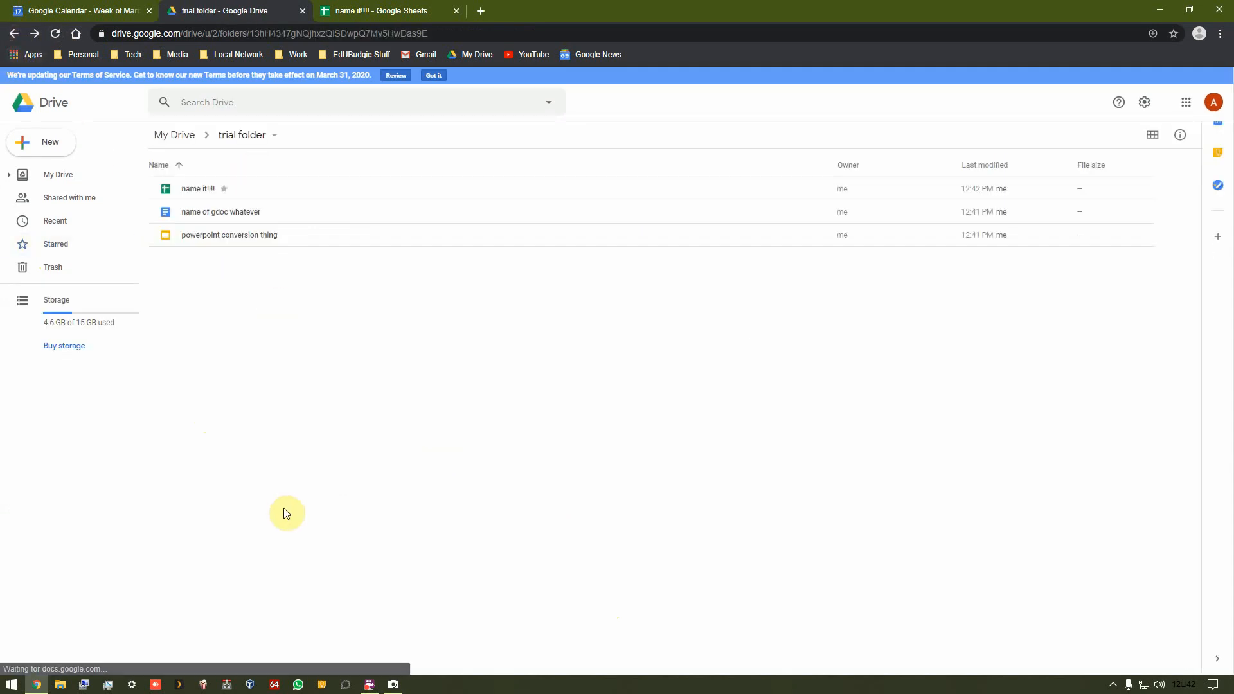
Step: Upload the TV Shows.txt file from the Ubuntu media share into the trial folder
{"action": "left_click", "coordinate": [29, 142]}
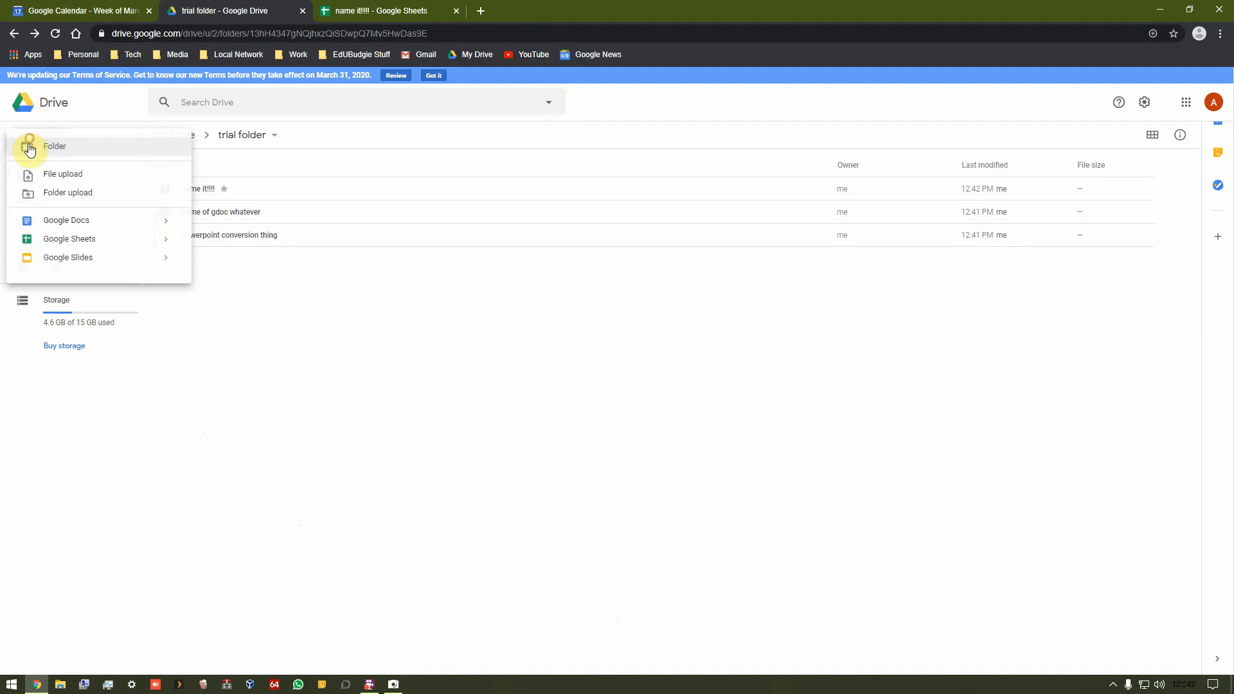
{"action": "left_click", "coordinate": [65, 175]}
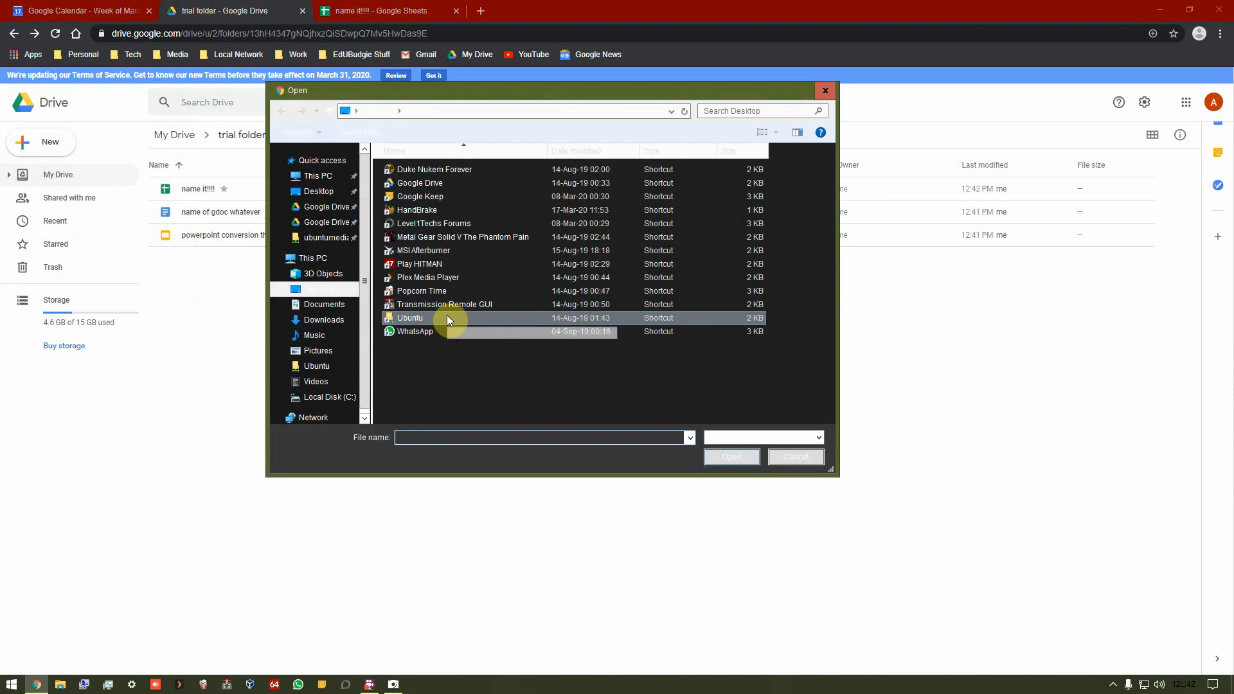
{"action": "left_click_drag", "start_coordinate": [330, 86], "coordinate": [376, 171]}
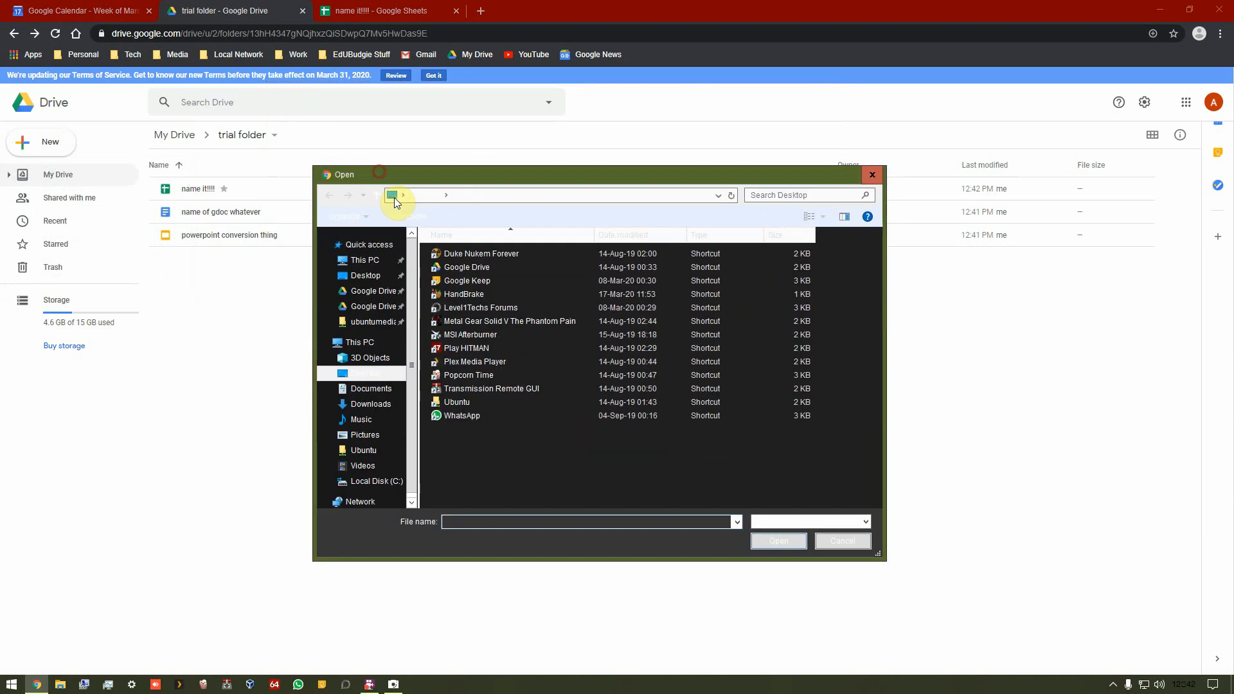
{"action": "double_click", "coordinate": [459, 403]}
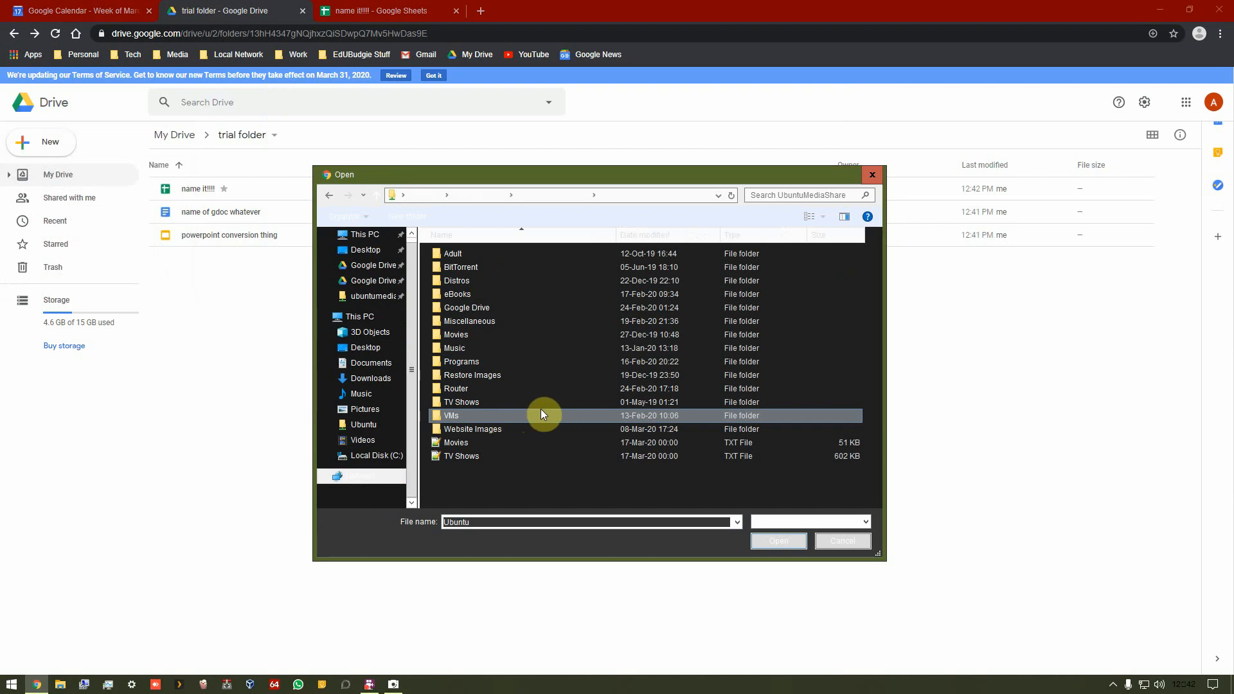
{"action": "double_click", "coordinate": [526, 454]}
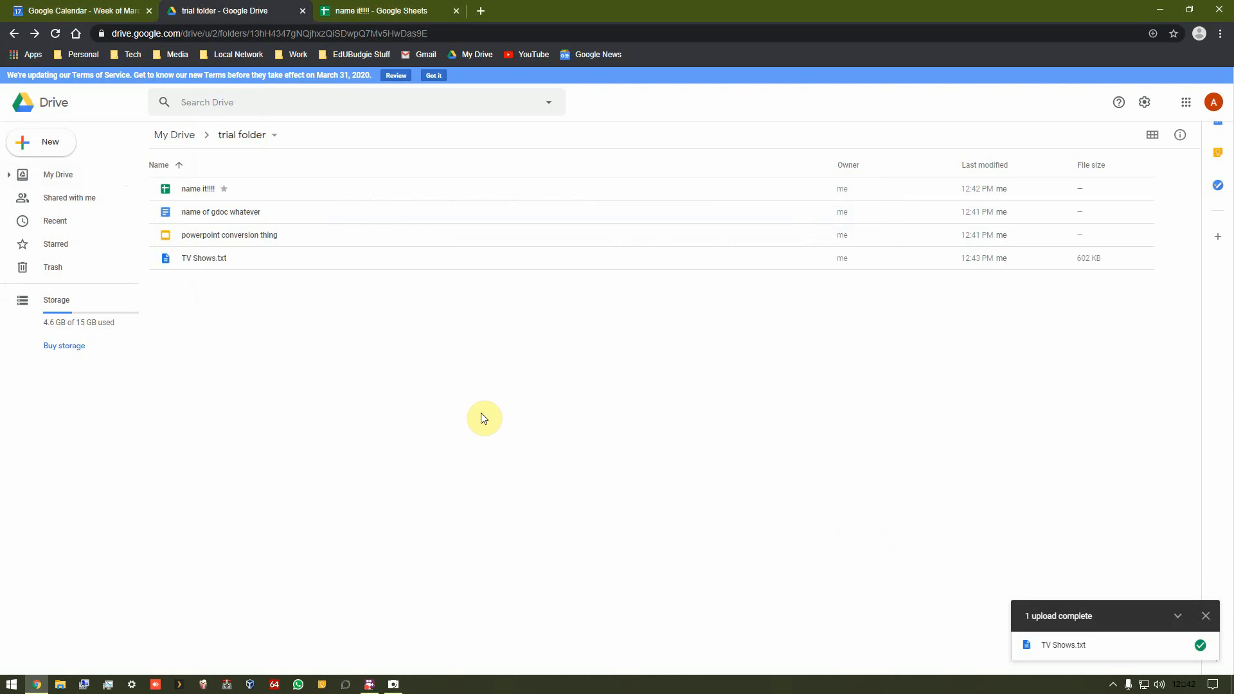
Step: Open TV Shows.txt with Google Docs to convert it, and close the converted document and the preview
{"action": "double_click", "coordinate": [188, 260]}
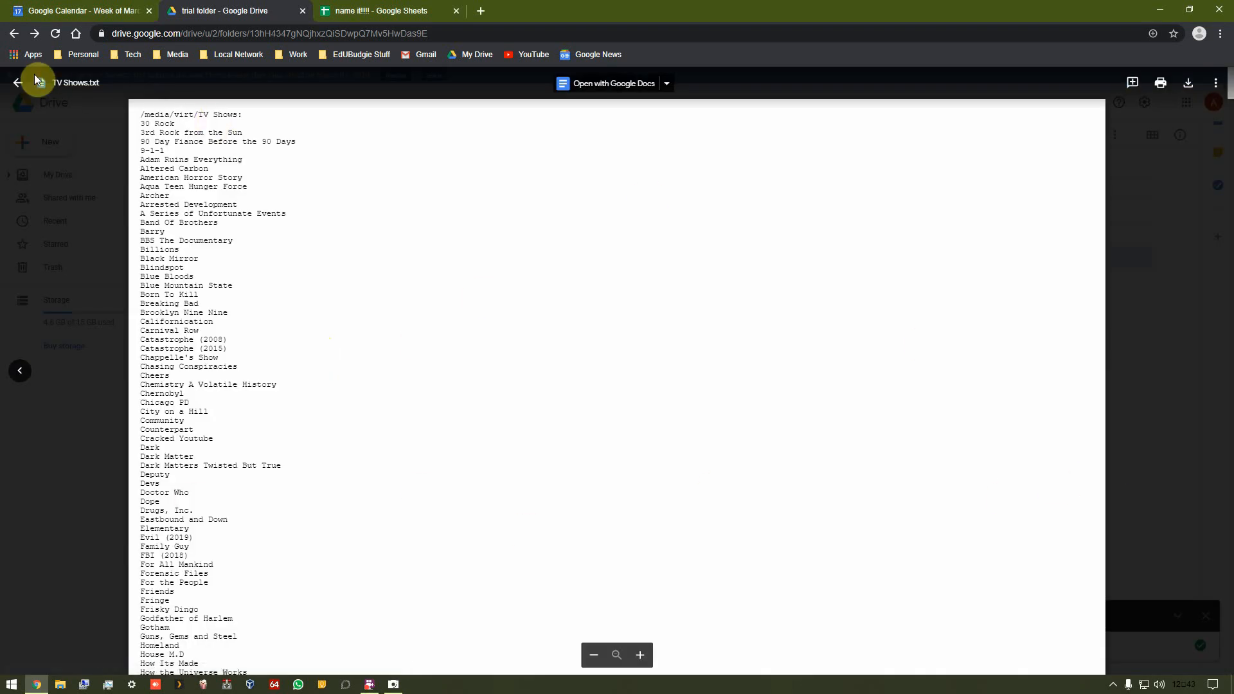
{"action": "left_click", "coordinate": [627, 84]}
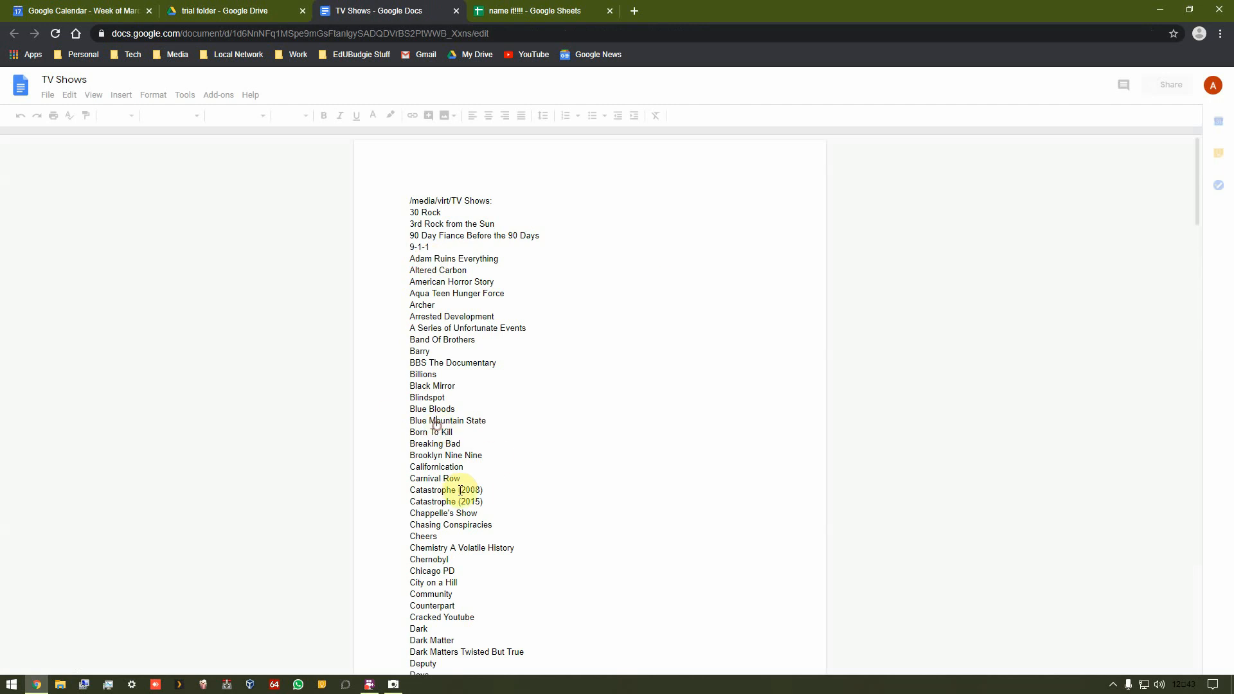
{"action": "left_click_drag", "start_coordinate": [461, 491], "coordinate": [505, 480]}
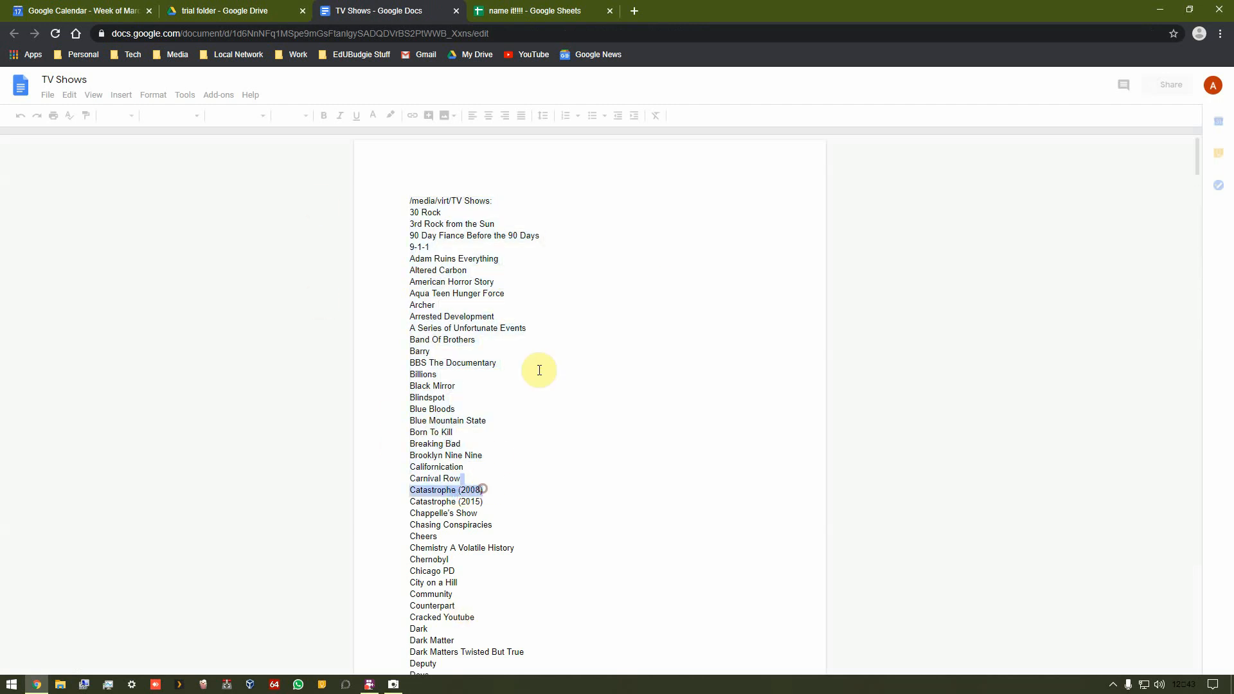
{"action": "left_click", "coordinate": [456, 10]}
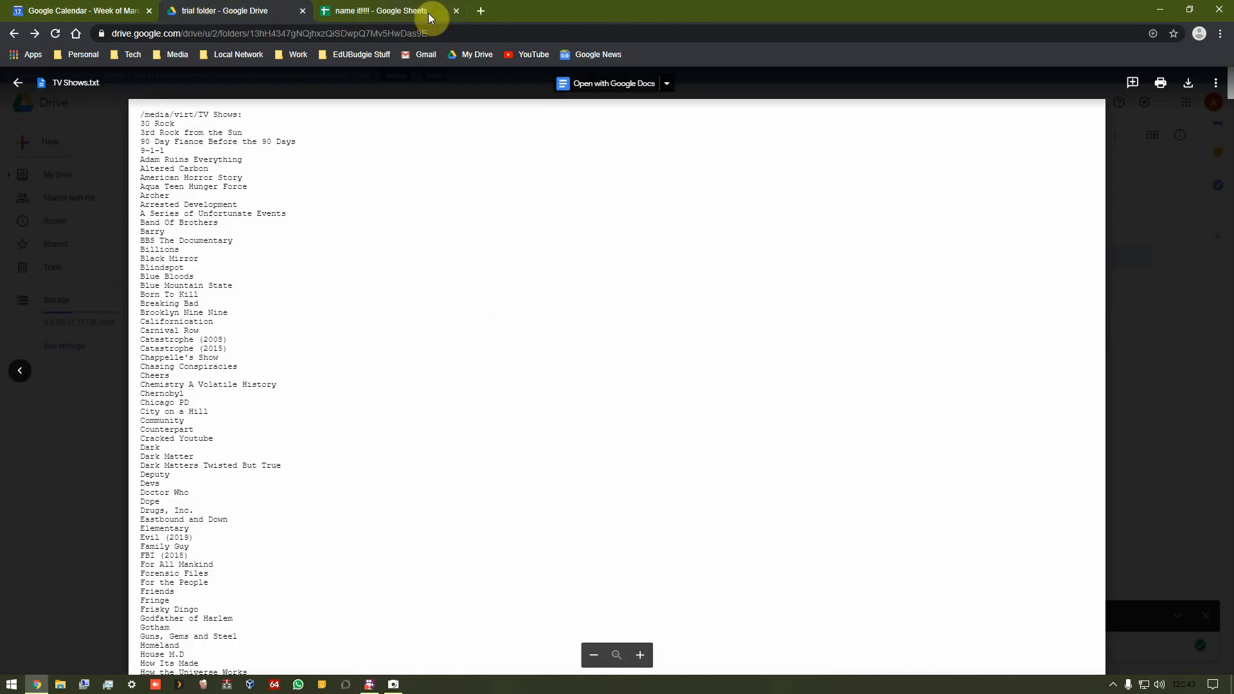
{"action": "left_click", "coordinate": [18, 83]}
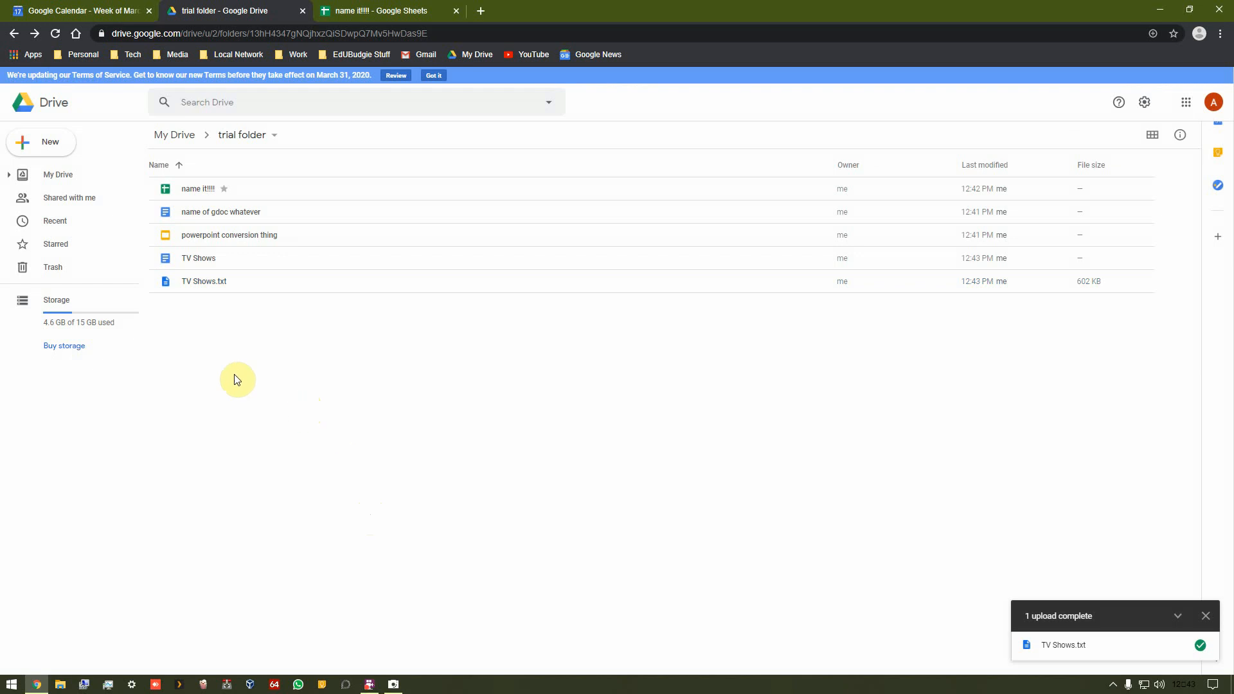
{"action": "right_click", "coordinate": [272, 385]}
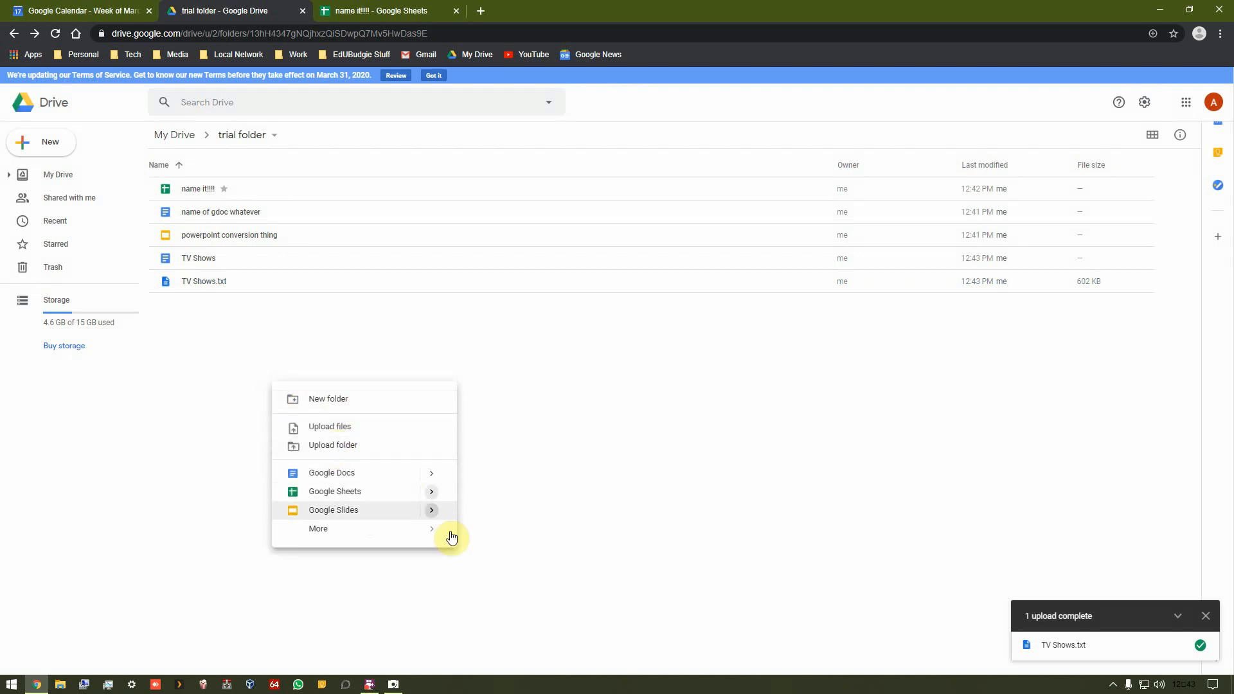
{"action": "mouse_move", "coordinate": [440, 531]}
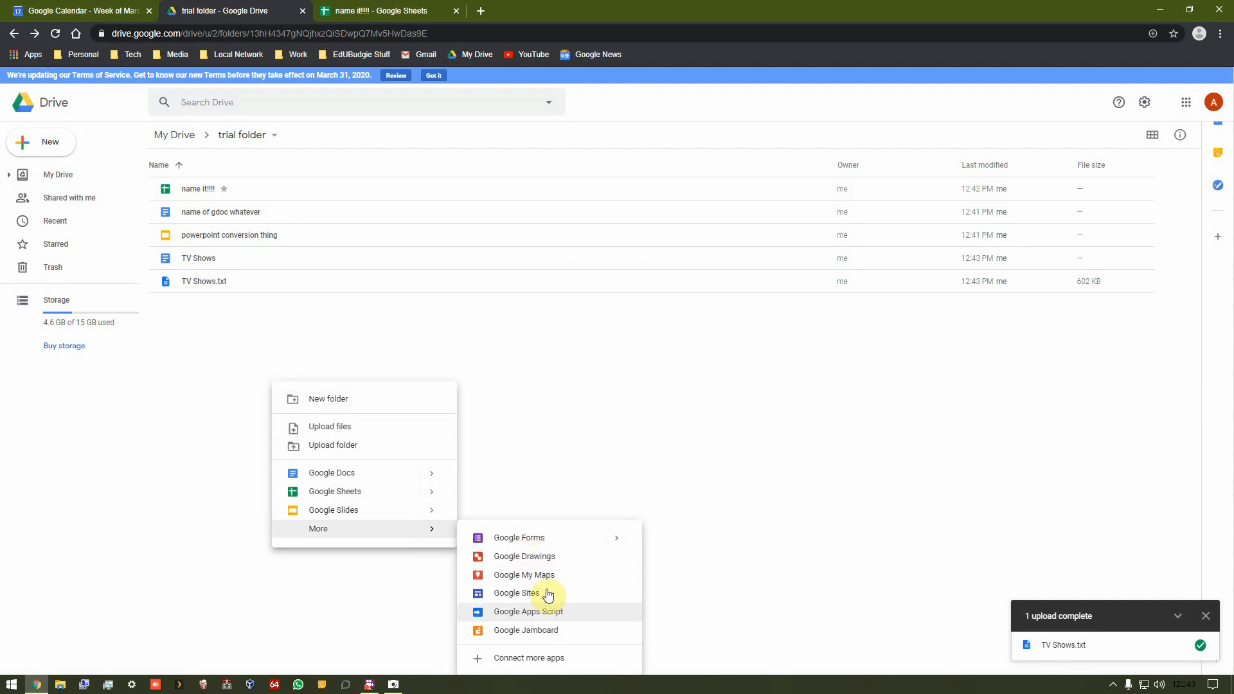
{"action": "left_click", "coordinate": [544, 390]}
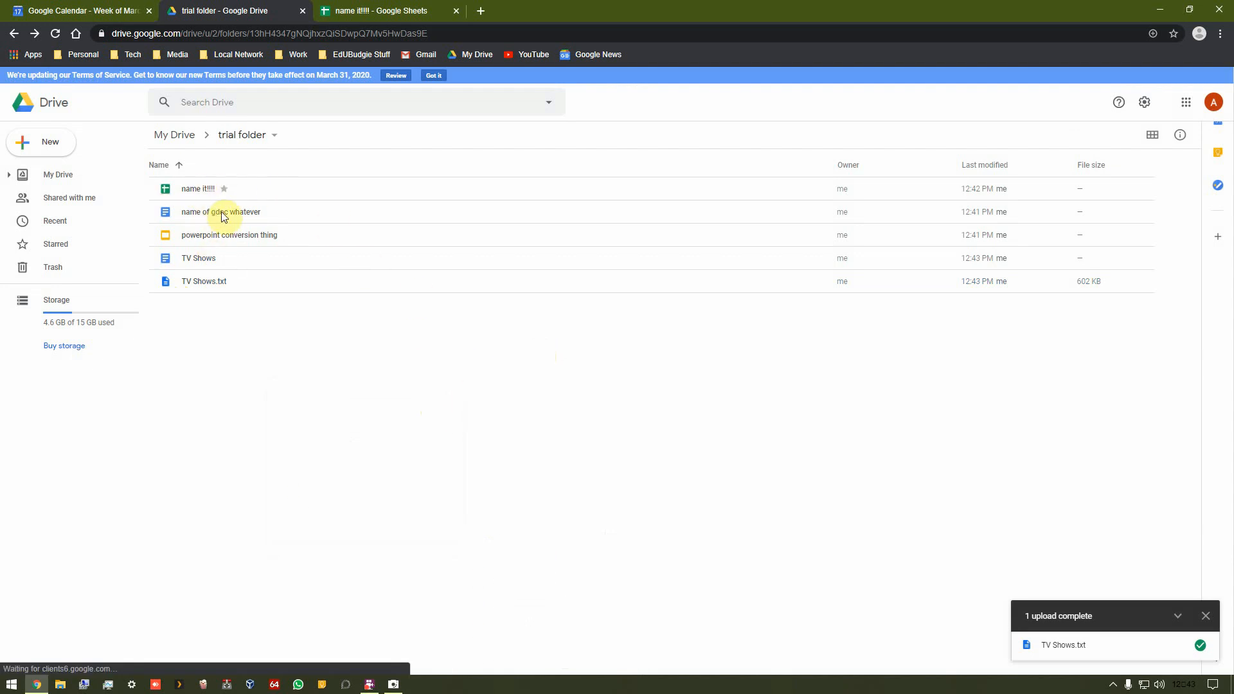
Step: Compare the TV Shows Google Doc and the TV Shows.txt file by selecting each in turn
{"action": "left_click", "coordinate": [213, 260]}
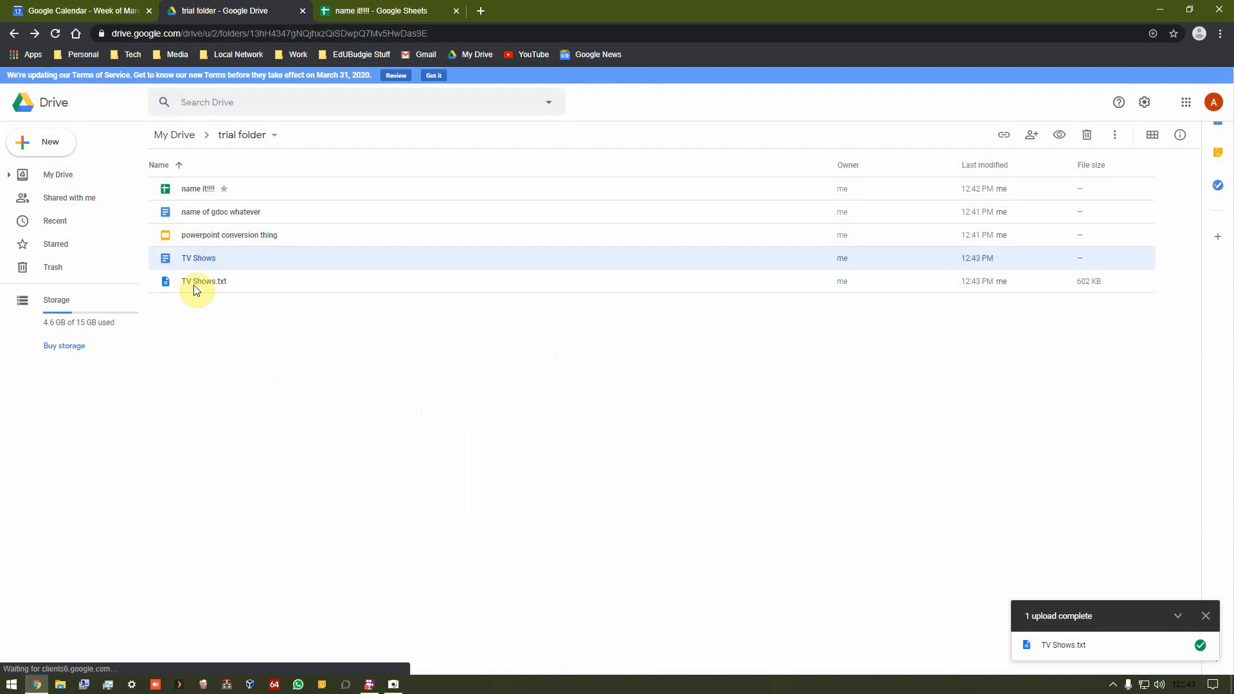
{"action": "left_click", "coordinate": [199, 286]}
{"action": "left_click", "coordinate": [205, 263]}
{"action": "left_click", "coordinate": [215, 285]}
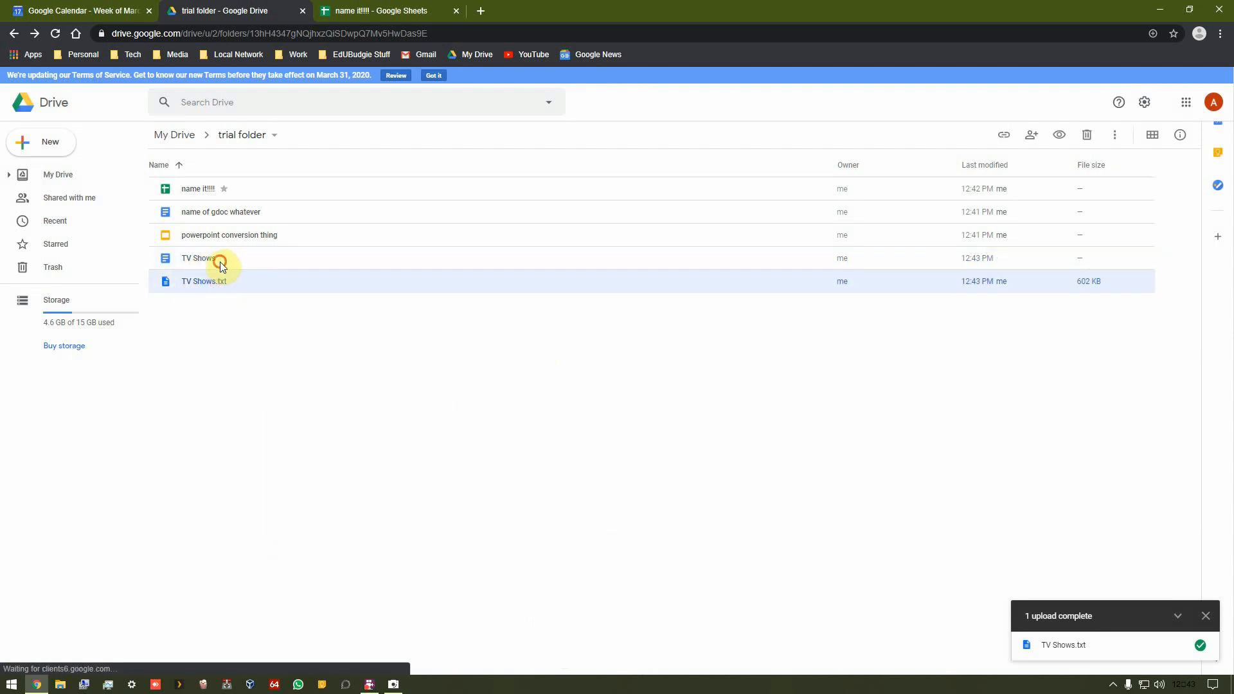
{"action": "left_click", "coordinate": [220, 261]}
{"action": "left_click", "coordinate": [218, 283]}
{"action": "left_click", "coordinate": [218, 260]}
{"action": "left_click", "coordinate": [220, 283]}
Step: Open the sharing dialog for the TV Shows Google Doc
{"action": "left_click", "coordinate": [200, 260]}
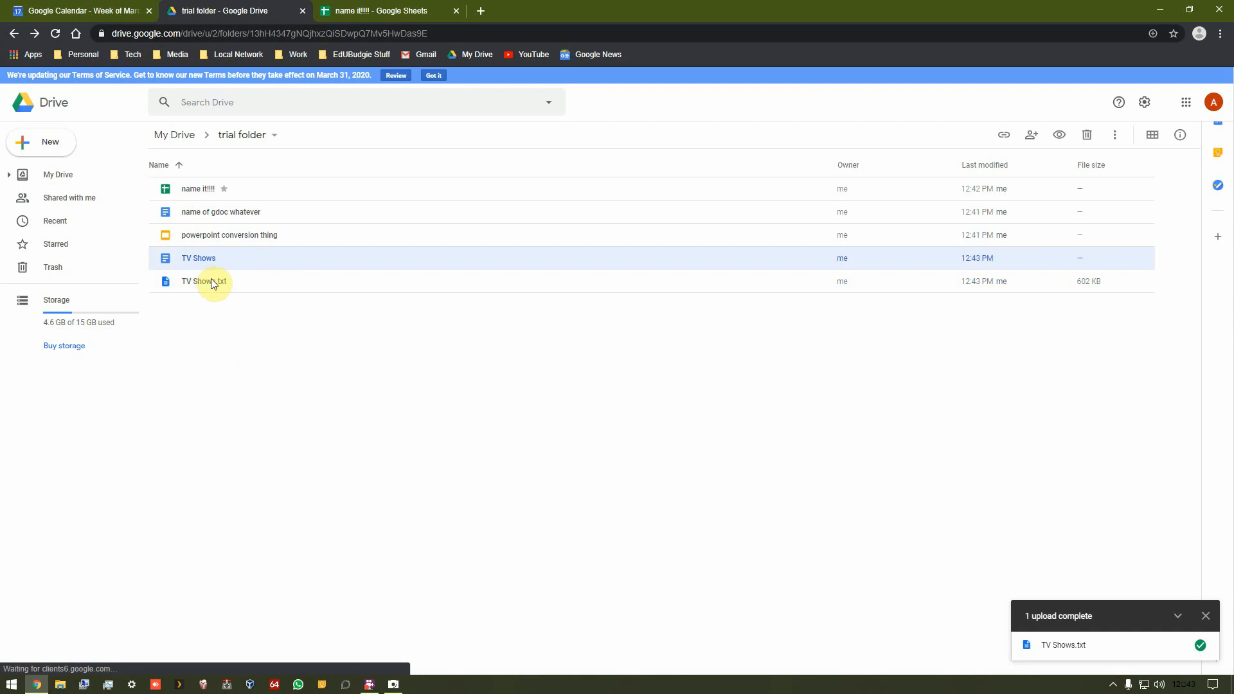
{"action": "right_click", "coordinate": [202, 261]}
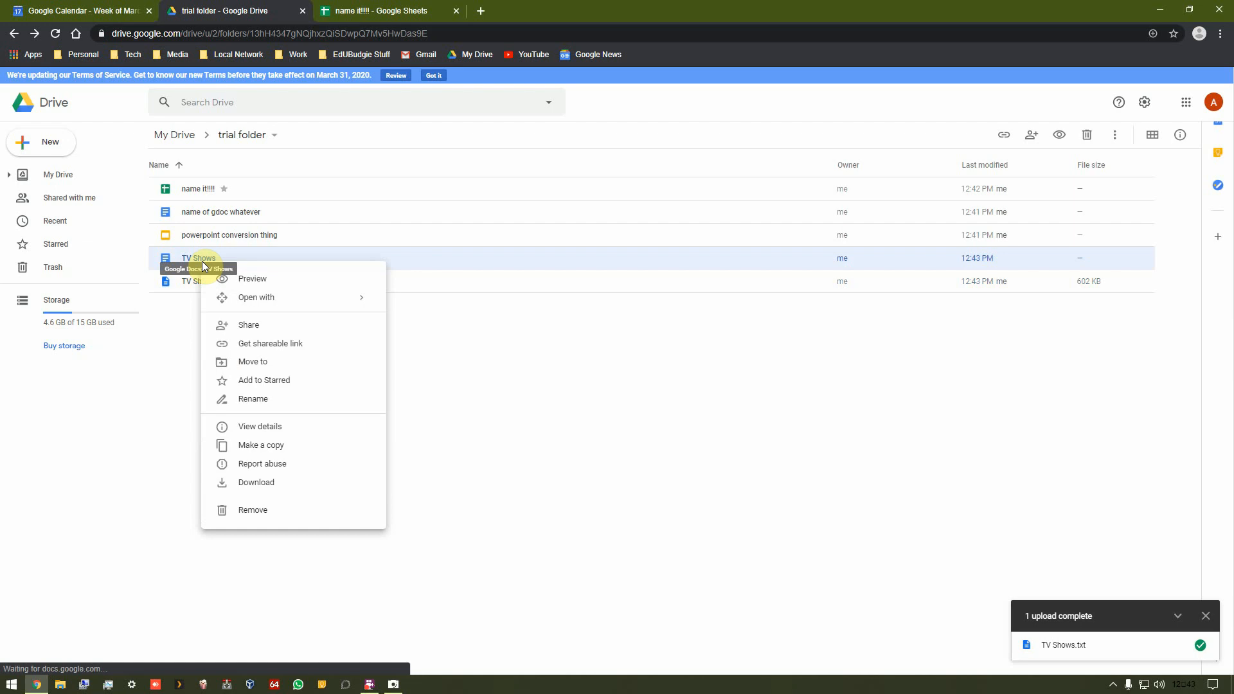
{"action": "left_click", "coordinate": [239, 332]}
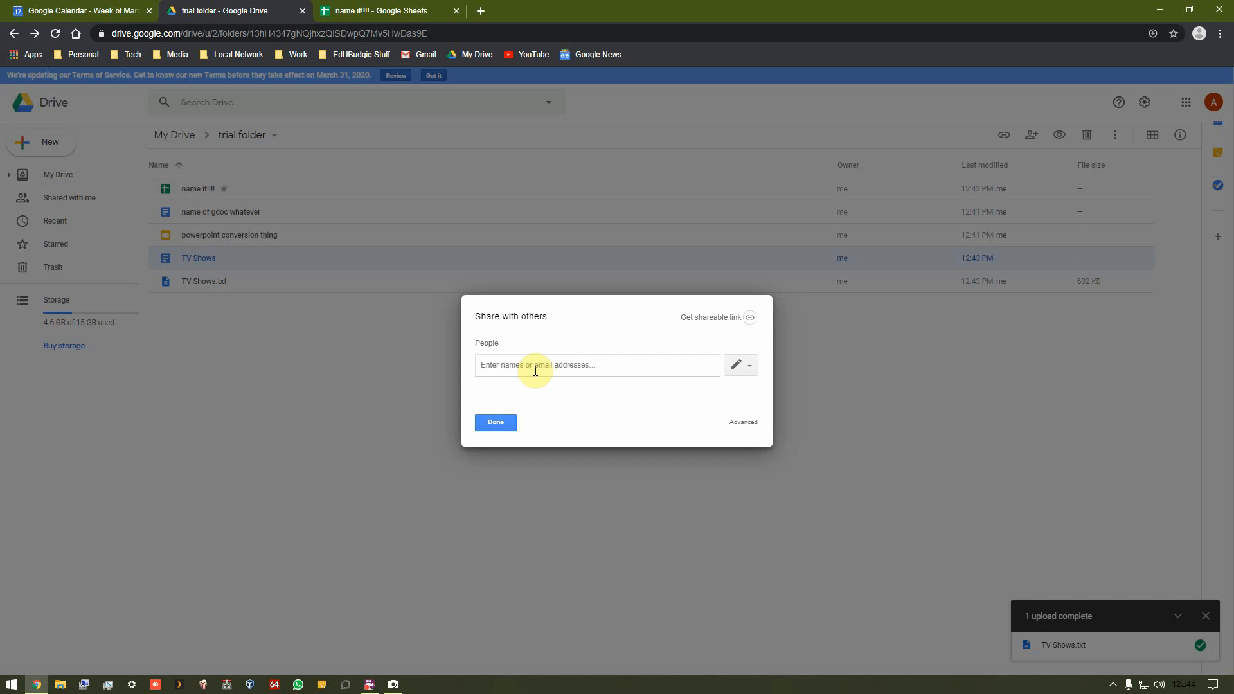
{"action": "type", "text": "sd"}
{"action": "key", "text": "BackSpace"}
{"action": "key", "text": "BackSpace"}
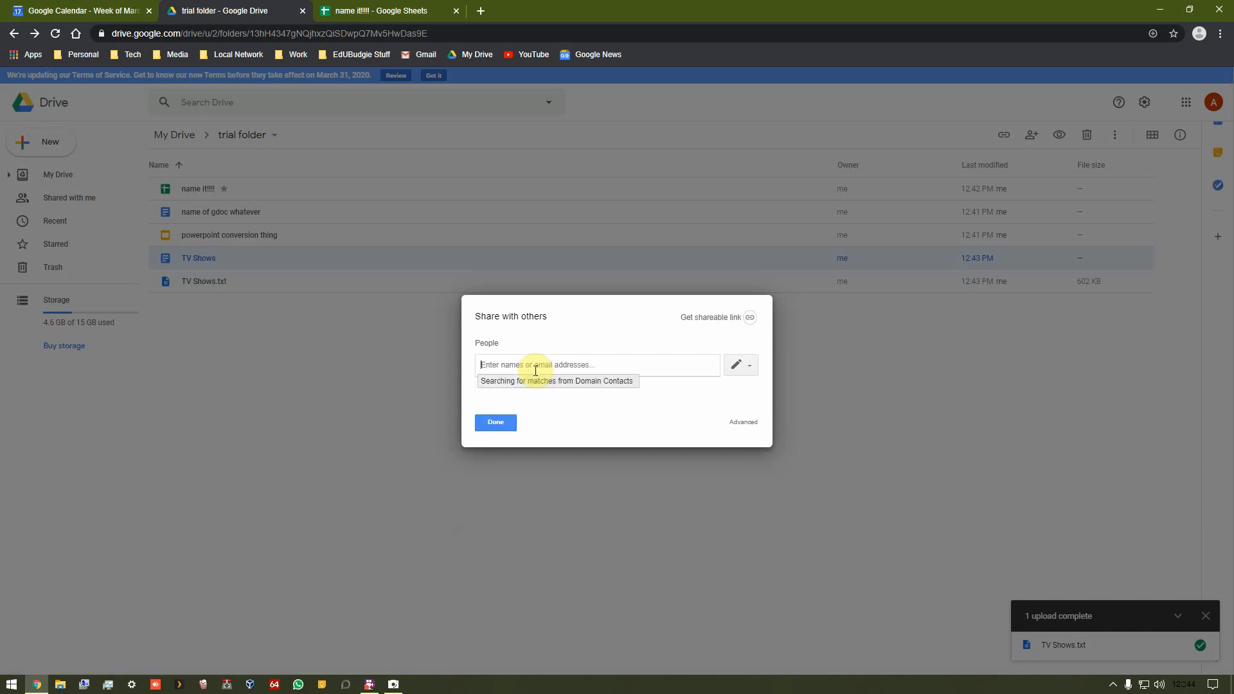
{"action": "type", "text": "ozlme"}
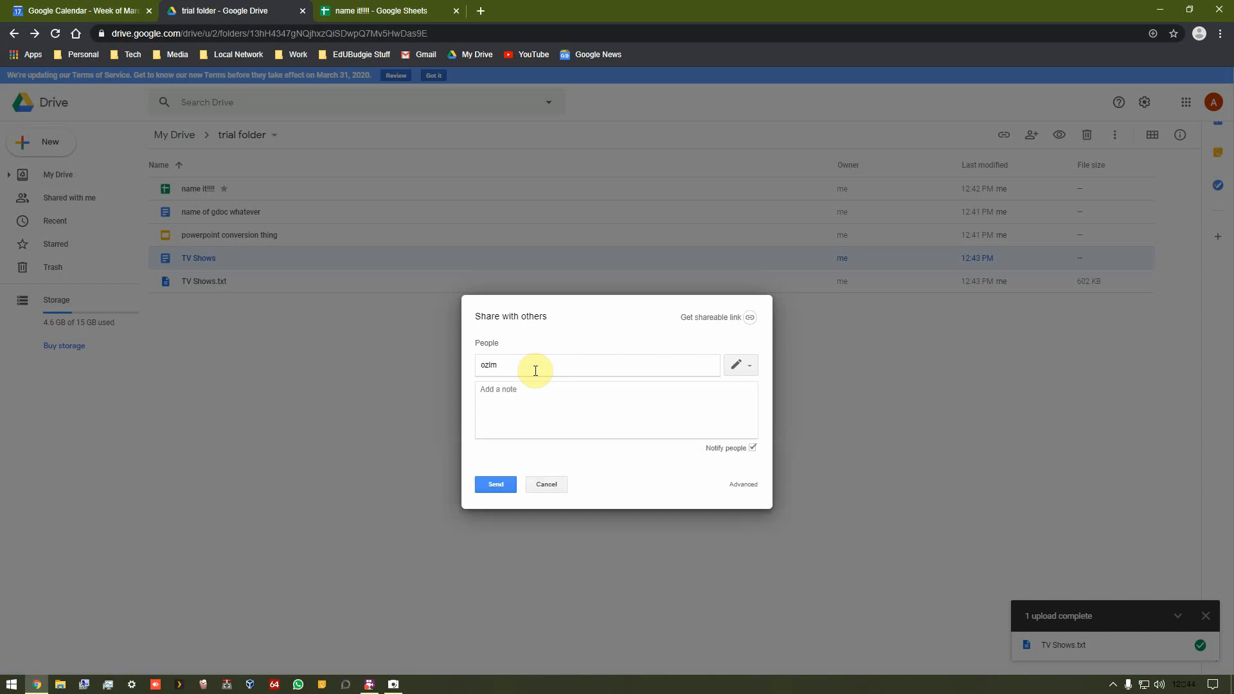
{"action": "key", "text": "BackSpace"}
{"action": "key", "text": "BackSpace"}
{"action": "key", "text": "BackSpace"}
{"action": "key", "text": "BackSpace"}
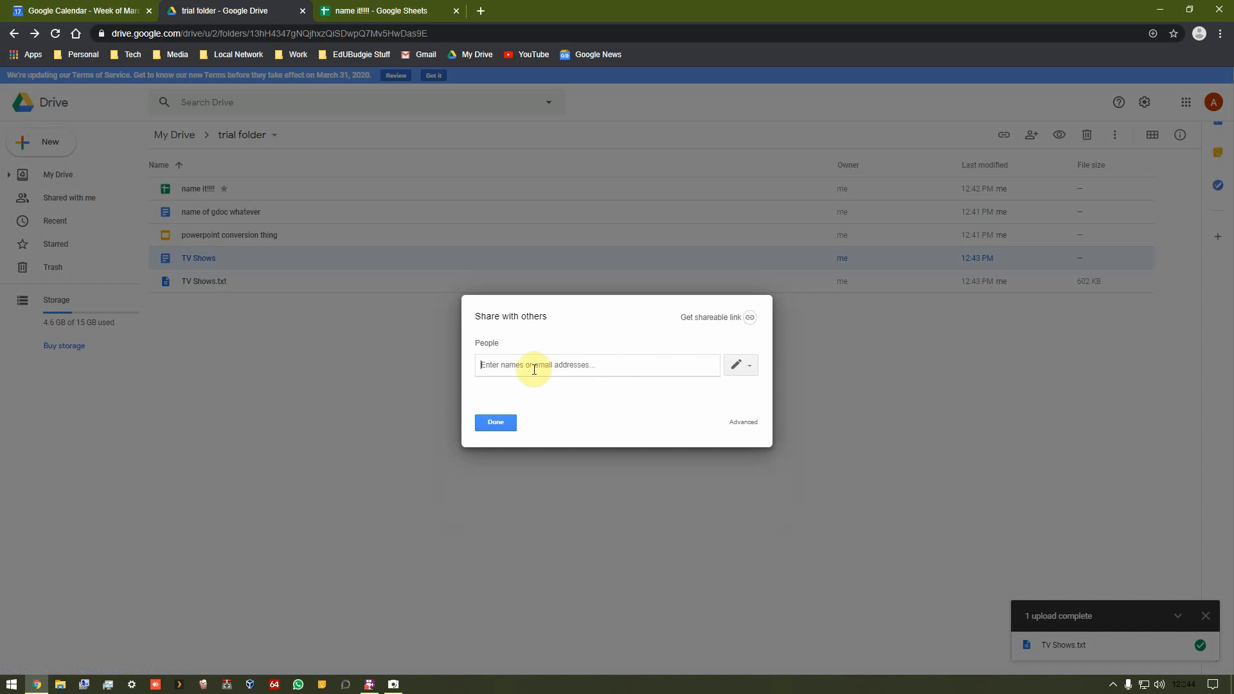
Step: Add a contact as a person to share the TV Shows document with and open the permission options
{"action": "type", "text": "adam"}
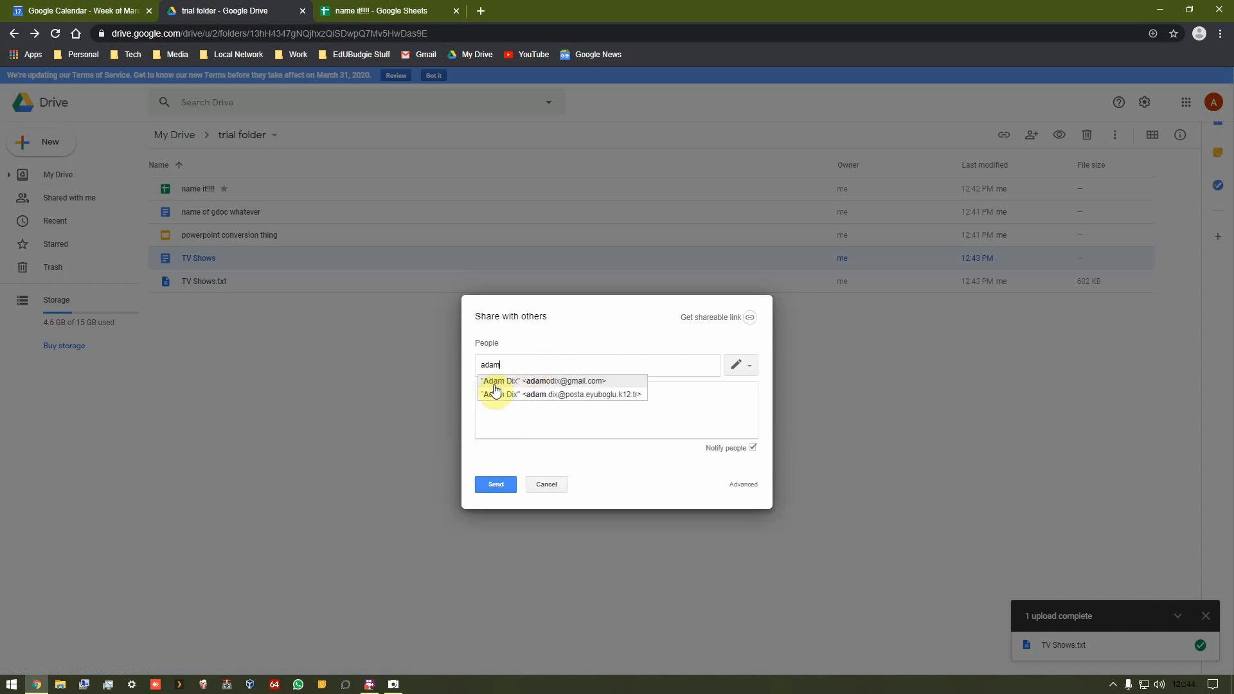
{"action": "left_click", "coordinate": [494, 384]}
{"action": "left_click", "coordinate": [749, 367]}
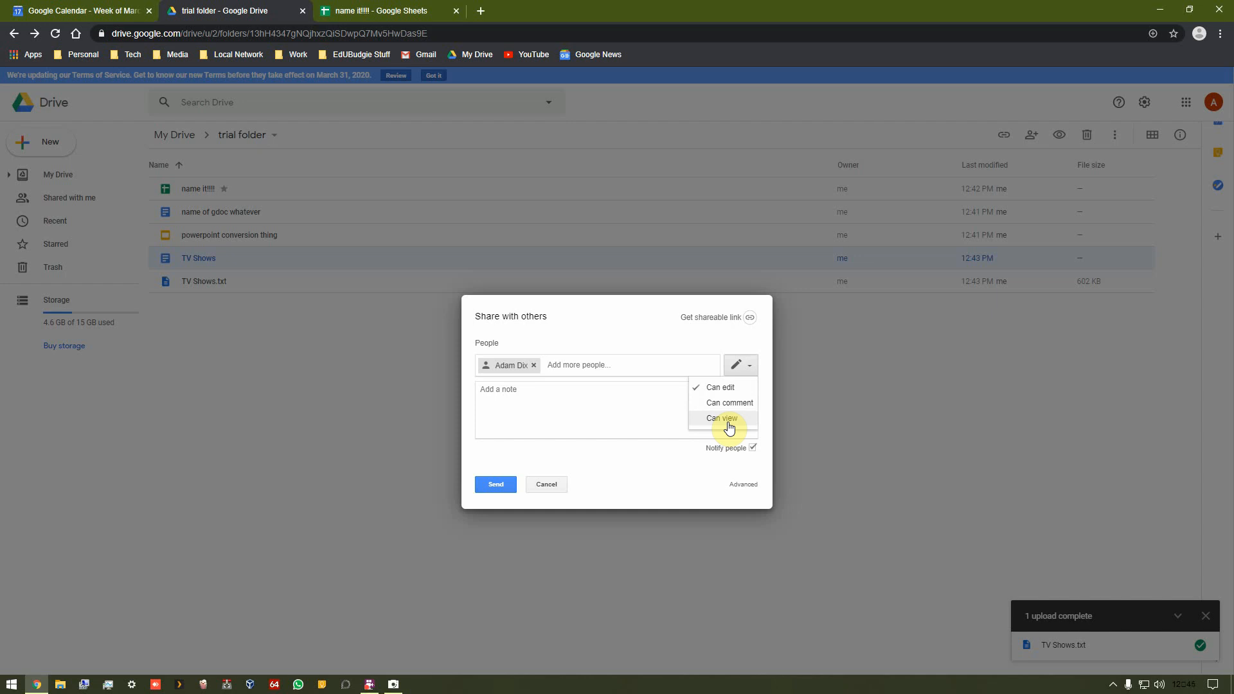
{"action": "left_click", "coordinate": [674, 475]}
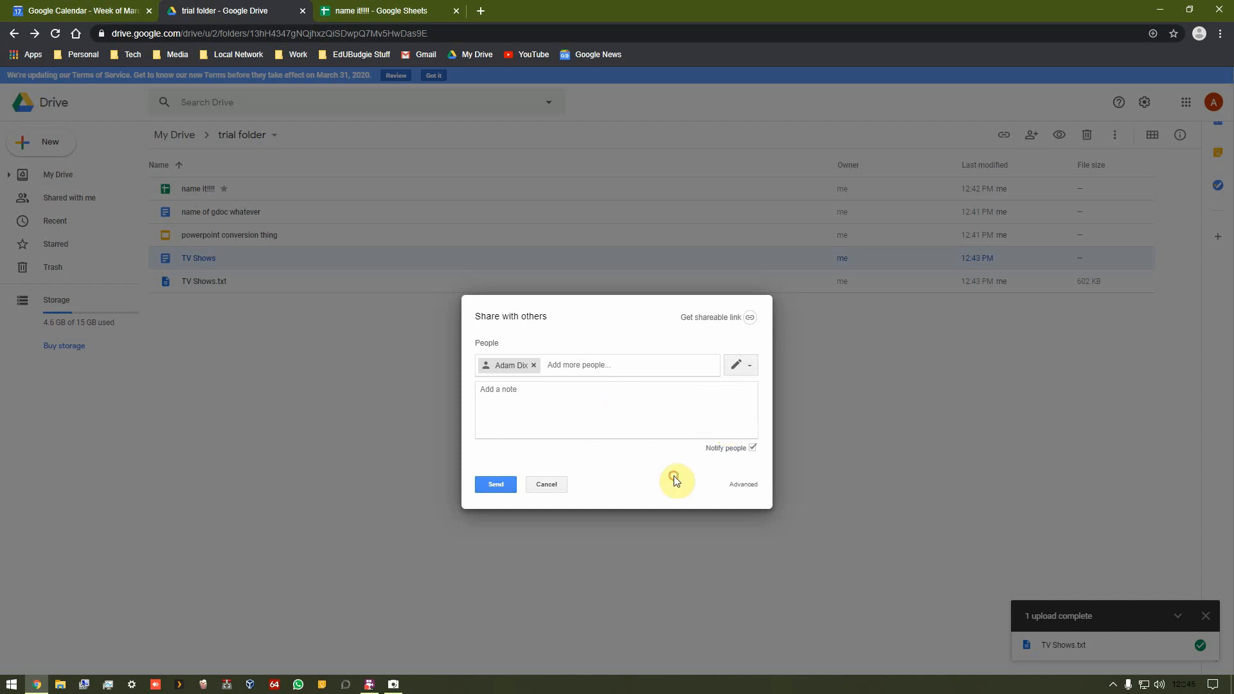
Step: Turn on link sharing with anyone-with-the-link view access, copy the link, and cancel the sharing dialog
{"action": "left_click", "coordinate": [708, 320]}
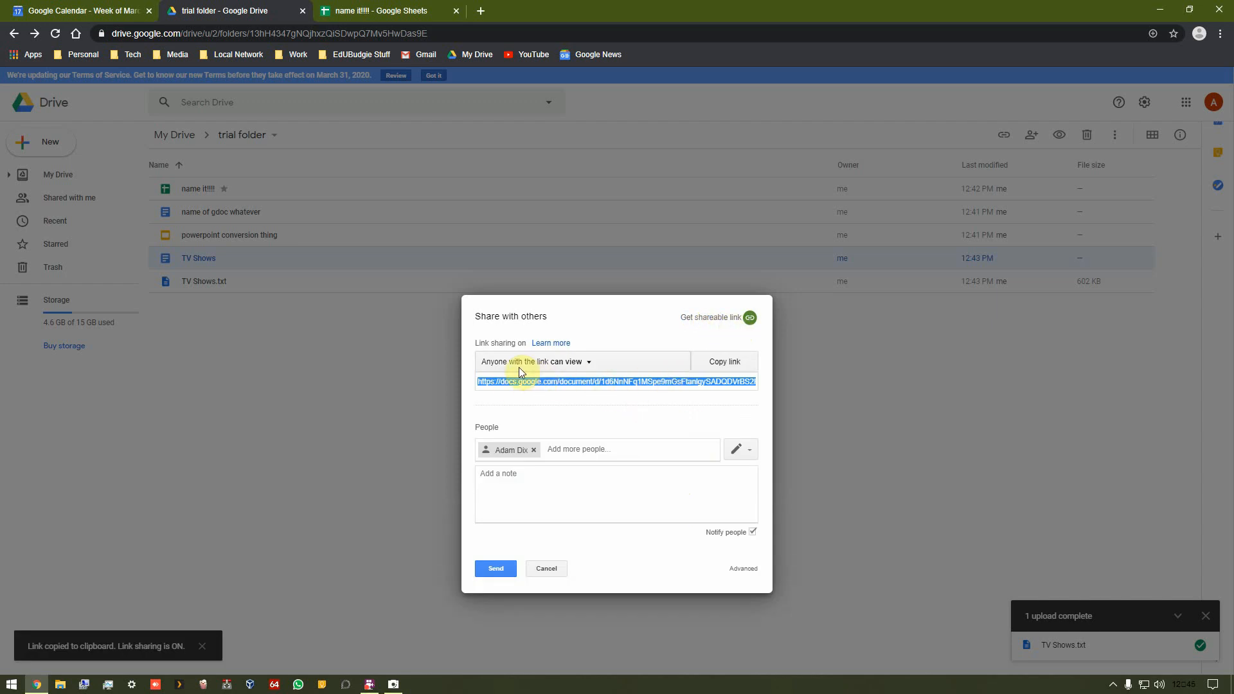
{"action": "left_click", "coordinate": [587, 364]}
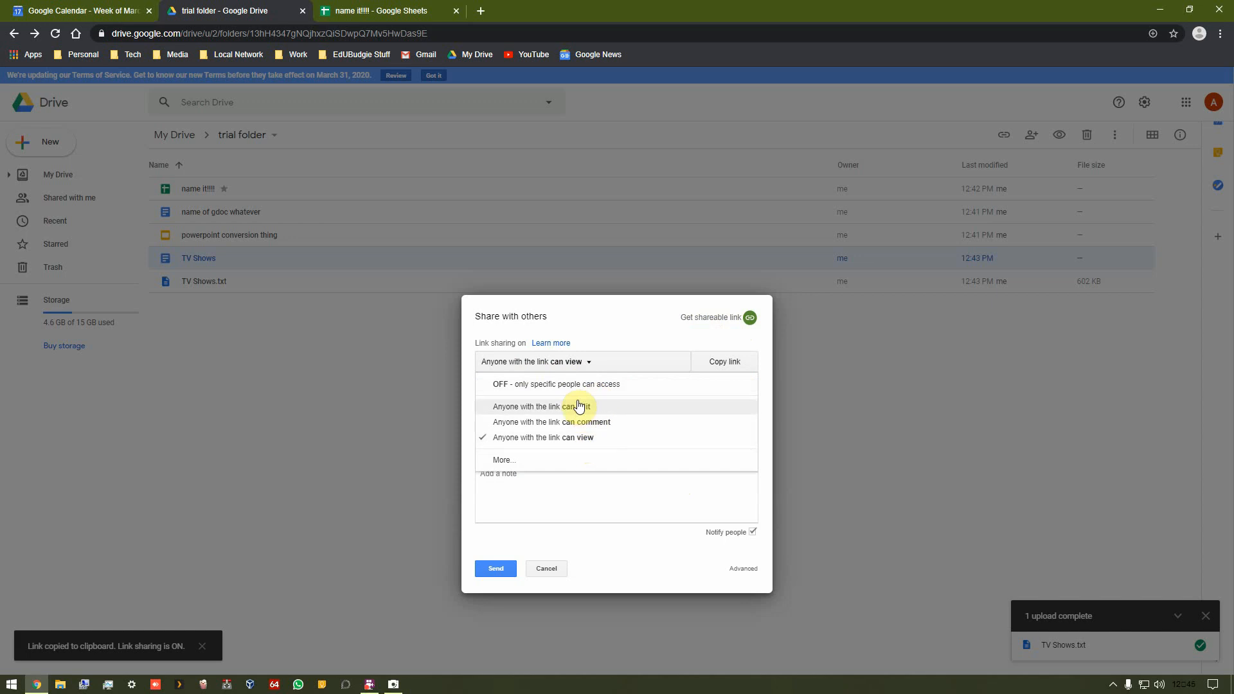
{"action": "left_click", "coordinate": [591, 361]}
{"action": "left_click", "coordinate": [721, 375]}
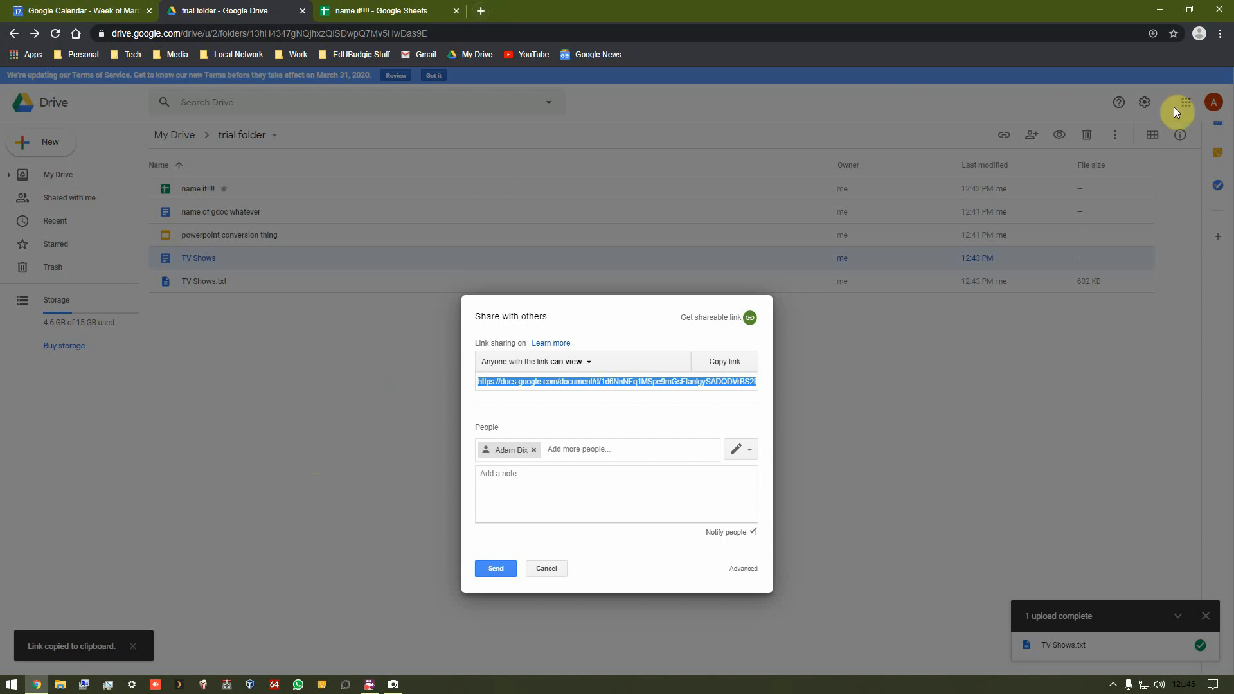
{"action": "left_click", "coordinate": [540, 566]}
{"action": "left_click", "coordinate": [492, 507]}
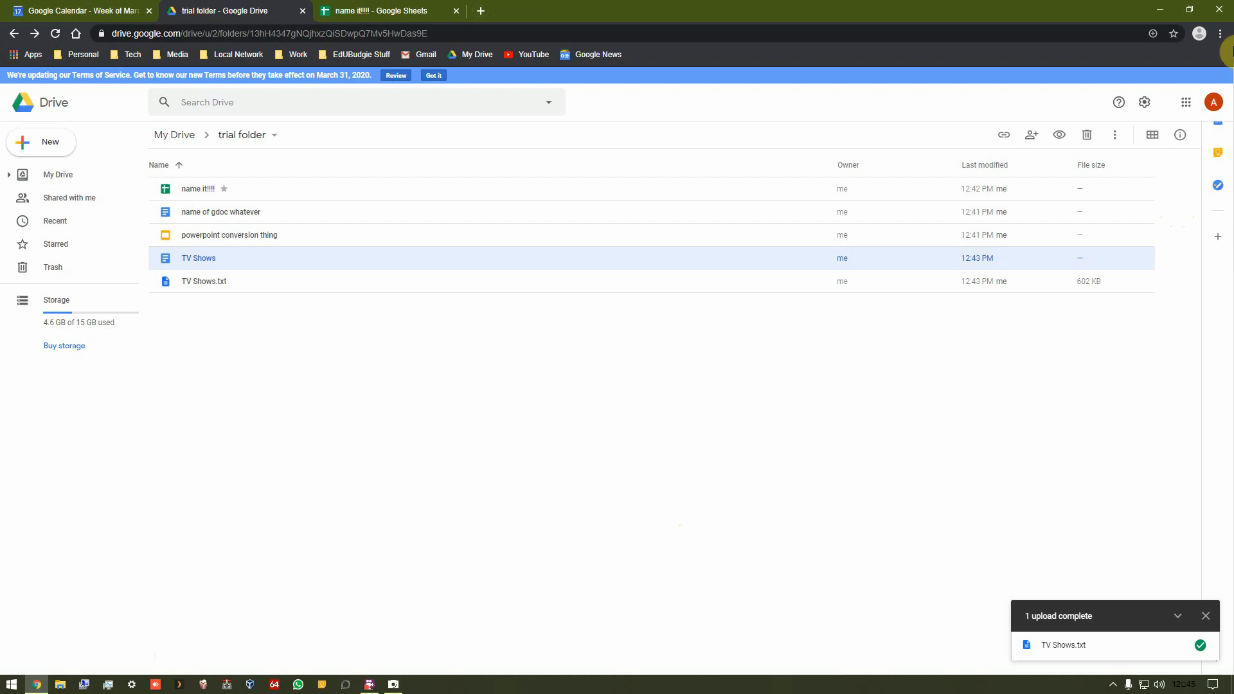
Step: Open Gmail from the Google apps launcher, select all inbox messages, and start composing a new message
{"action": "left_click", "coordinate": [1193, 98]}
{"action": "left_click", "coordinate": [1189, 215]}
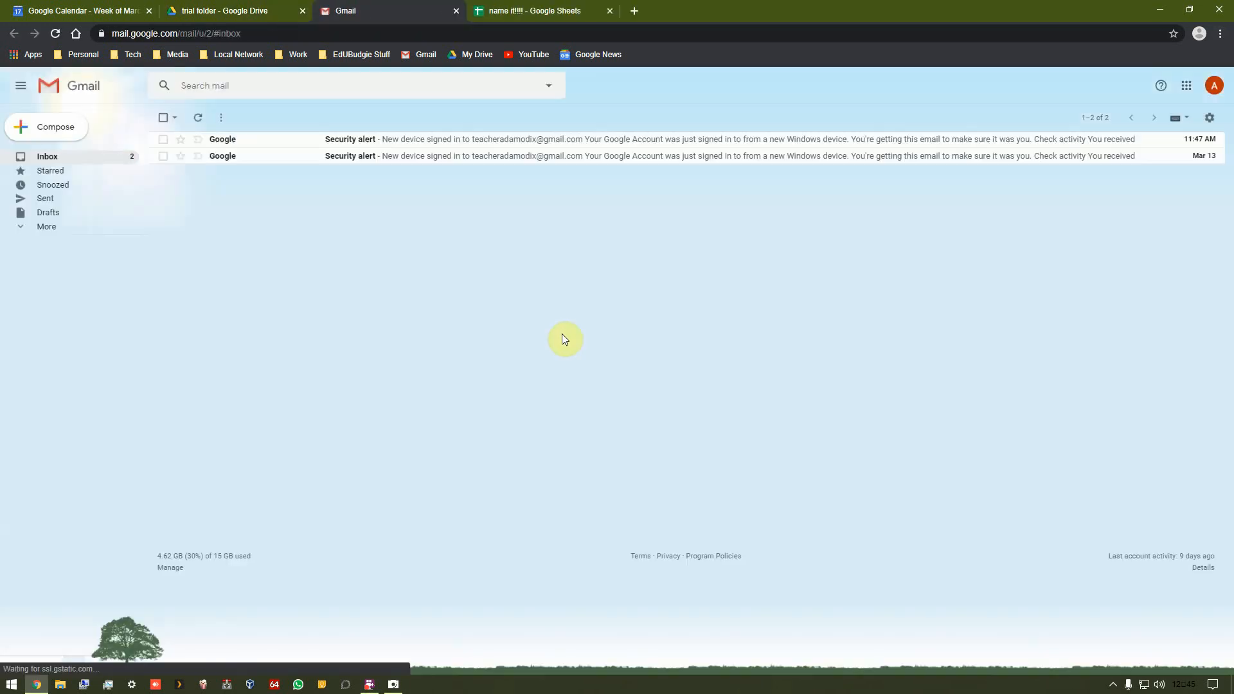
{"action": "left_click", "coordinate": [165, 118]}
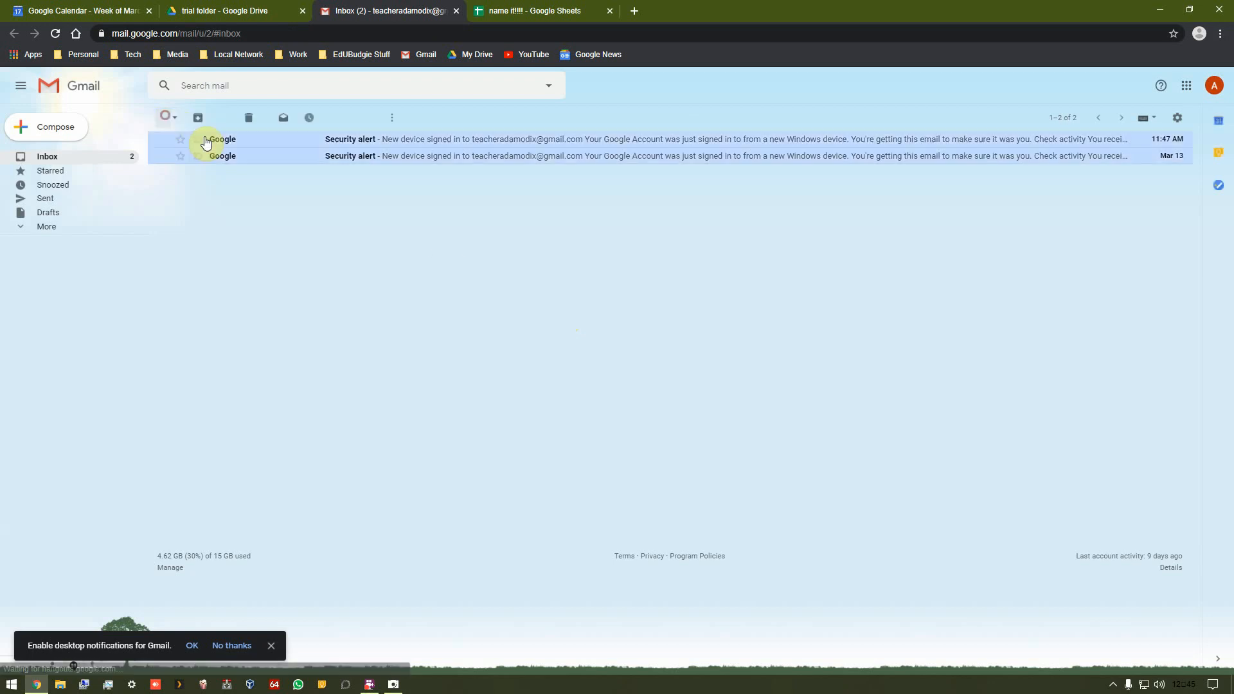
{"action": "left_click", "coordinate": [29, 129]}
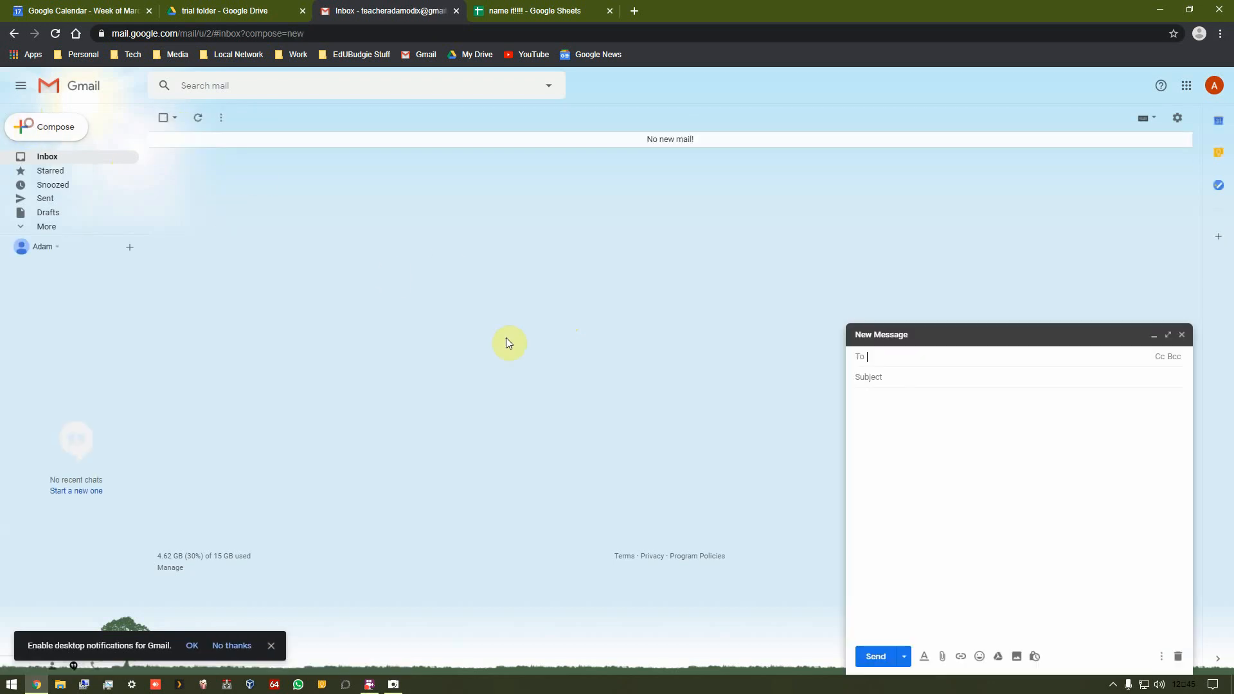
Step: Paste the copied sharing link into the message body and discard the draft
{"action": "left_click", "coordinate": [942, 463]}
{"action": "key", "text": "ctrl+v"}
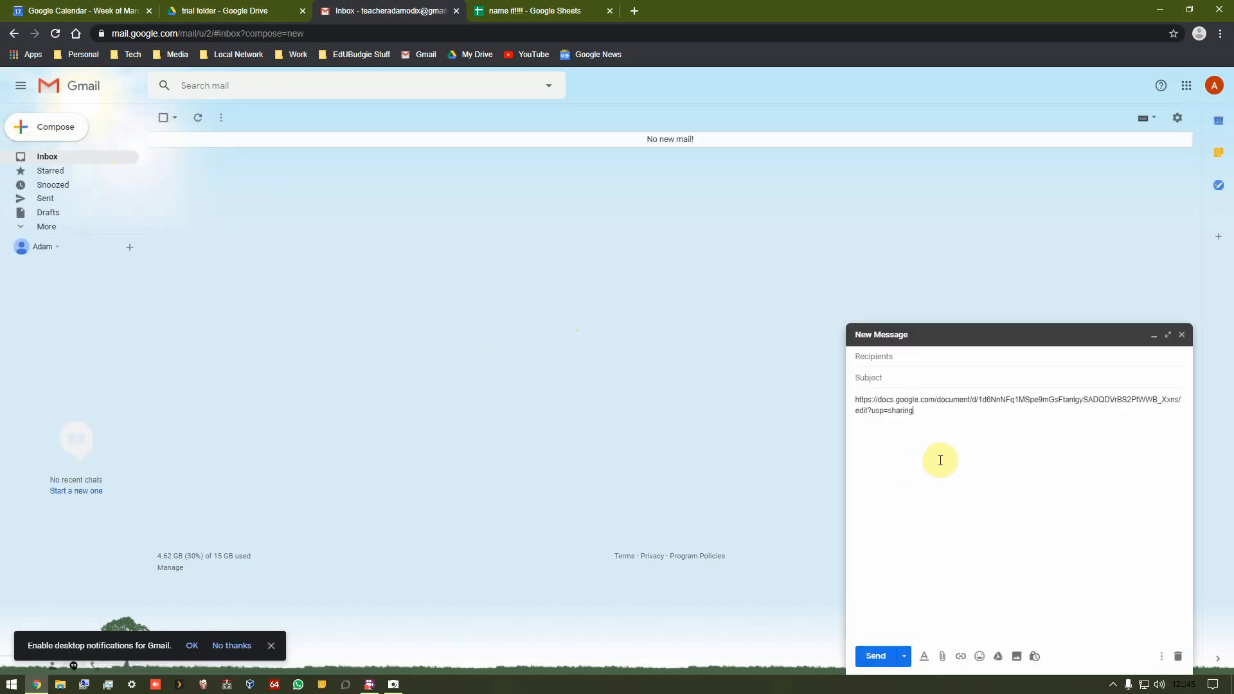
{"action": "key", "text": "Return"}
{"action": "key", "text": "Return"}
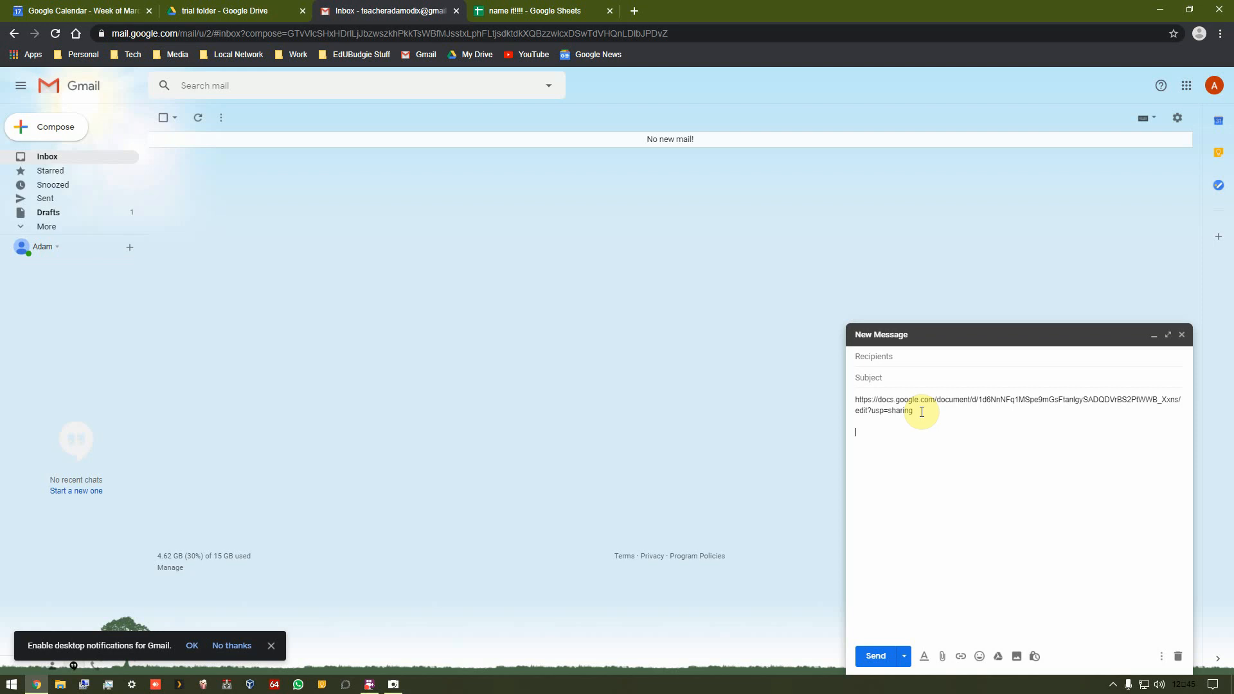
{"action": "left_click", "coordinate": [1178, 656]}
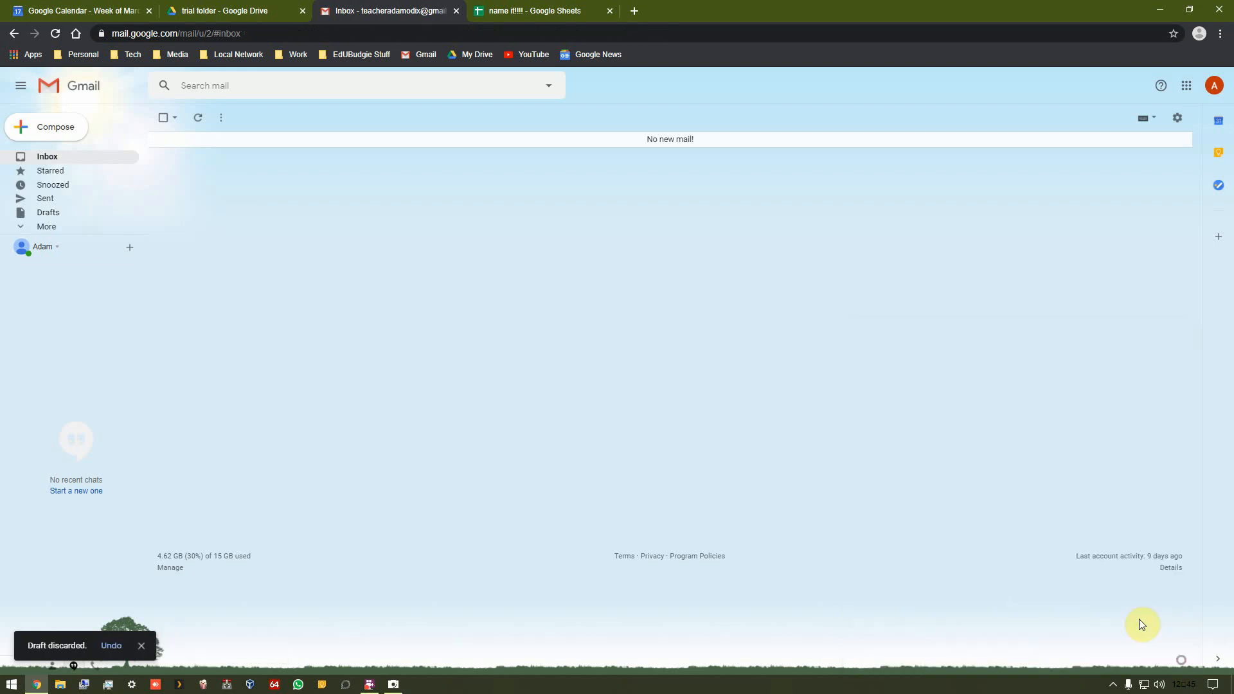
Step: Close the Google Sheets tab and the Gmail tab
{"action": "left_click", "coordinate": [534, 10]}
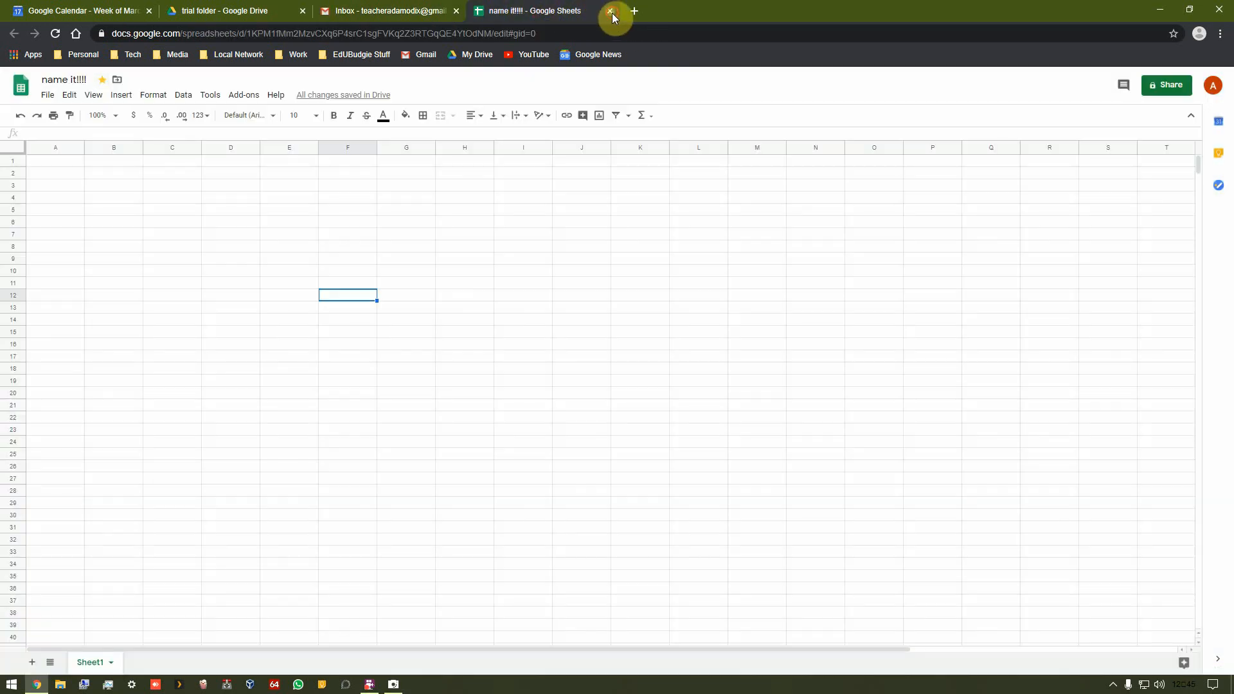
{"action": "left_click", "coordinate": [611, 13]}
{"action": "left_click", "coordinate": [456, 11]}
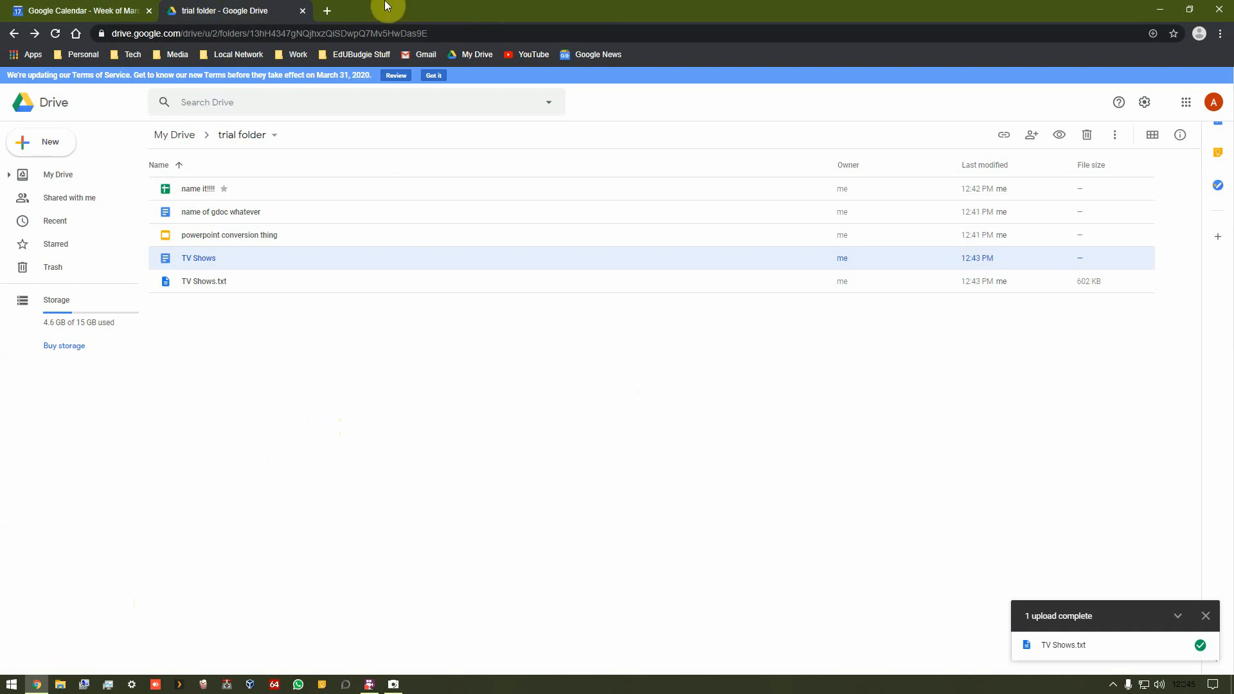
Step: Search Google for "google backup and sync" in a new tab and open the Backup and Sync download page
{"action": "left_click", "coordinate": [327, 14]}
{"action": "type", "text": "go"}
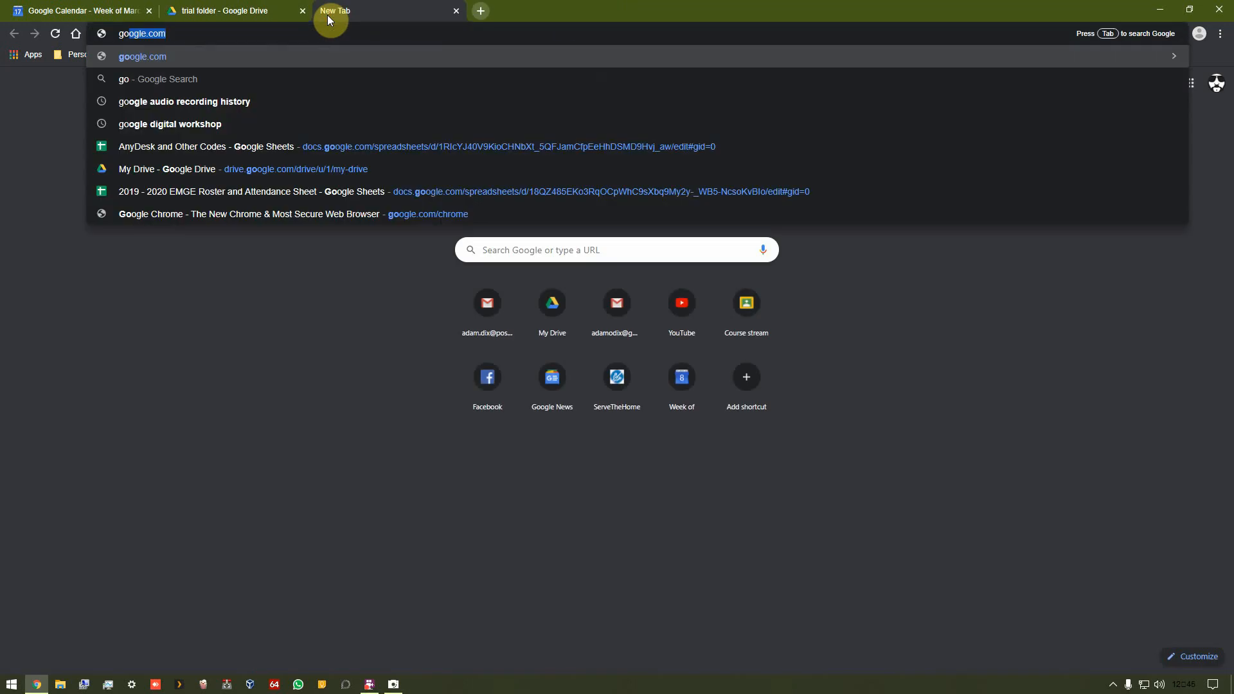
{"action": "type", "text": "ogle backup and sync"}
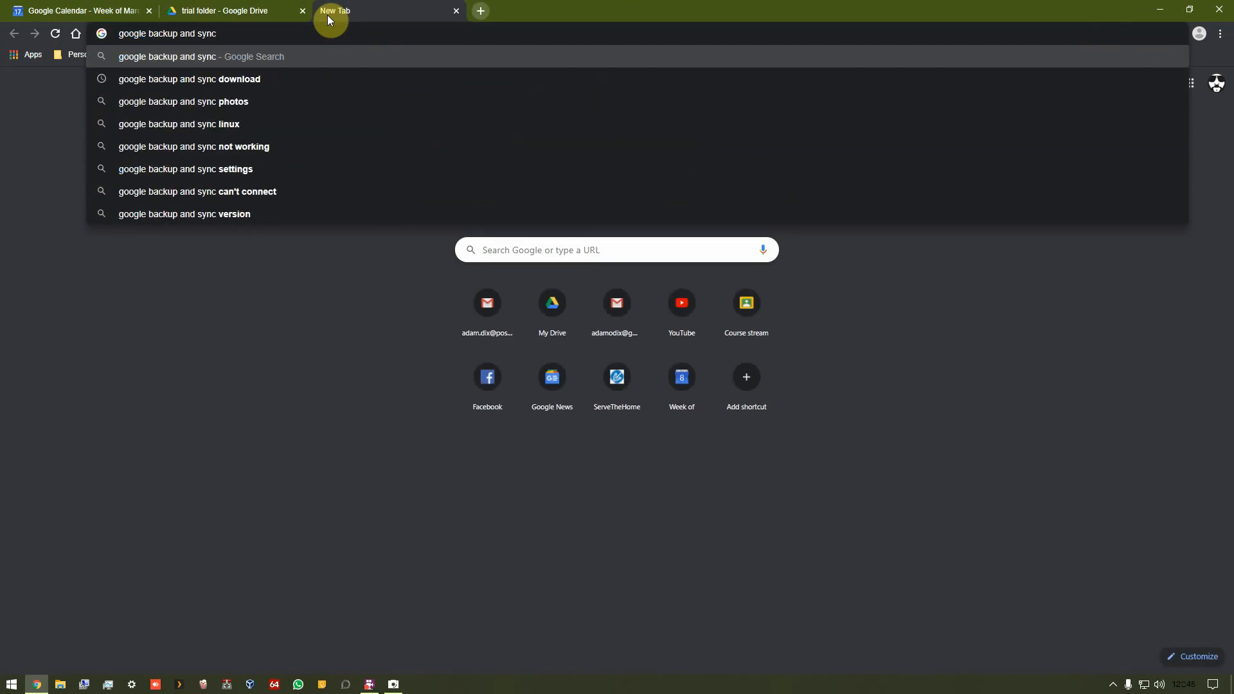
{"action": "key", "text": "Return"}
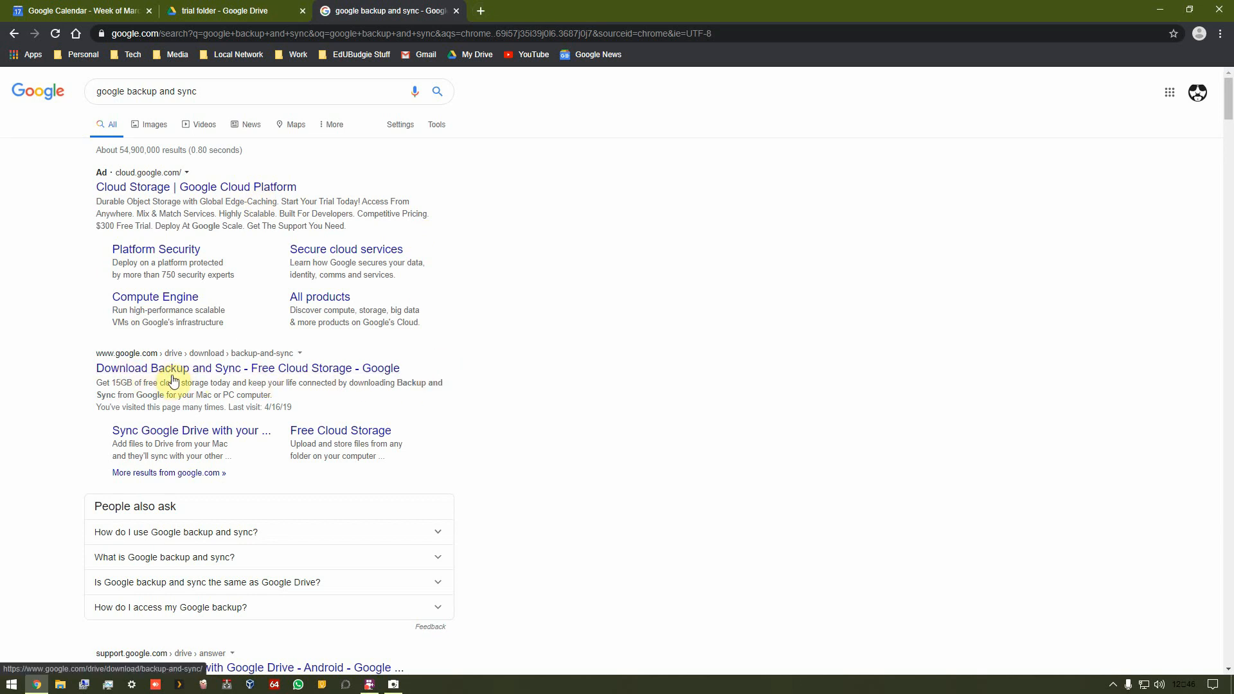
{"action": "left_click", "coordinate": [193, 369]}
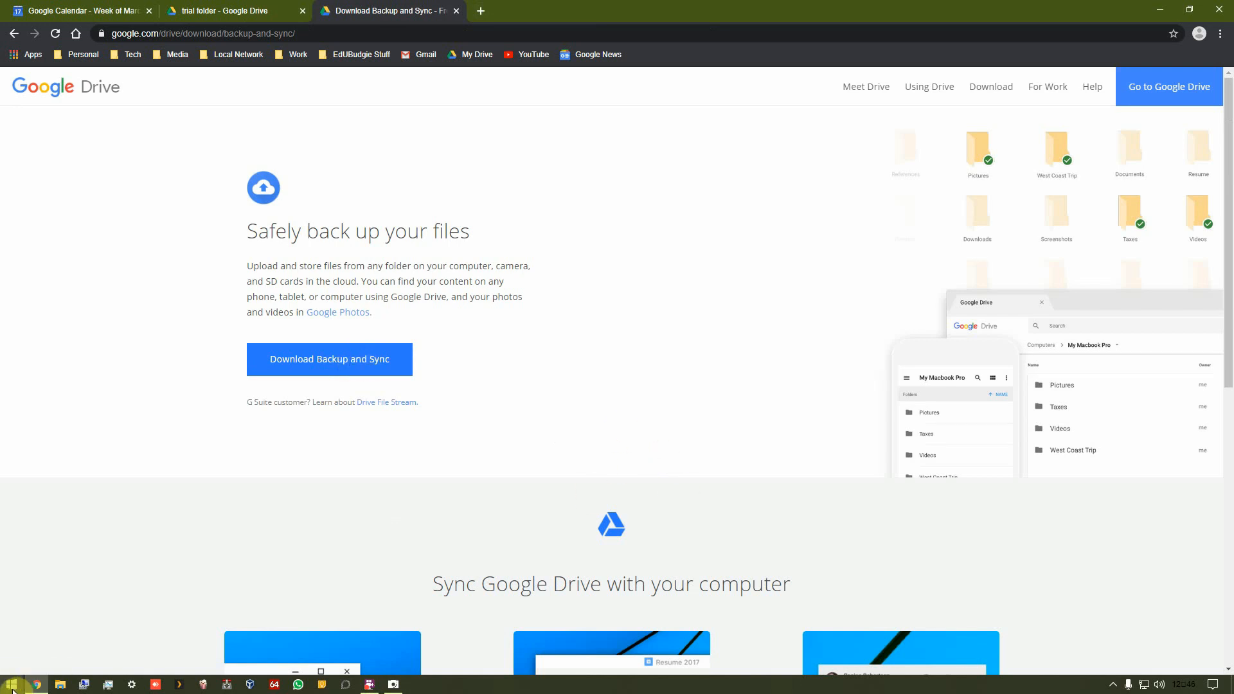
Step: Open File Explorer, widen its navigation pane, and open the second synced Google Drive folder
{"action": "left_click", "coordinate": [60, 685]}
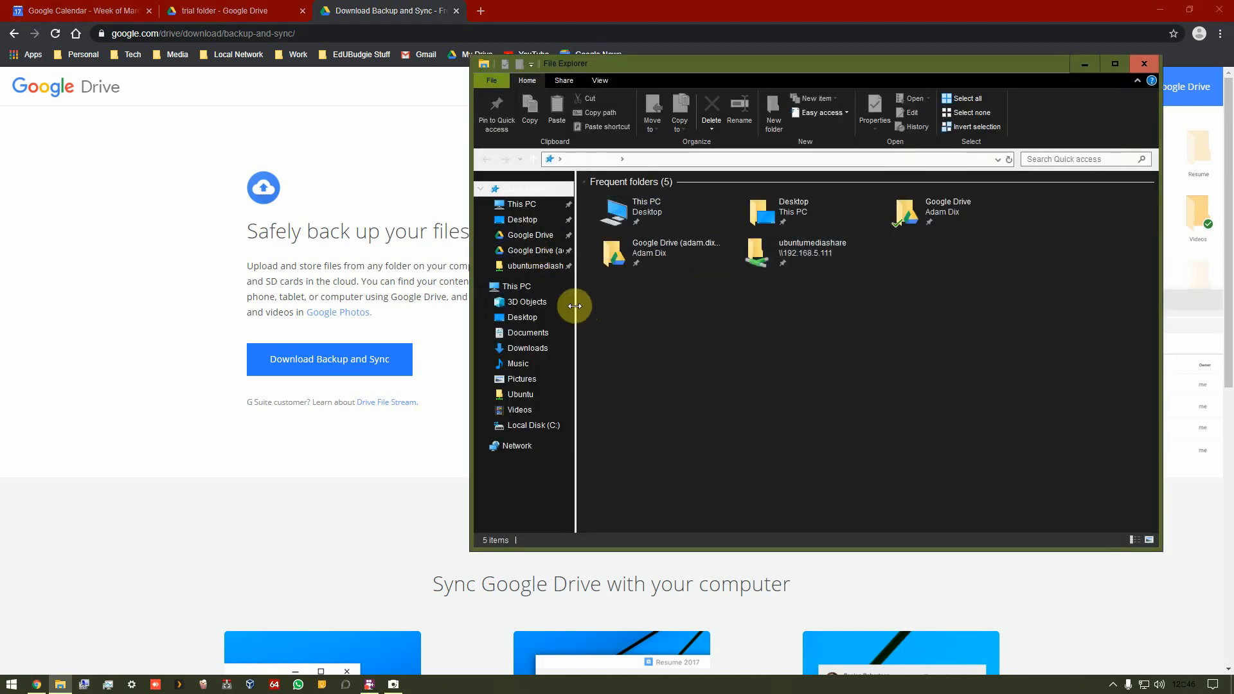
{"action": "left_click_drag", "start_coordinate": [572, 304], "coordinate": [628, 299]}
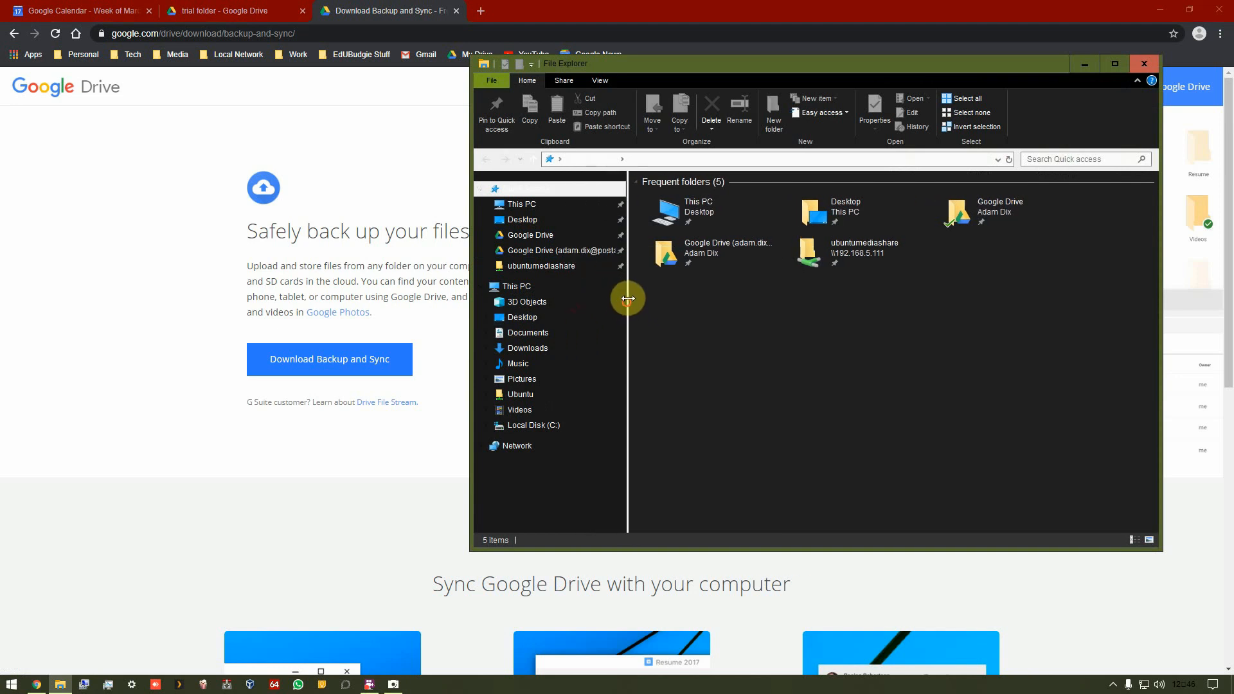
{"action": "left_click", "coordinate": [539, 248]}
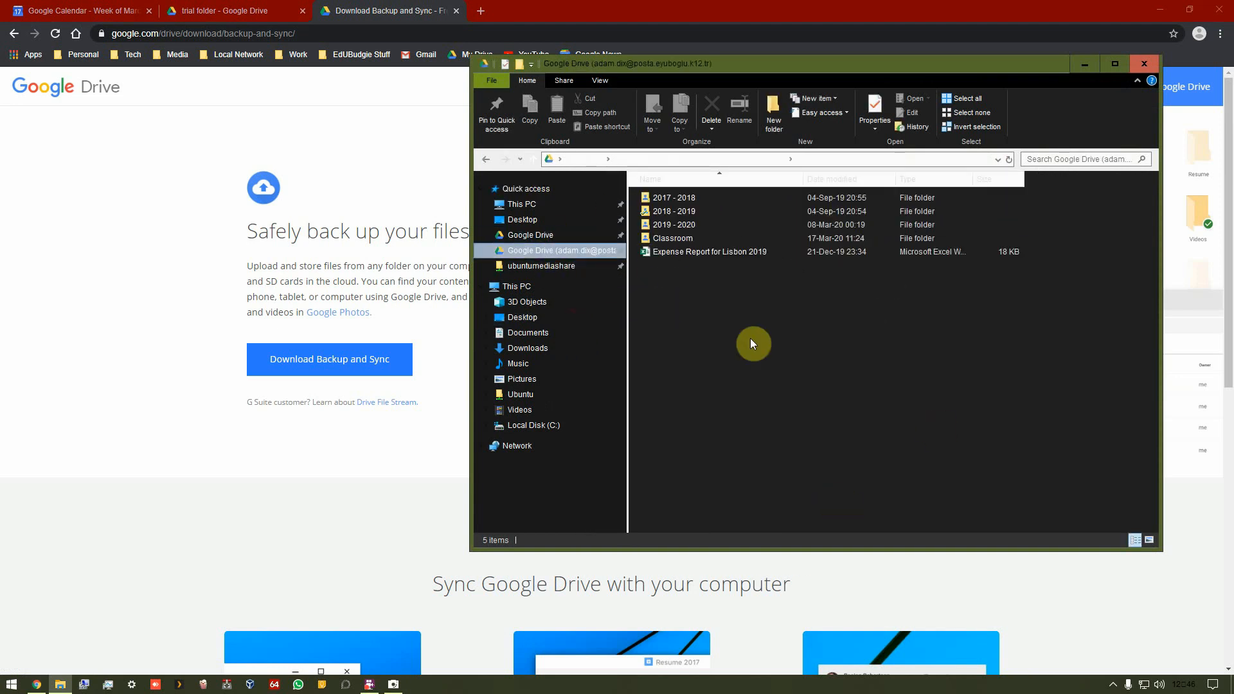
Step: Browse the synced Classroom folder, LH-D Reading D, then back into Prep English Team 2019 - 2020
{"action": "left_click", "coordinate": [687, 236]}
{"action": "double_click", "coordinate": [686, 237]}
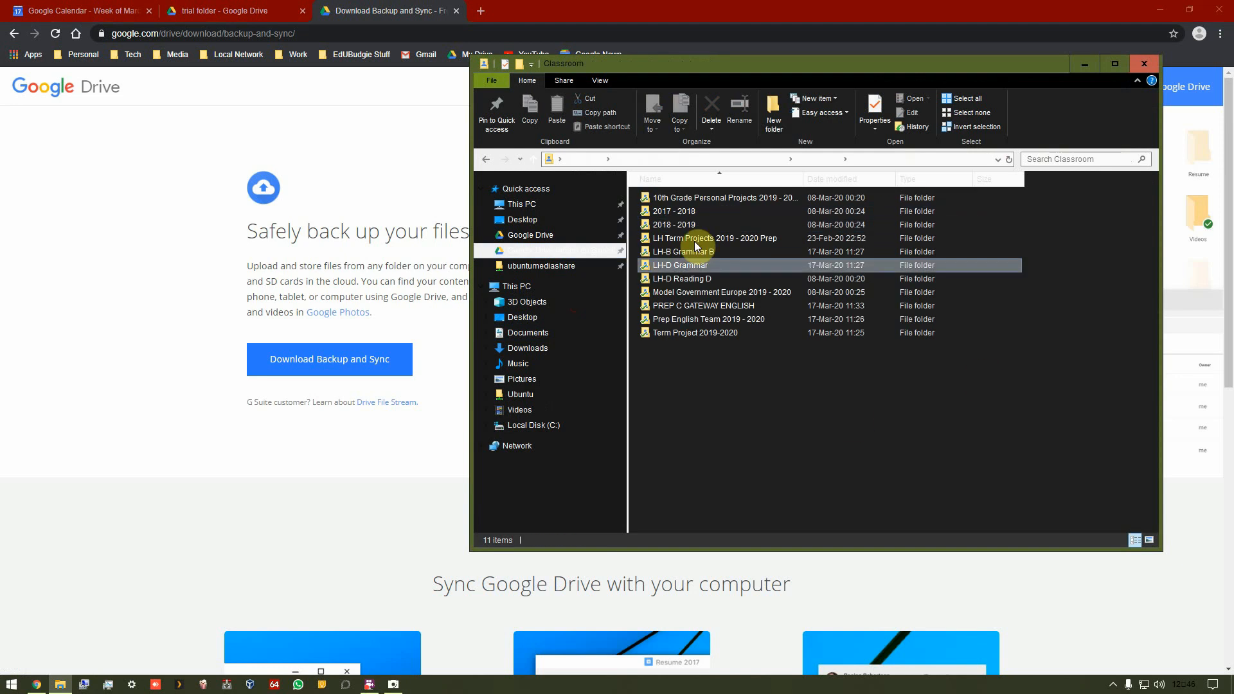
{"action": "double_click", "coordinate": [689, 278]}
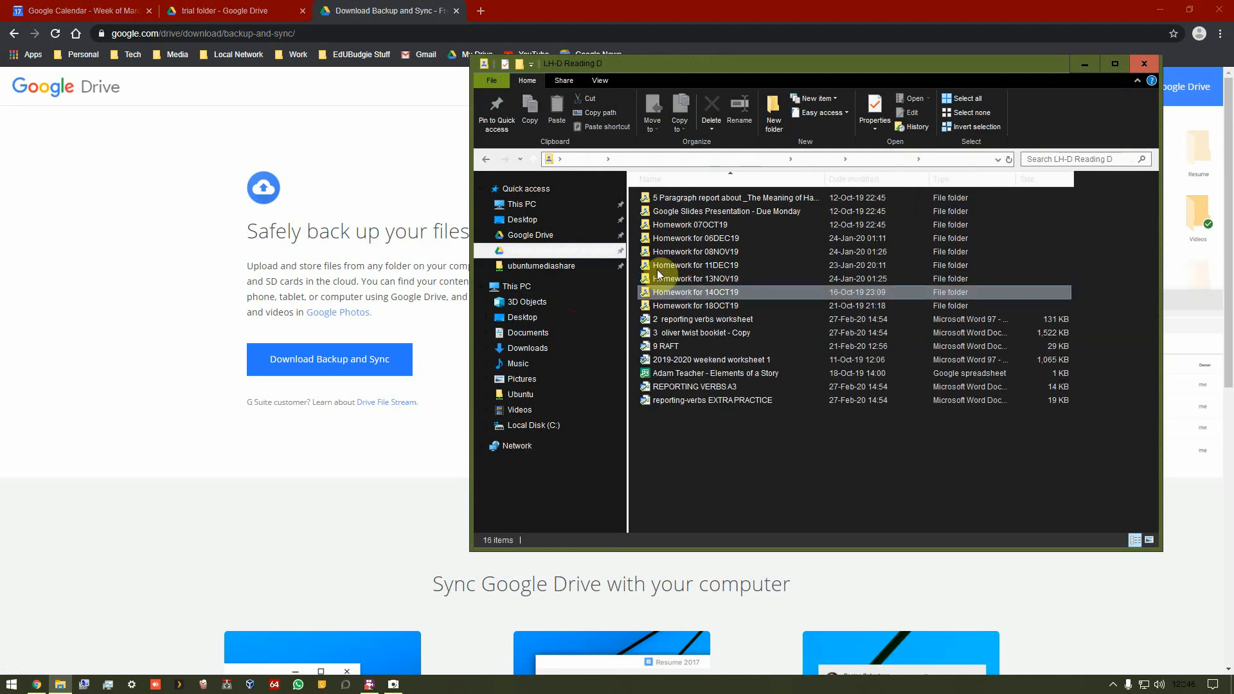
{"action": "left_click", "coordinate": [488, 158]}
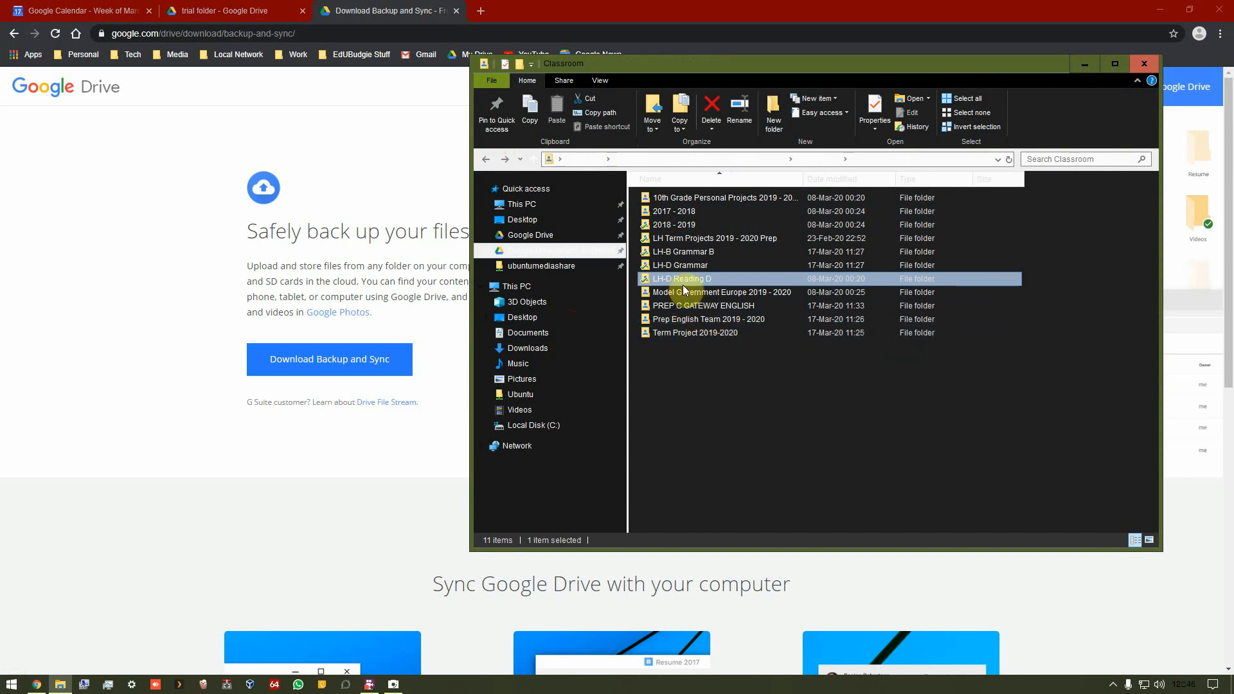
{"action": "double_click", "coordinate": [689, 315]}
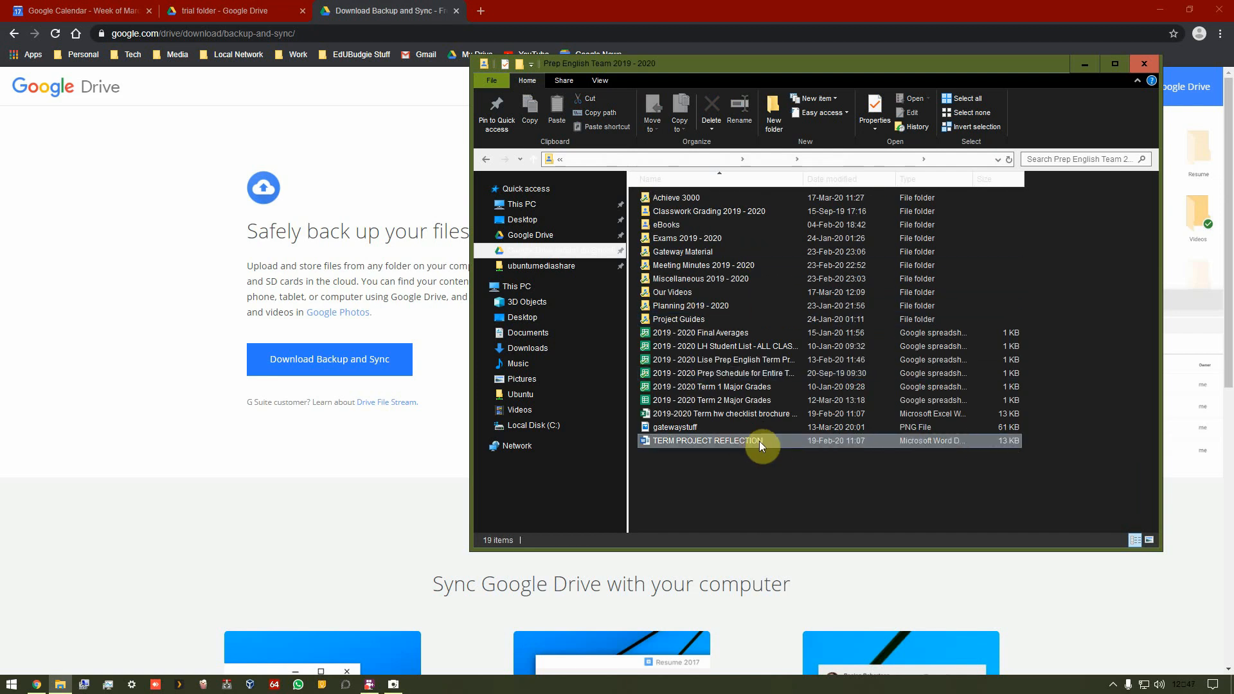
Step: Open TERM PROJECT REFLECTION in Word, close it, restore the navigation pane width and close File Explorer
{"action": "double_click", "coordinate": [953, 438]}
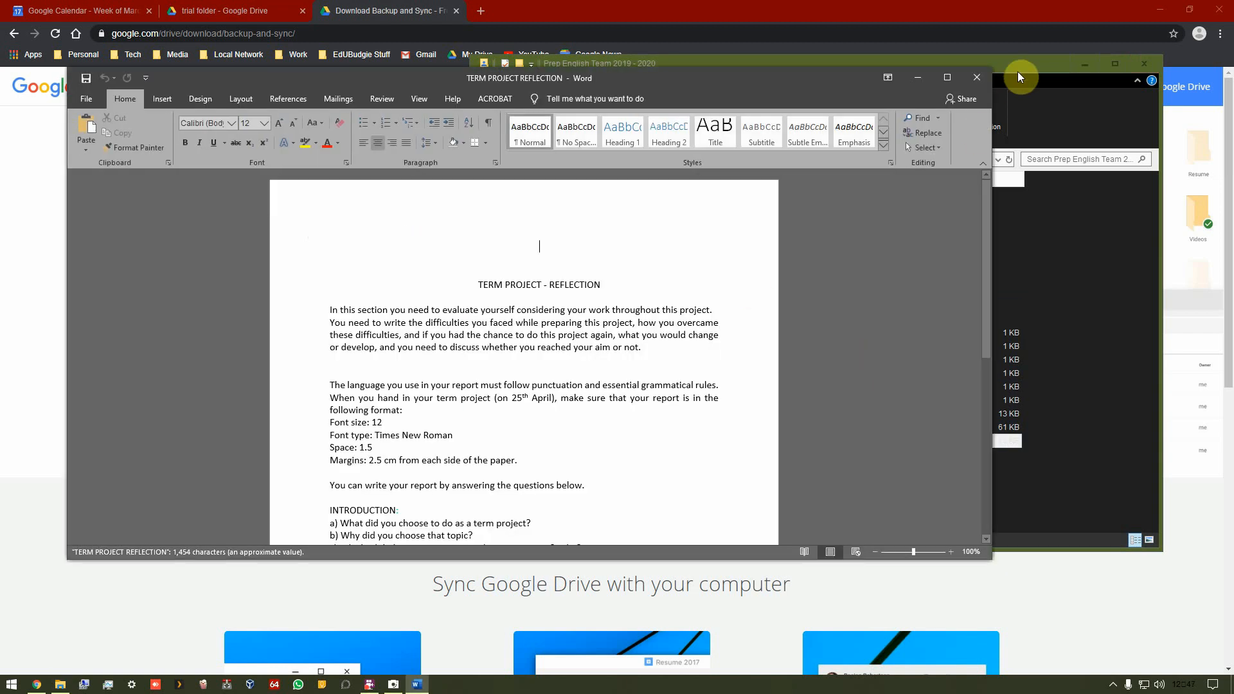
{"action": "left_click", "coordinate": [975, 76]}
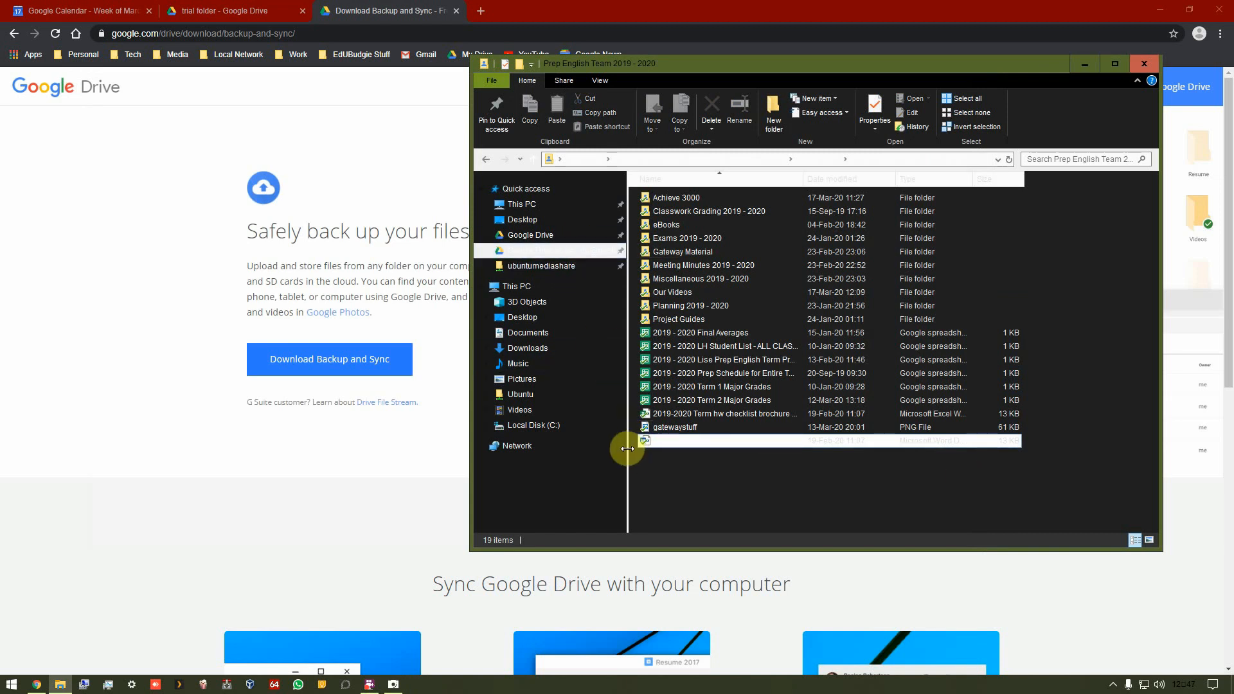
{"action": "left_click_drag", "start_coordinate": [628, 449], "coordinate": [589, 445]}
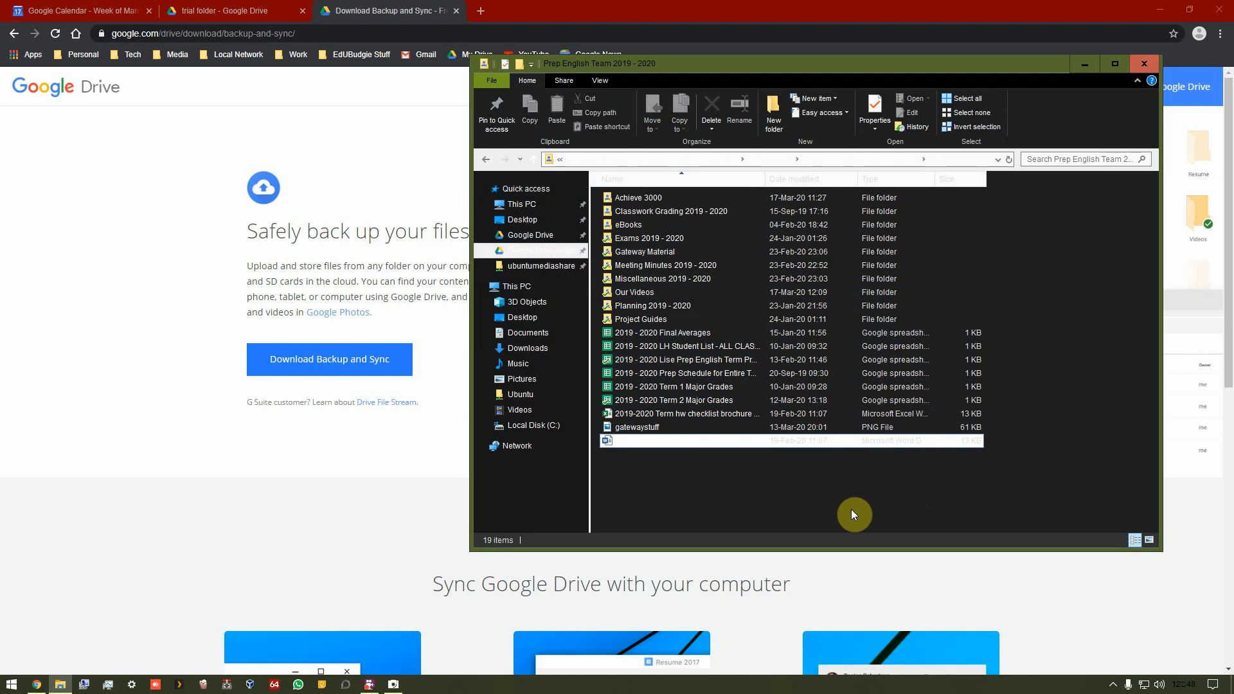
{"action": "left_click", "coordinate": [1145, 64]}
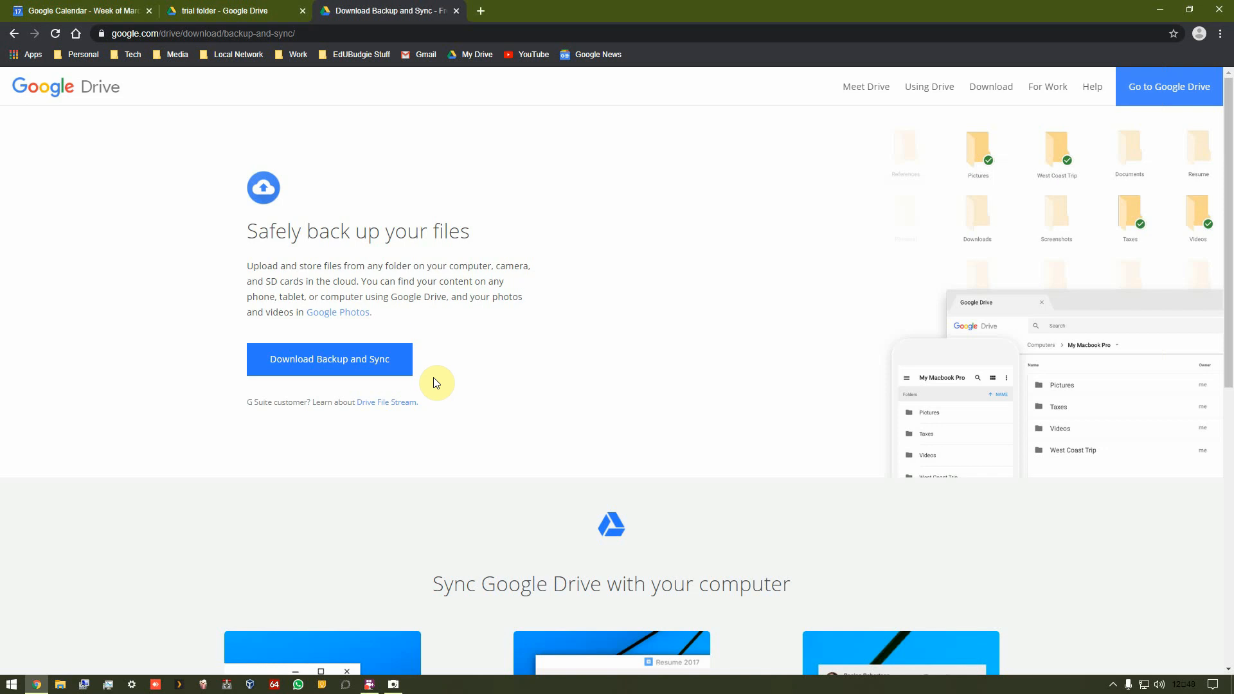
Step: Close the download tab and open the Move dialog for 'name of gdoc whatever', browse up to My Drive, then close it without moving
{"action": "left_click", "coordinate": [456, 11]}
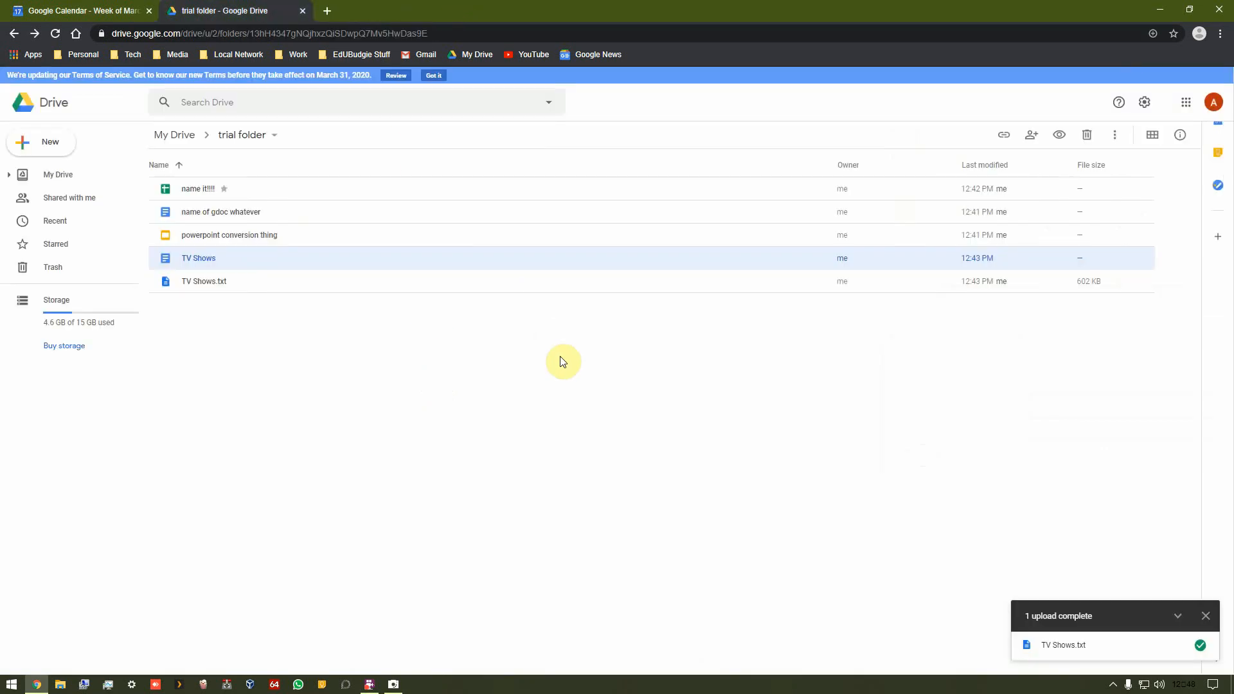
{"action": "left_click", "coordinate": [394, 403]}
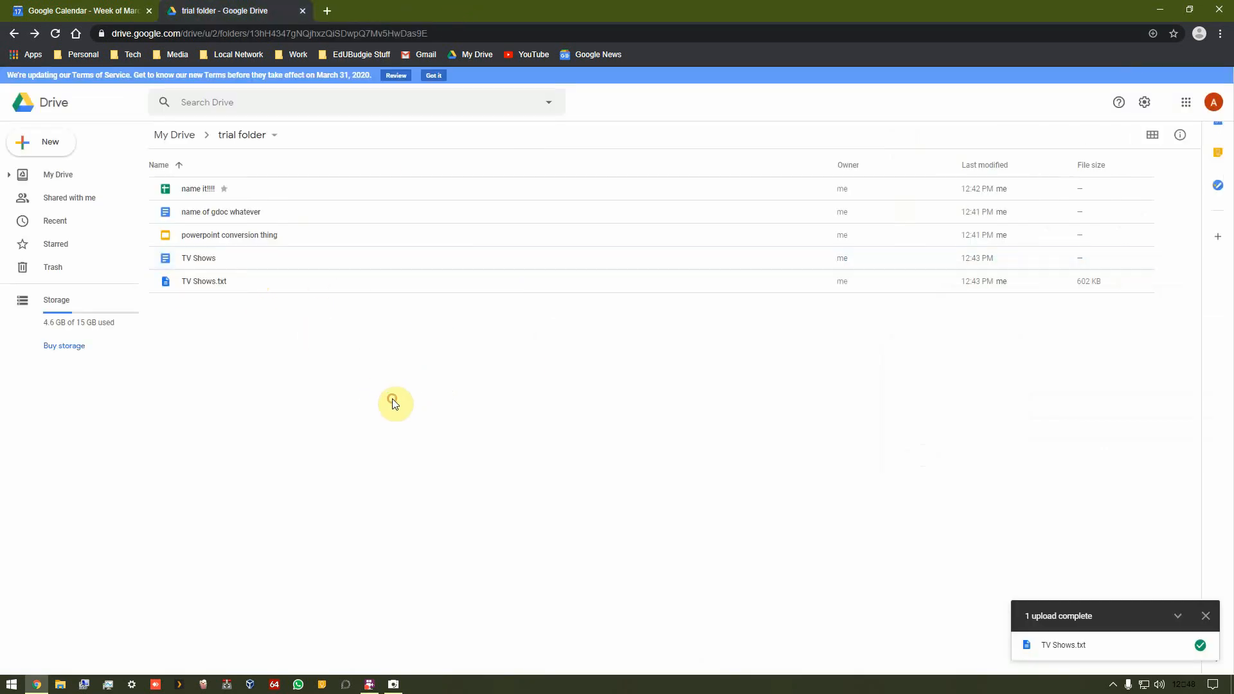
{"action": "right_click", "coordinate": [241, 211]}
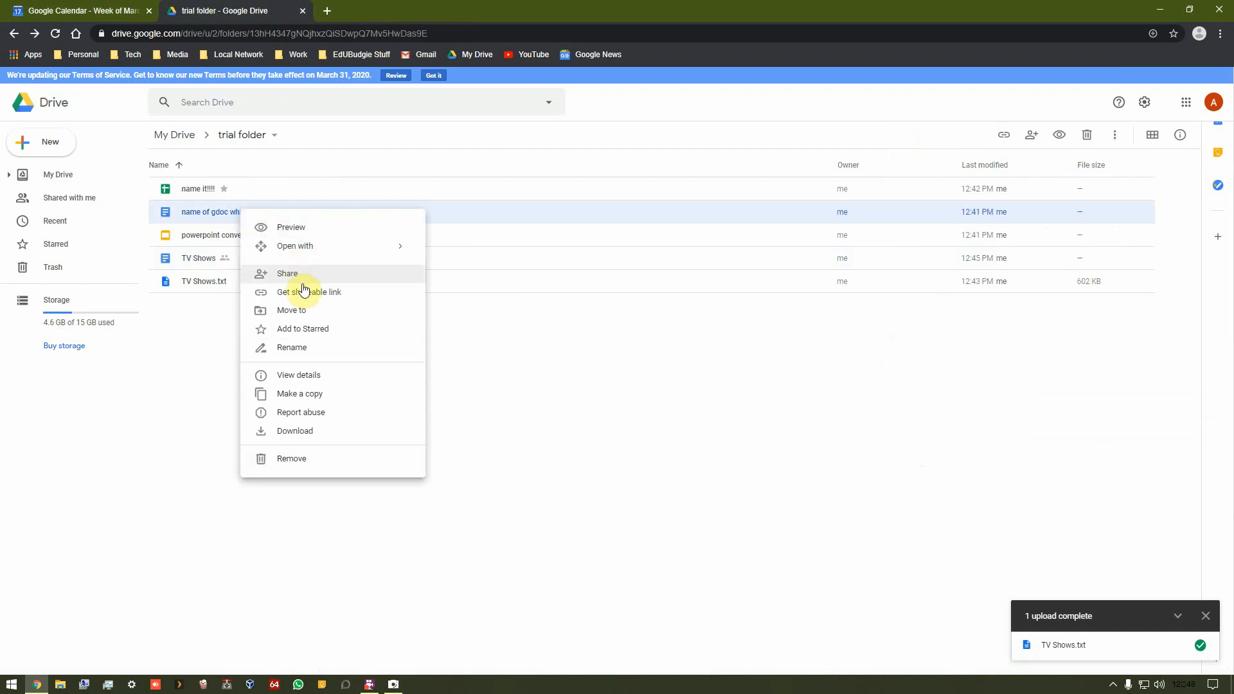
{"action": "left_click", "coordinate": [319, 311]}
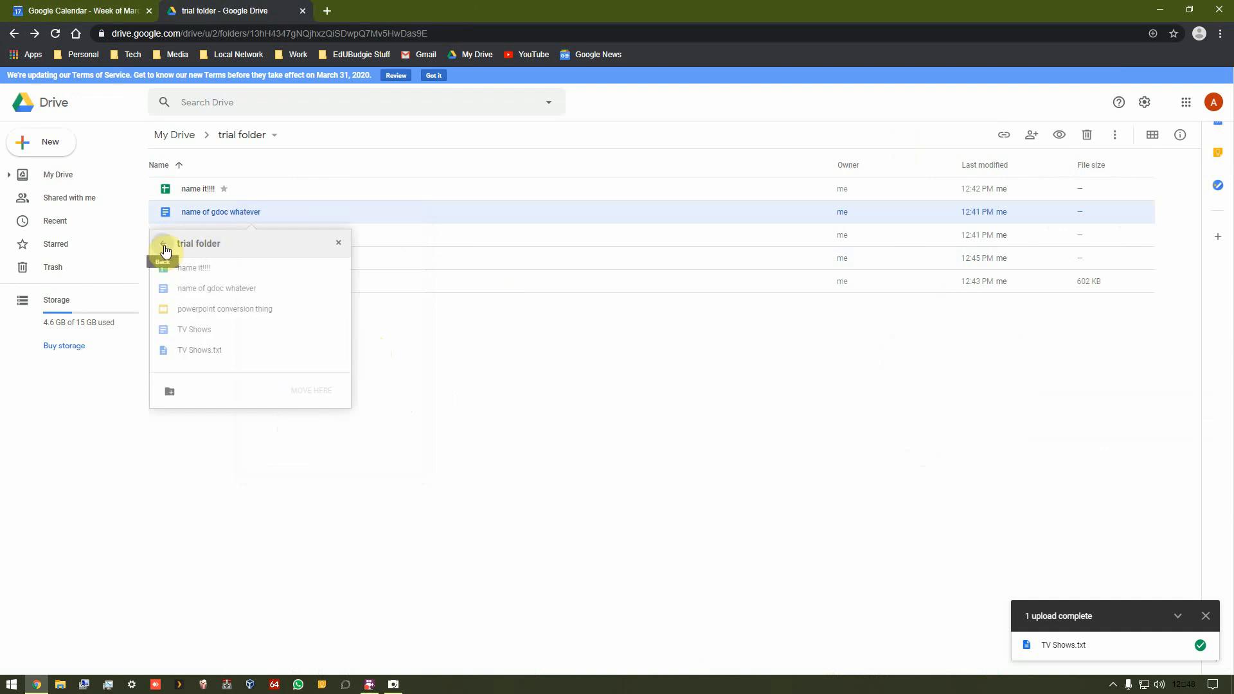
{"action": "left_click", "coordinate": [164, 244]}
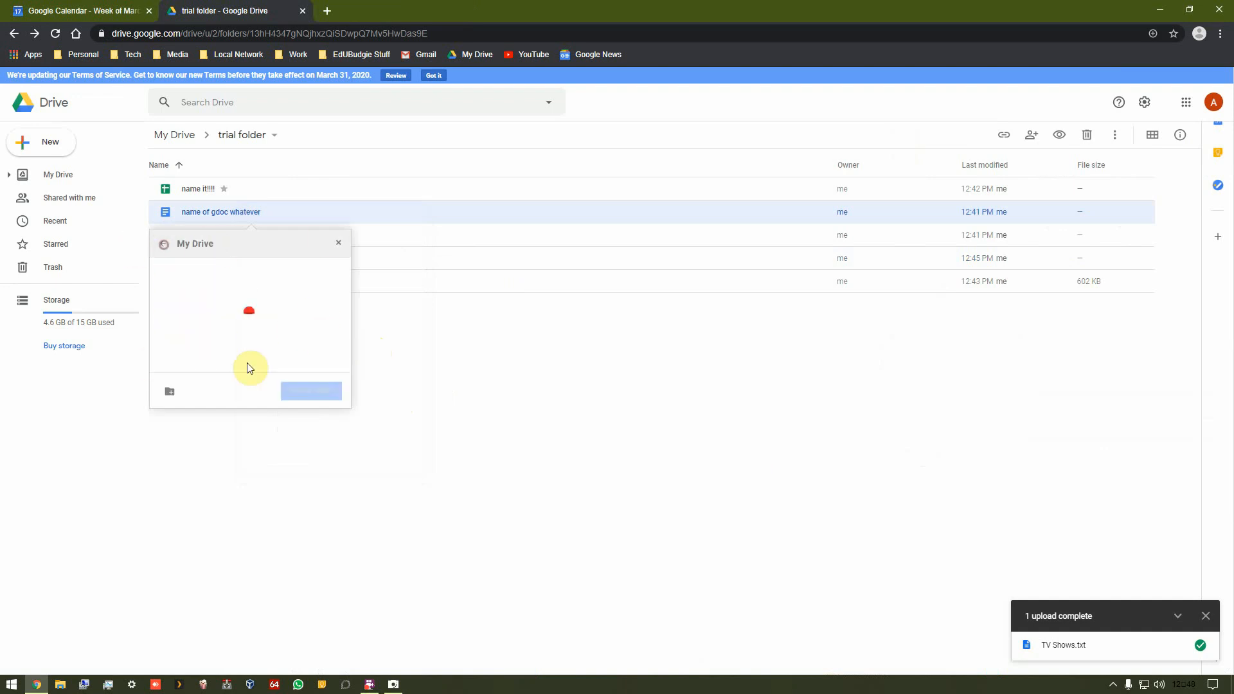
{"action": "left_click", "coordinate": [339, 241]}
Step: Open the details panel for 'name of gdoc whatever', dismiss the upload notice, and switch to its Activity view
{"action": "right_click", "coordinate": [272, 215]}
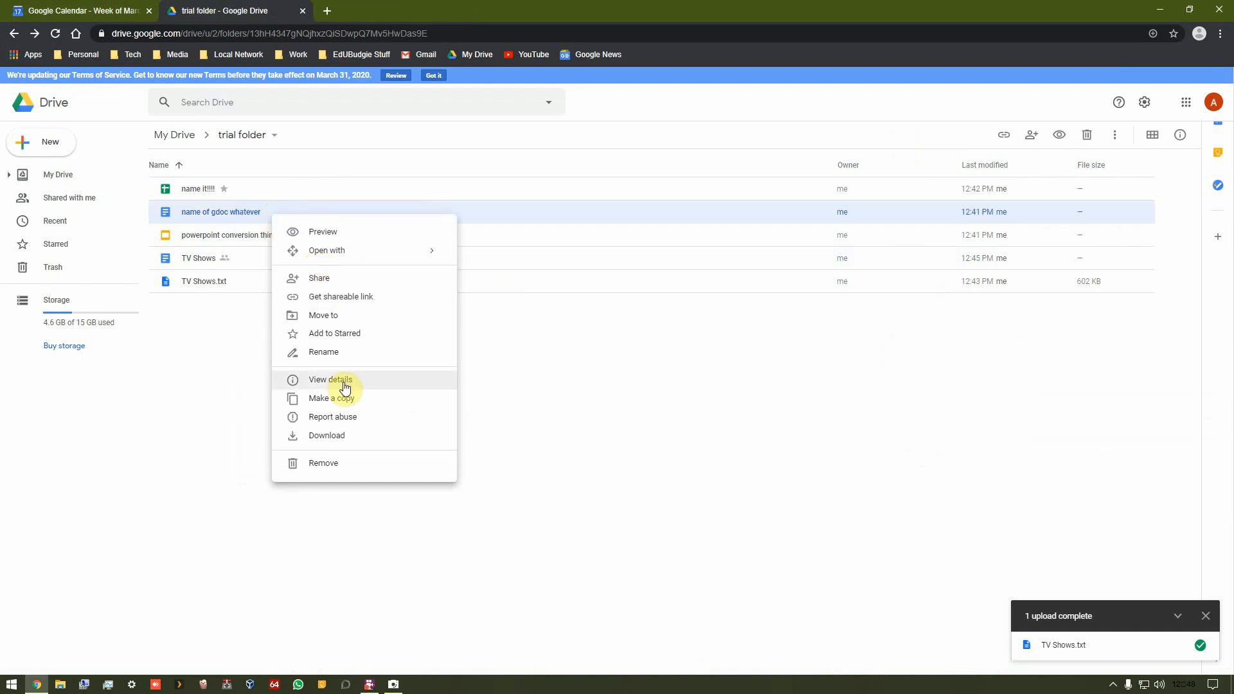
{"action": "left_click", "coordinate": [346, 386]}
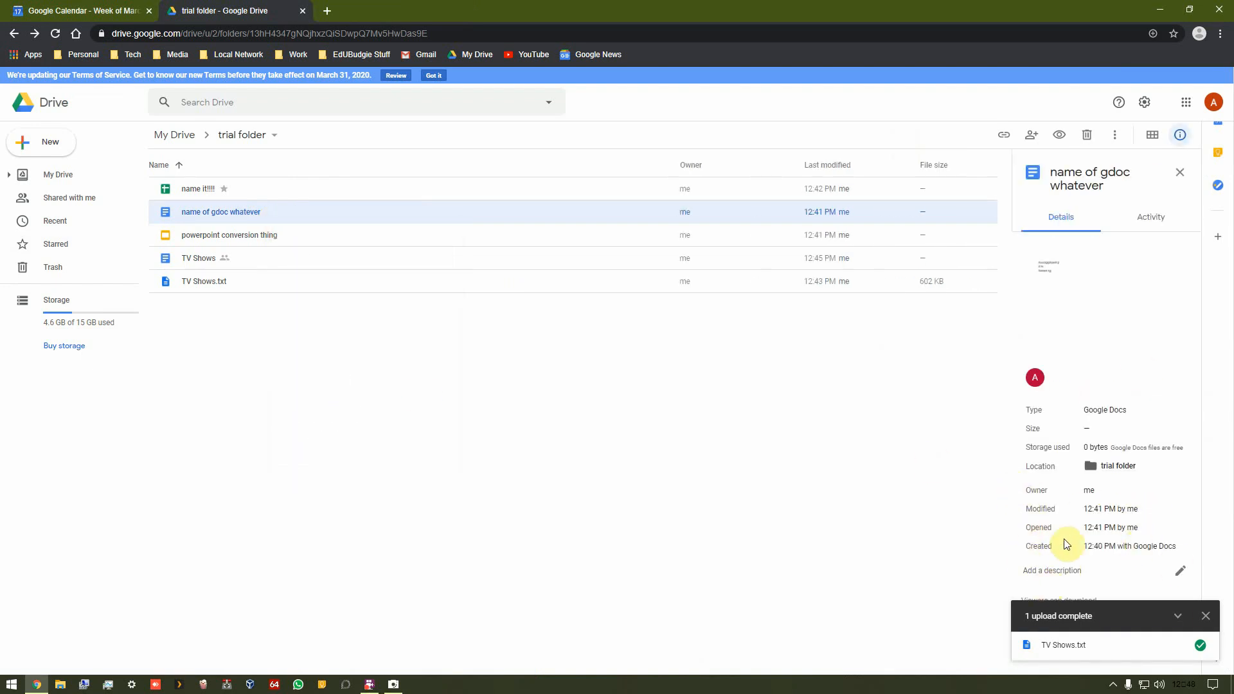
{"action": "left_click", "coordinate": [1207, 617]}
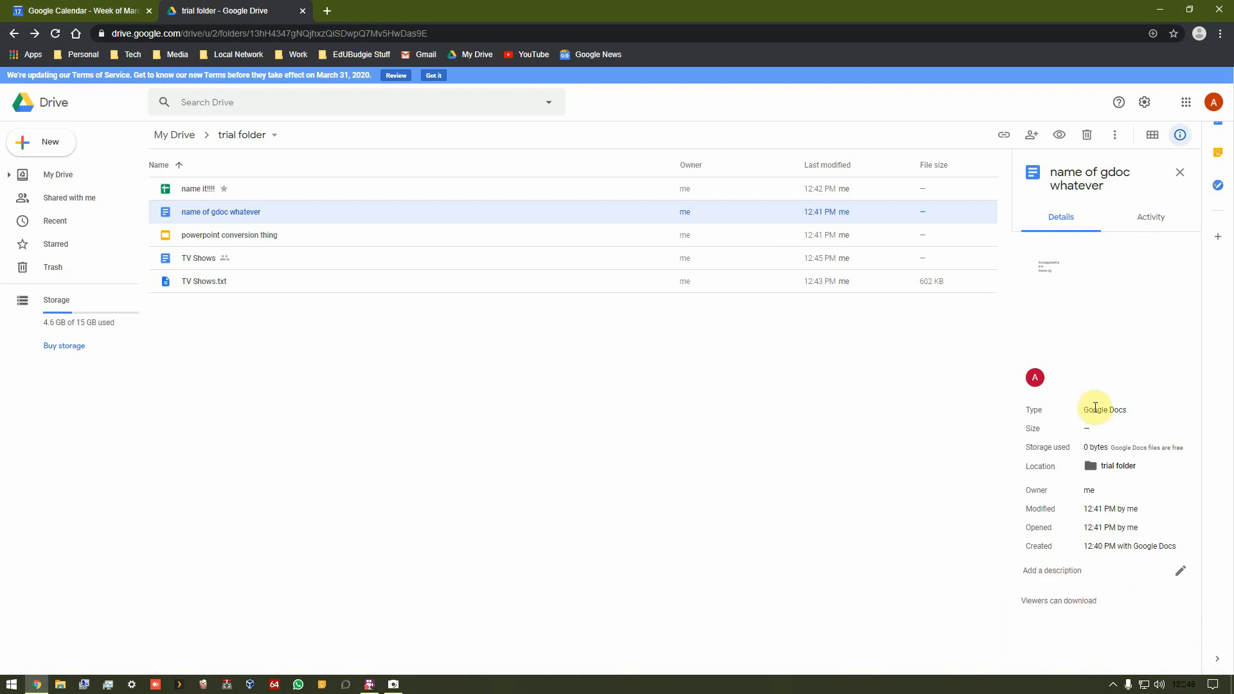
{"action": "left_click", "coordinate": [1150, 222]}
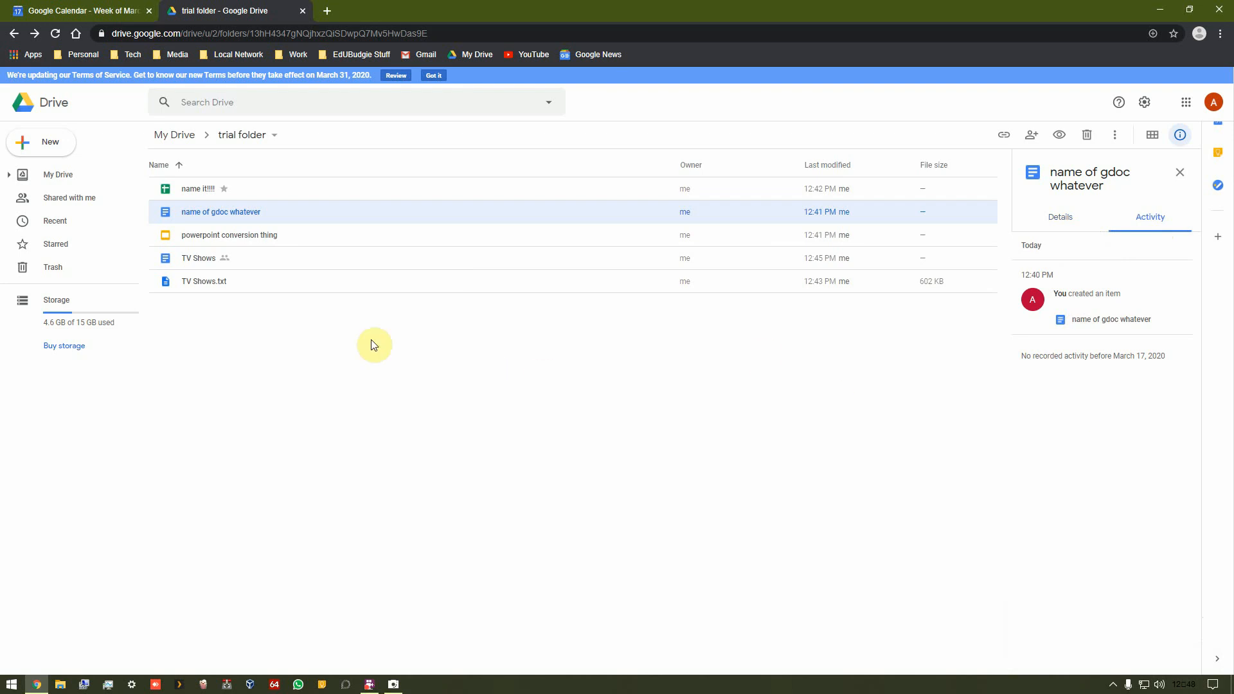
Step: Open 'name of gdoc whatever' and browse its version history, comparing the 12:40 PM and 12:41 PM versions
{"action": "double_click", "coordinate": [206, 218]}
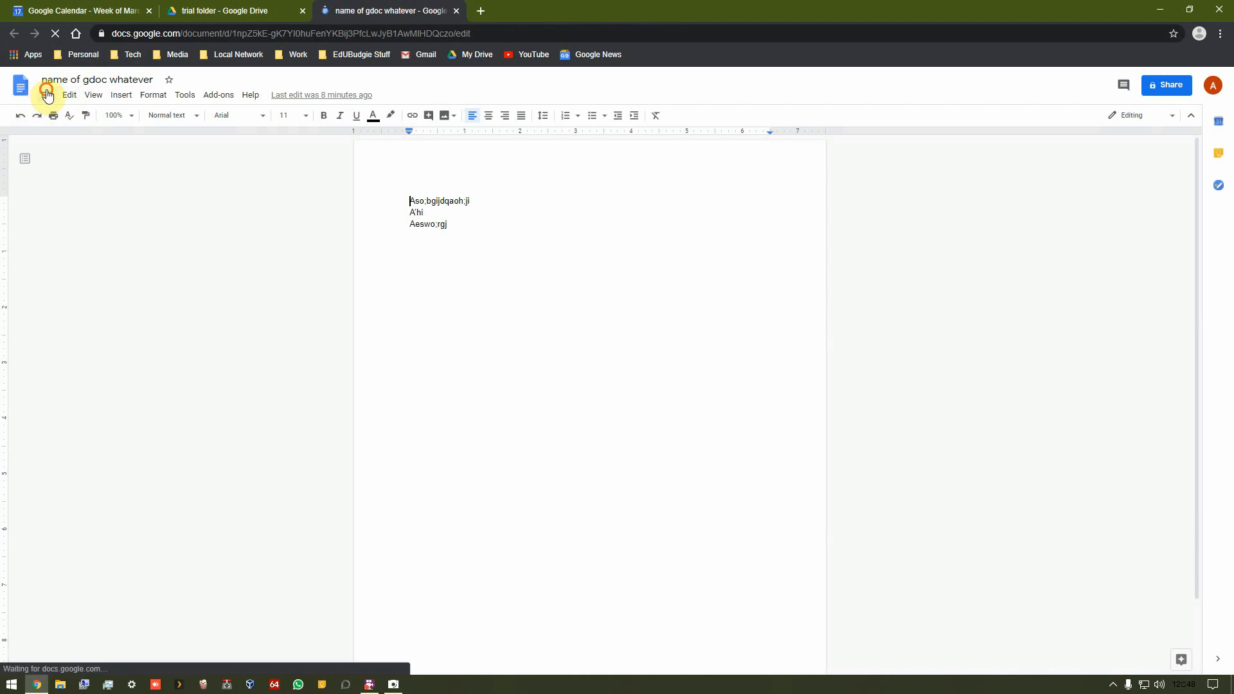
{"action": "left_click", "coordinate": [46, 95]}
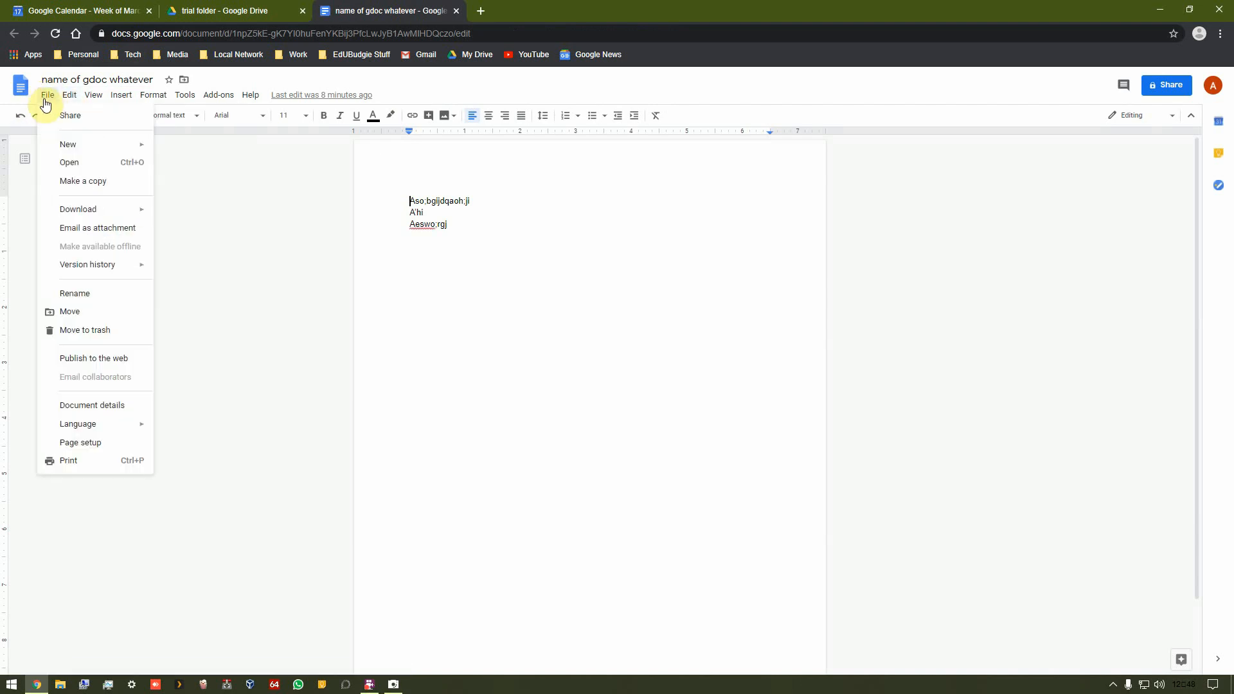
{"action": "mouse_move", "coordinate": [122, 270]}
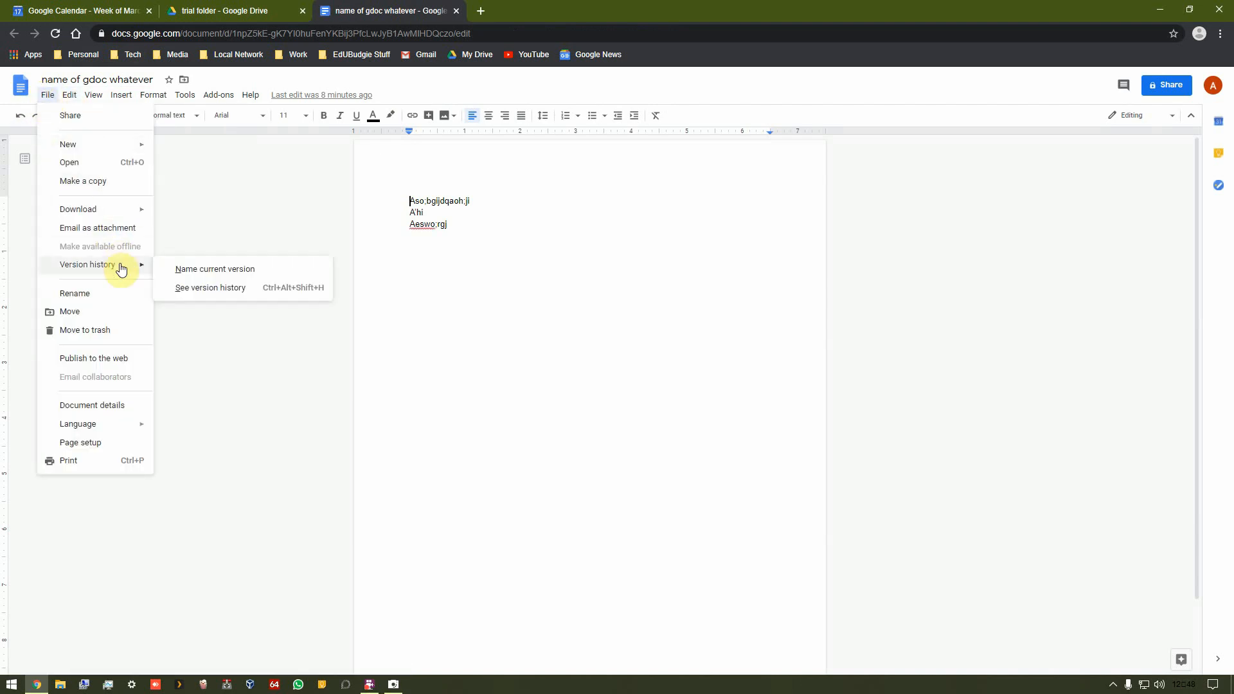
{"action": "left_click", "coordinate": [215, 295]}
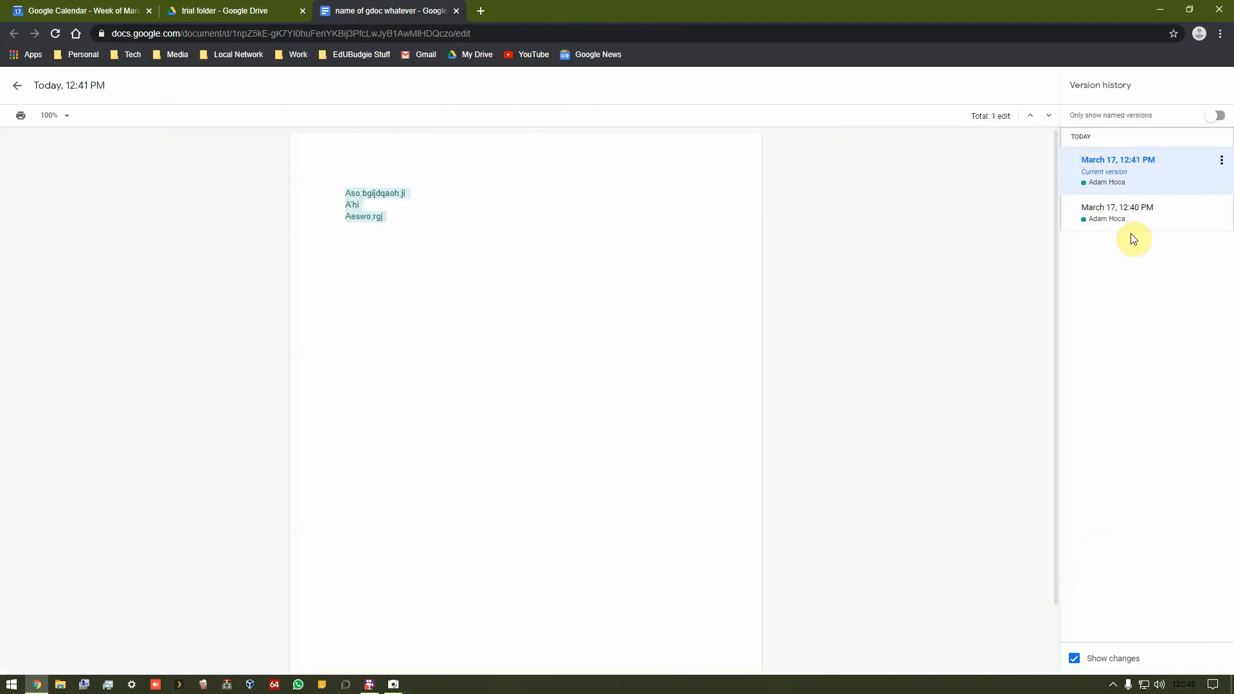
{"action": "left_click", "coordinate": [1117, 226]}
{"action": "left_click", "coordinate": [1113, 181]}
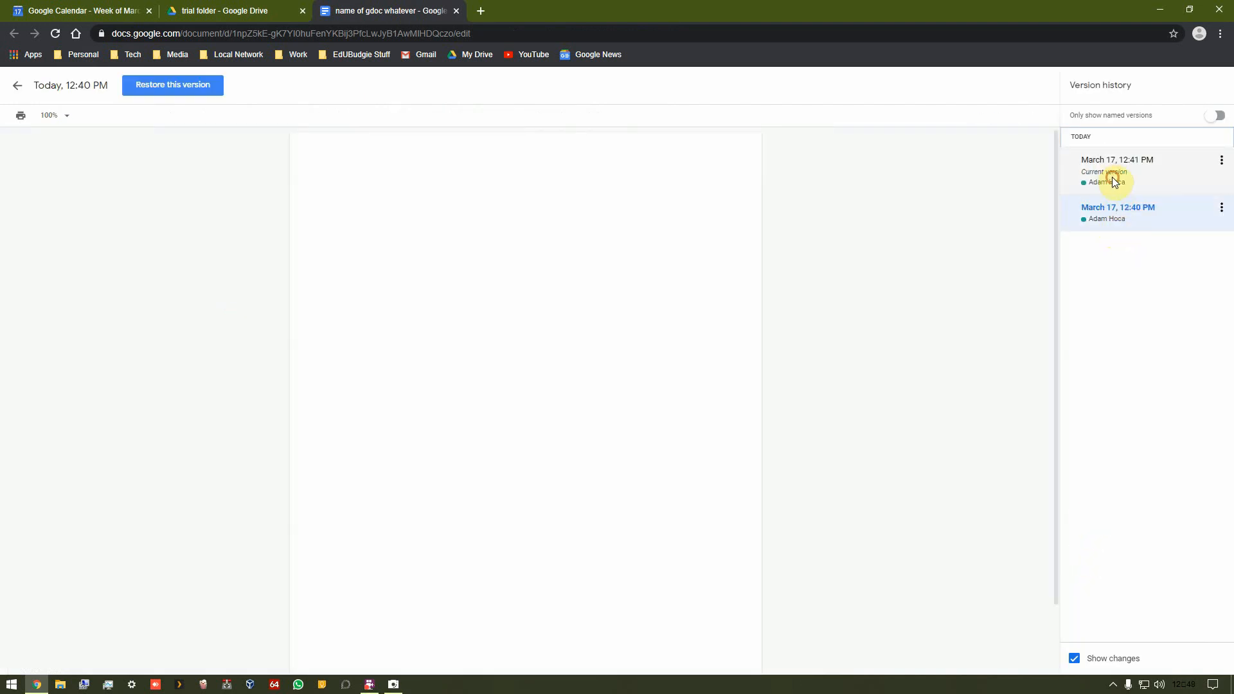
{"action": "left_click", "coordinate": [1112, 218]}
{"action": "left_click", "coordinate": [1133, 176]}
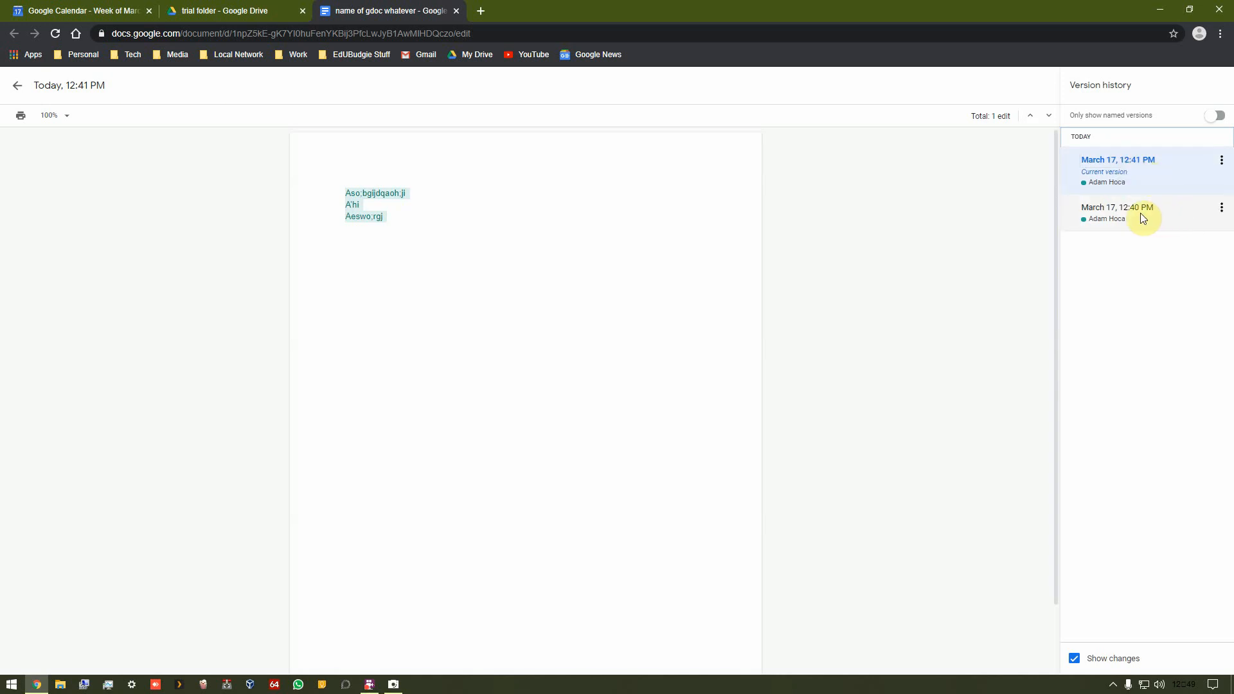
{"action": "left_click", "coordinate": [1185, 686]}
{"action": "left_click", "coordinate": [912, 372]}
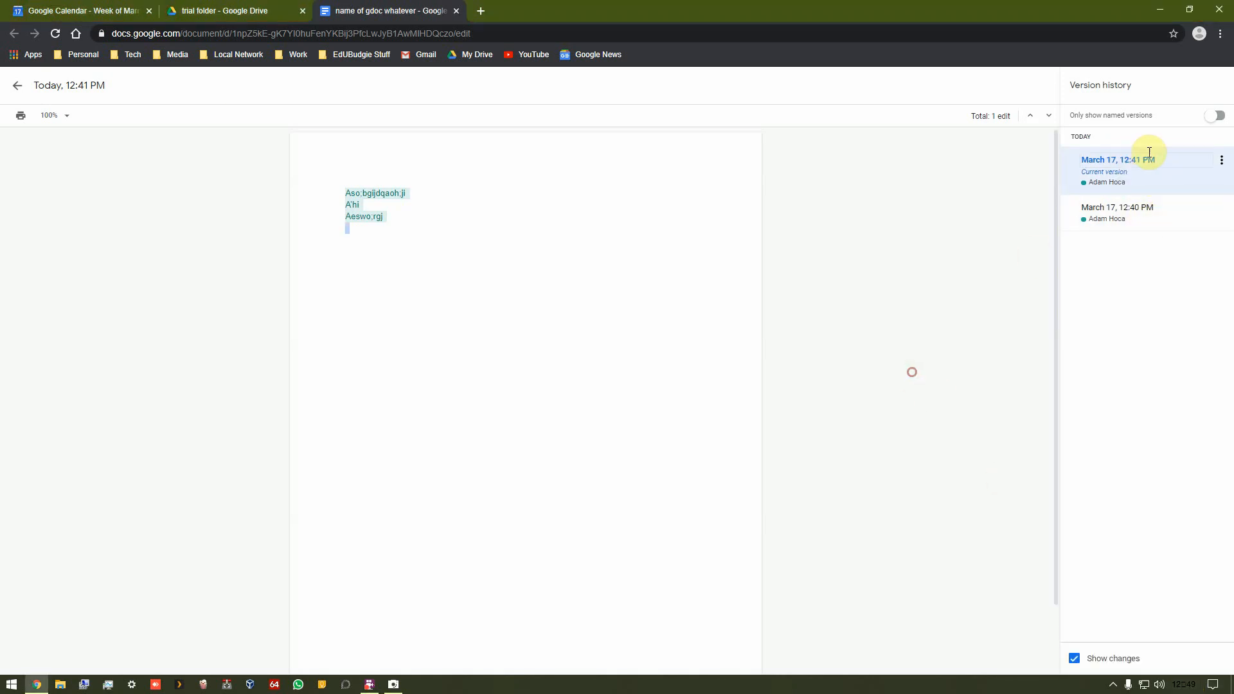
Step: Close the document tab, download 'name of gdoc whatever' as a Word file and show it in its folder
{"action": "left_click", "coordinate": [457, 11]}
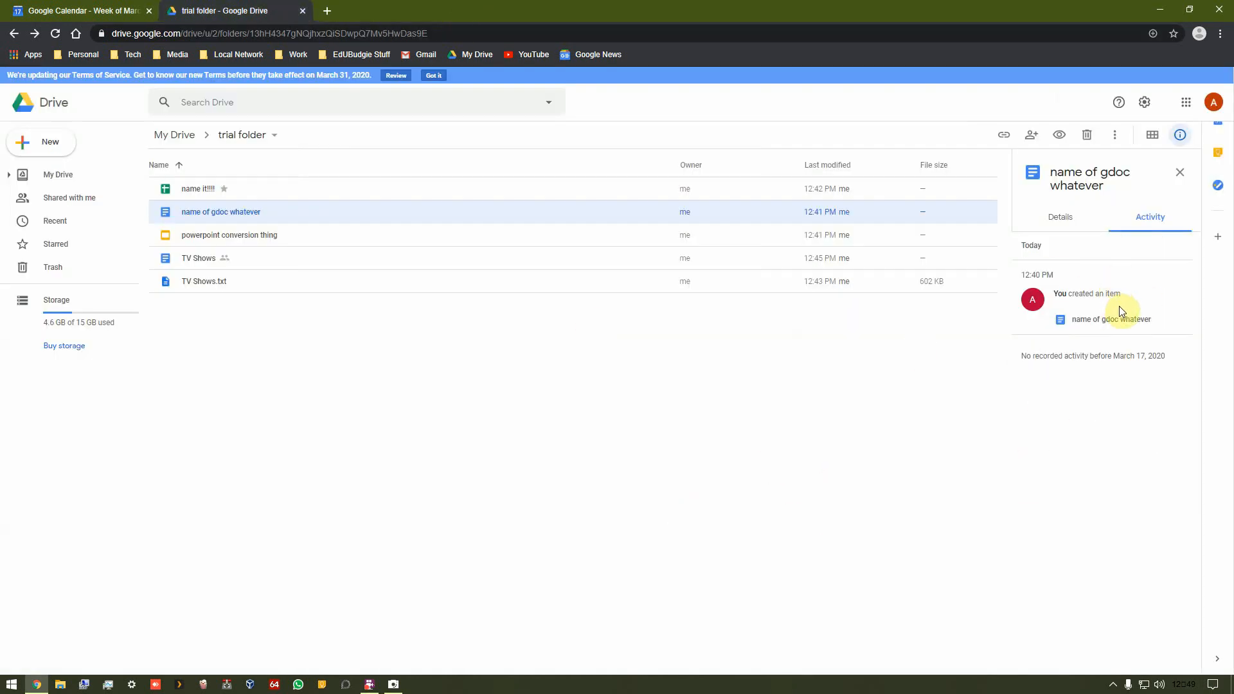
{"action": "right_click", "coordinate": [221, 213]}
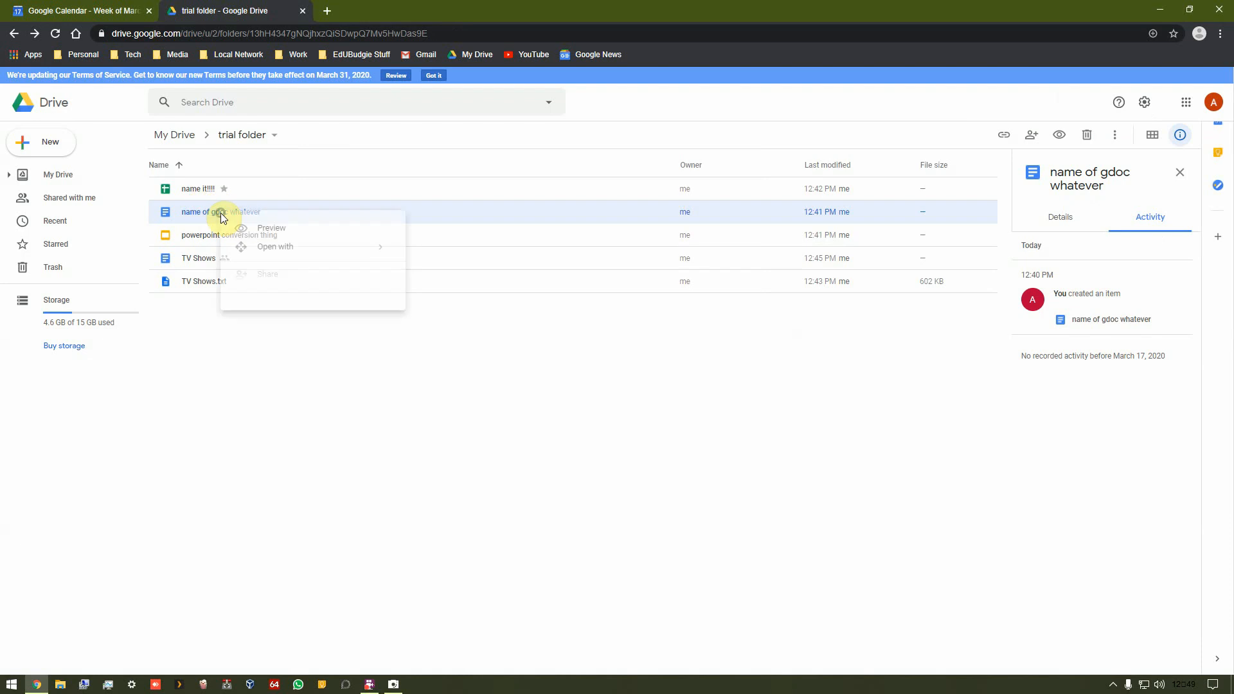
{"action": "left_click", "coordinate": [296, 416]}
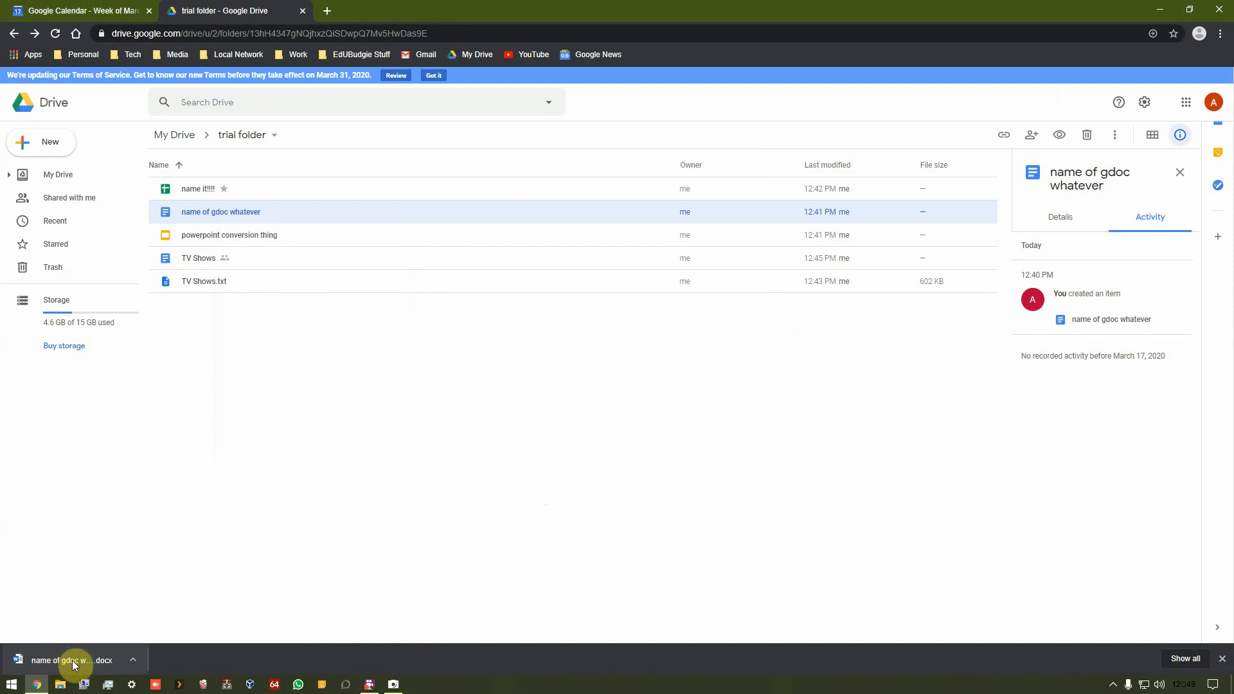
{"action": "left_click", "coordinate": [132, 658]}
{"action": "left_click", "coordinate": [169, 615]}
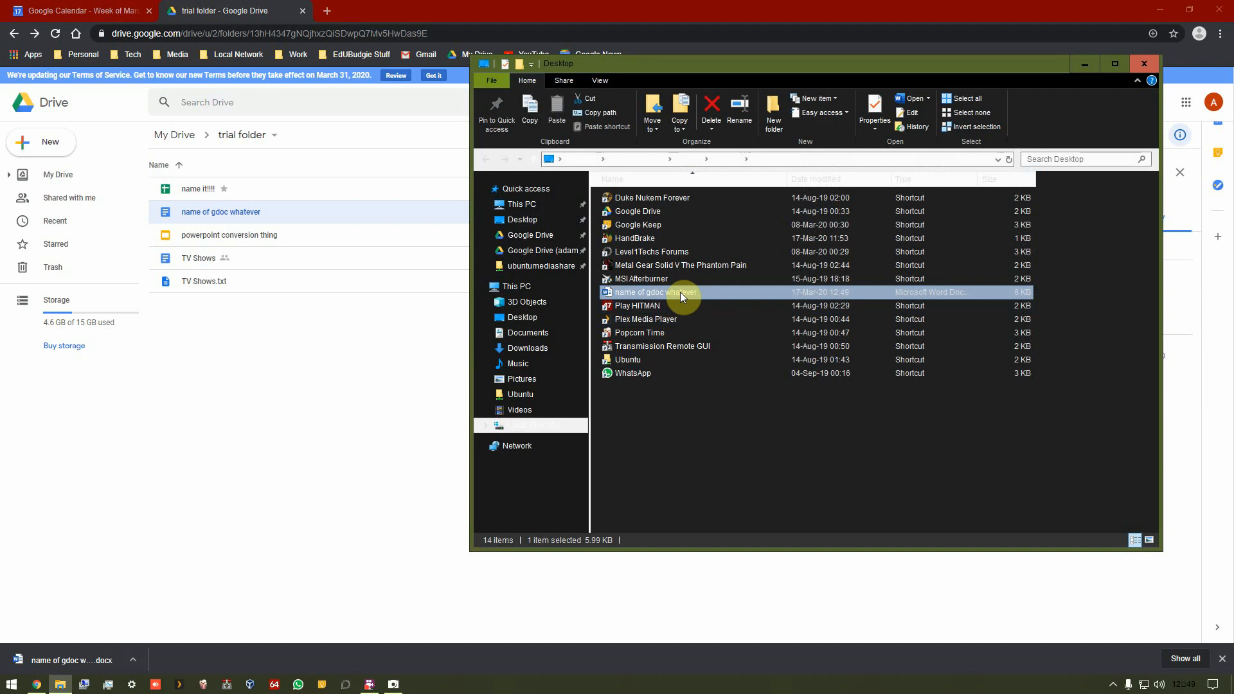
Step: Open the downloaded docx in Word, enable editing, then close Word and File Explorer
{"action": "double_click", "coordinate": [680, 292]}
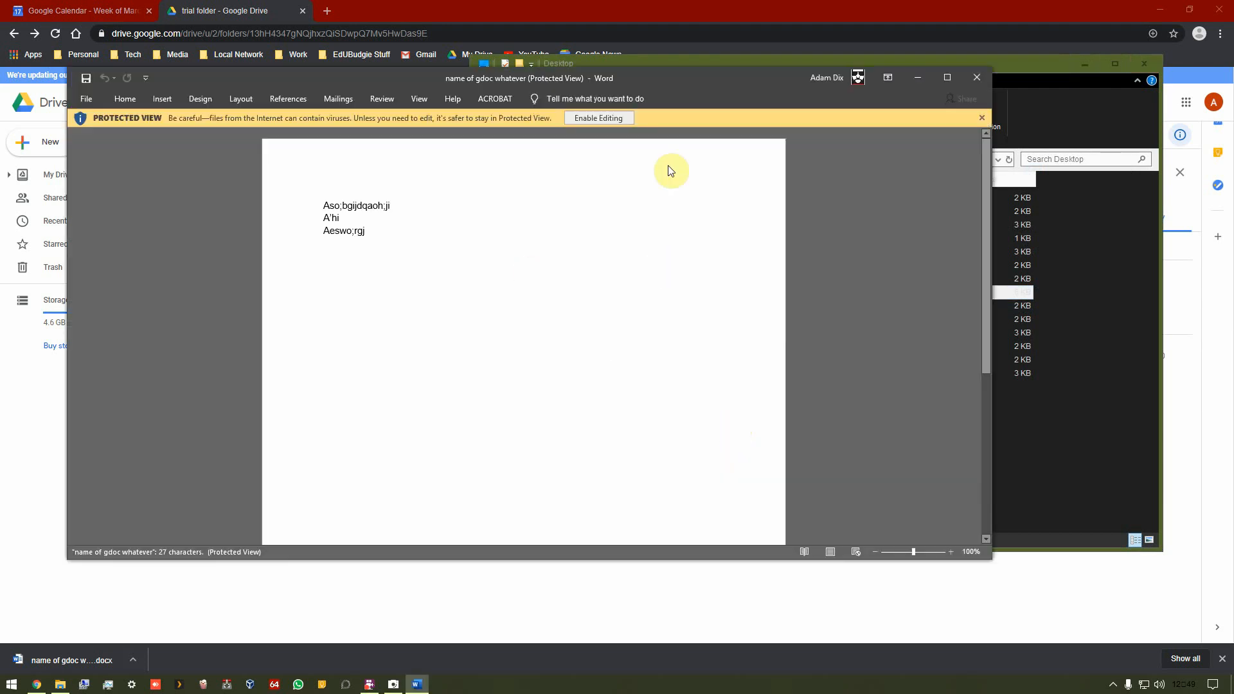
{"action": "left_click", "coordinate": [600, 118]}
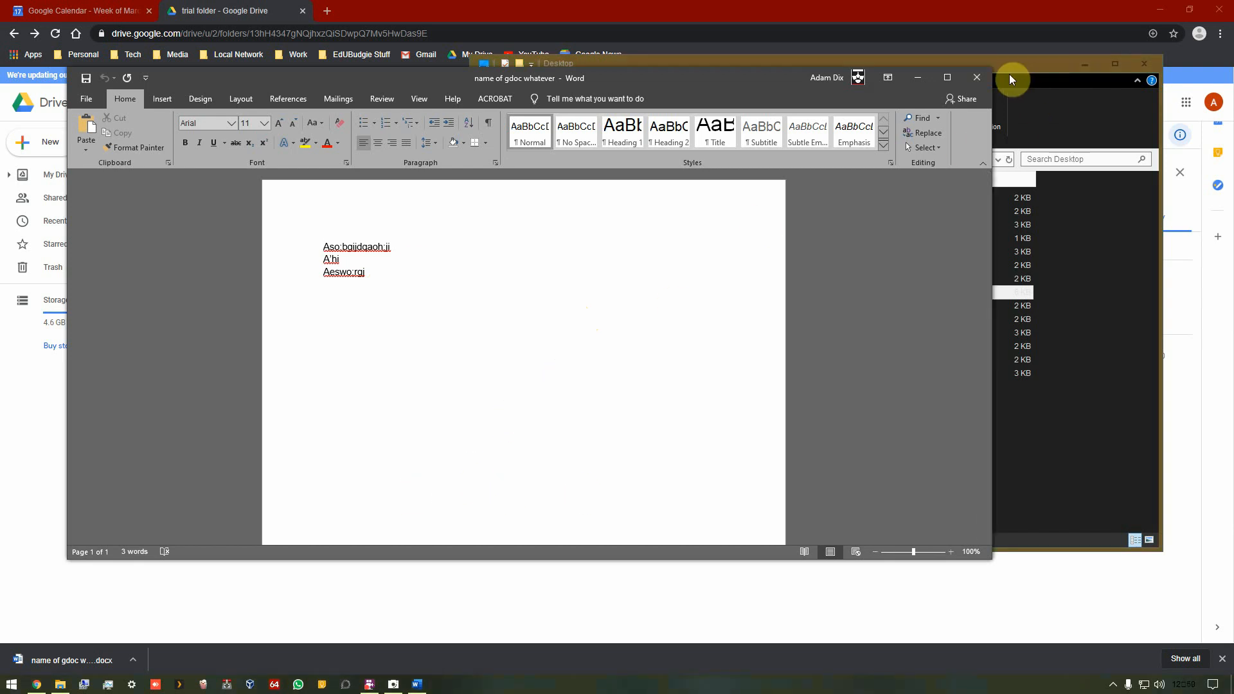
{"action": "left_click", "coordinate": [977, 77]}
{"action": "left_click", "coordinate": [1145, 62]}
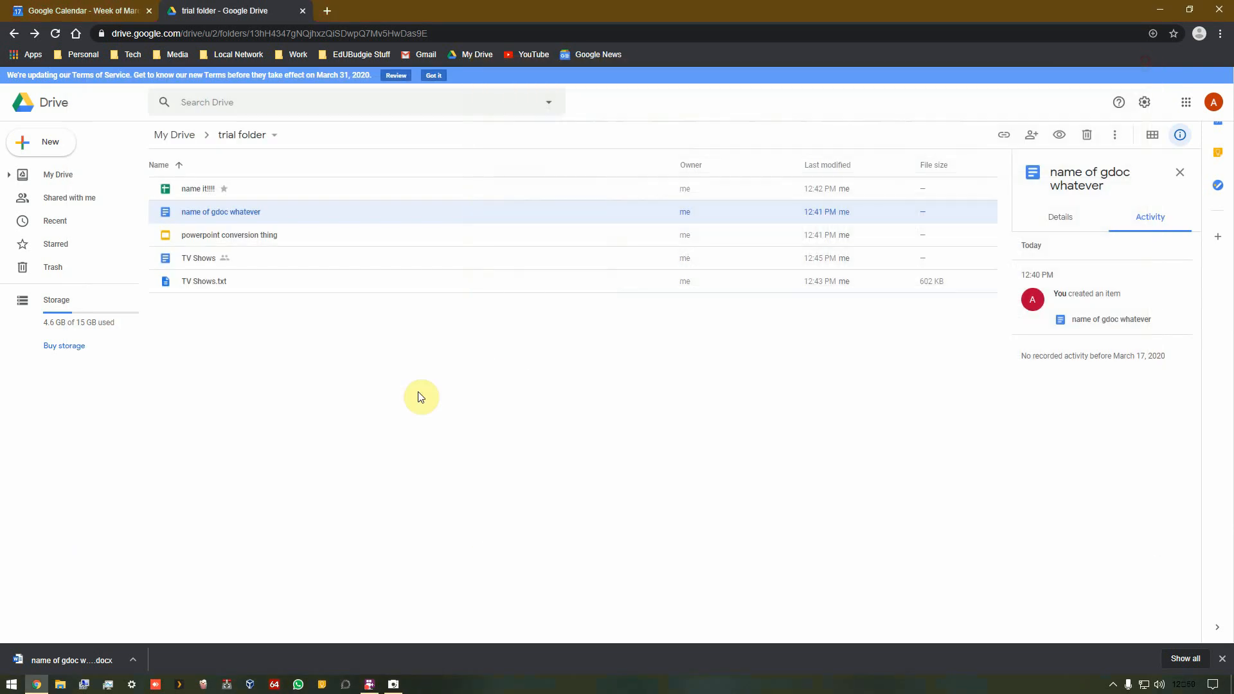
Step: Open the document again, move it to the trash from within Docs, and go to the Docs home screen
{"action": "double_click", "coordinate": [223, 218]}
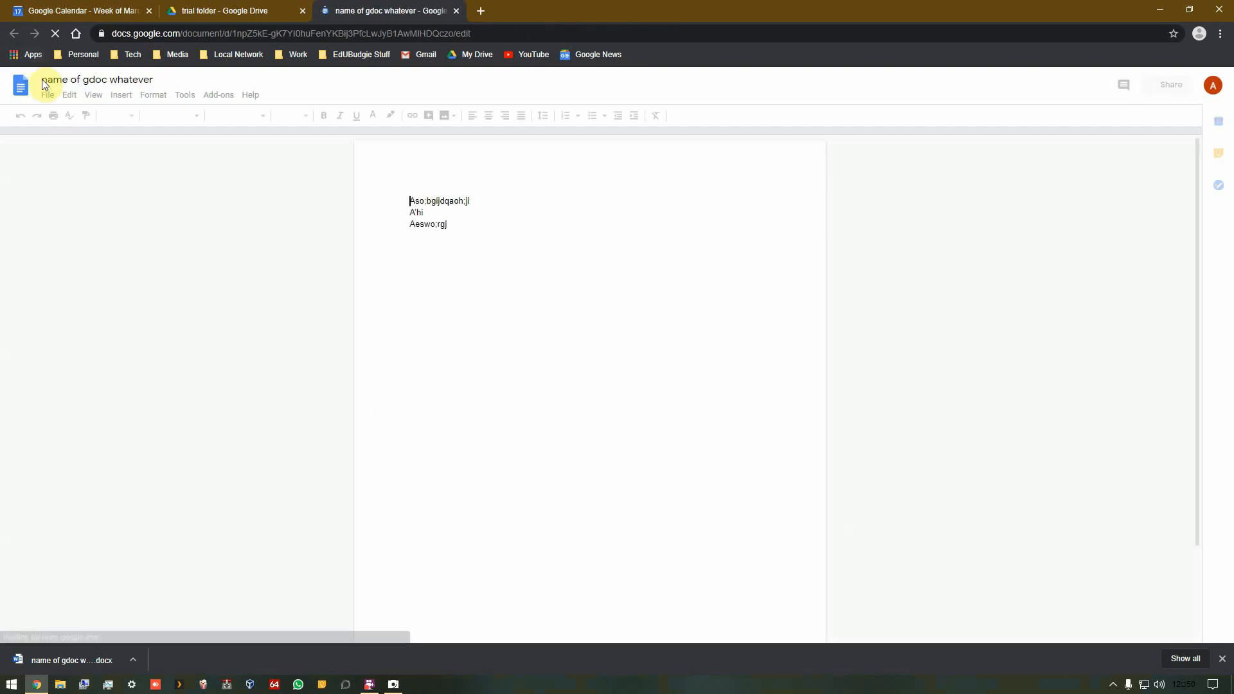
{"action": "left_click", "coordinate": [47, 95]}
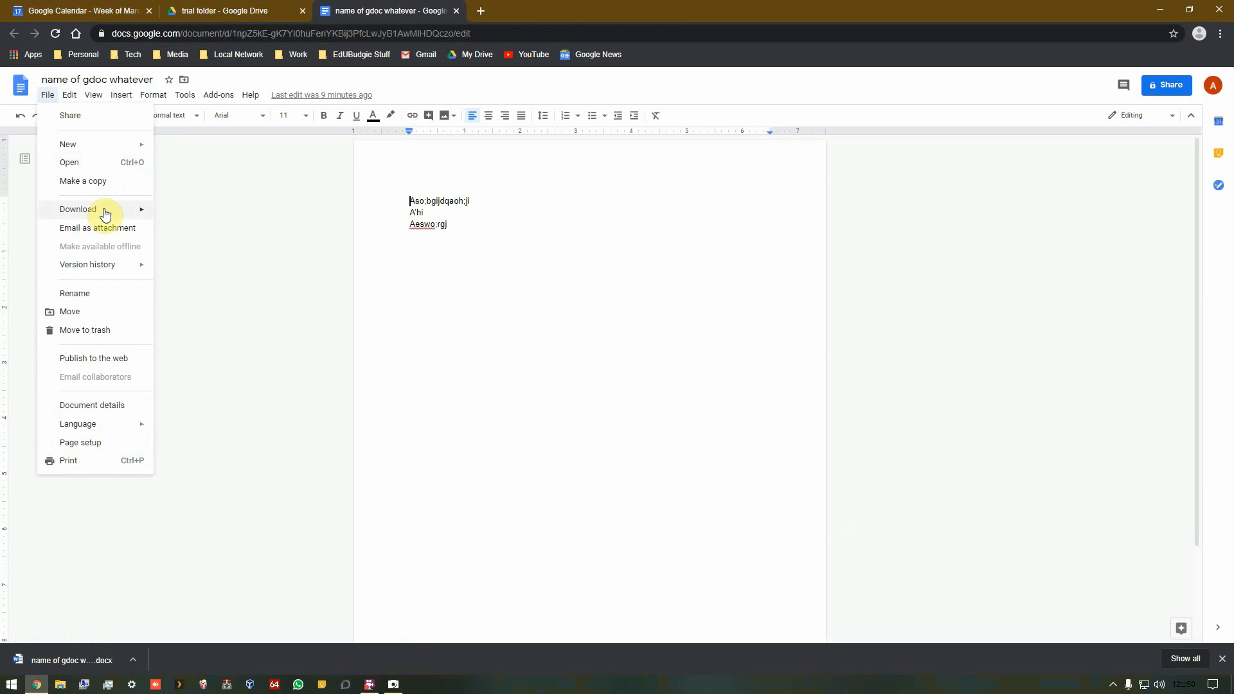
{"action": "mouse_move", "coordinate": [132, 211]}
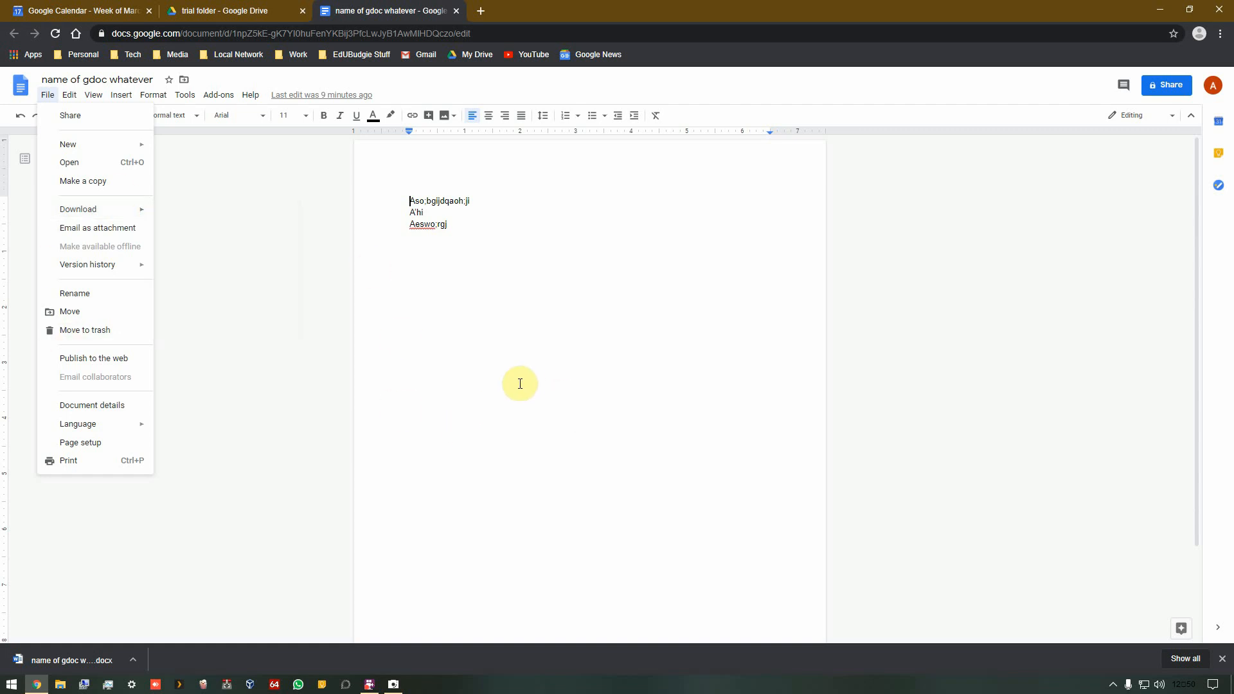
{"action": "left_click", "coordinate": [485, 388]}
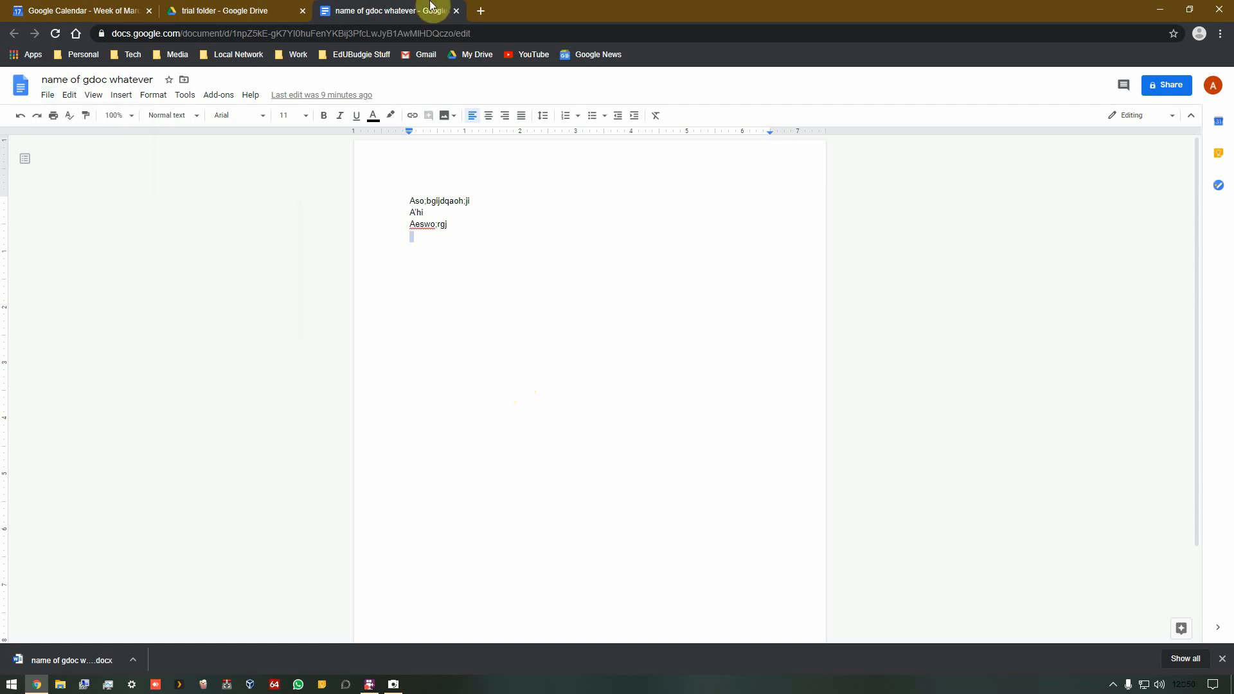
{"action": "left_click", "coordinate": [48, 95]}
{"action": "left_click", "coordinate": [74, 329]}
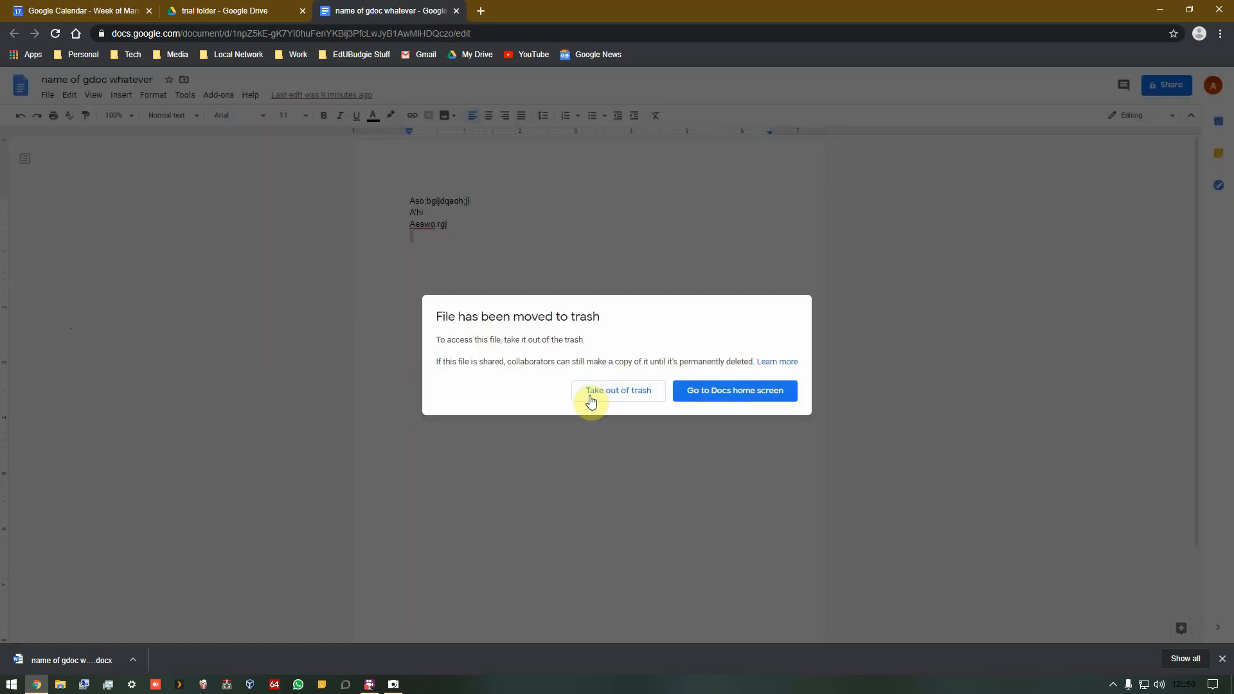
{"action": "left_click", "coordinate": [710, 393]}
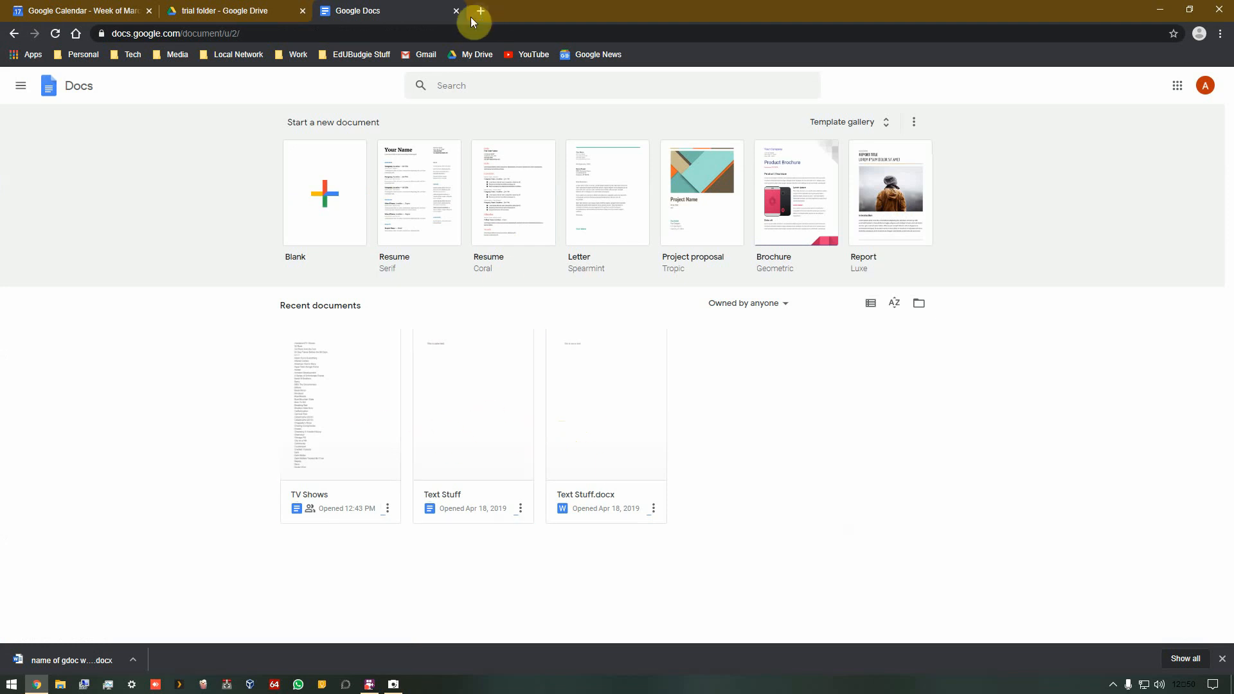
Step: Close the Docs tab, open the Drive Trash, empty it permanently, and return to My Drive
{"action": "left_click", "coordinate": [456, 11]}
{"action": "key", "text": "Delete"}
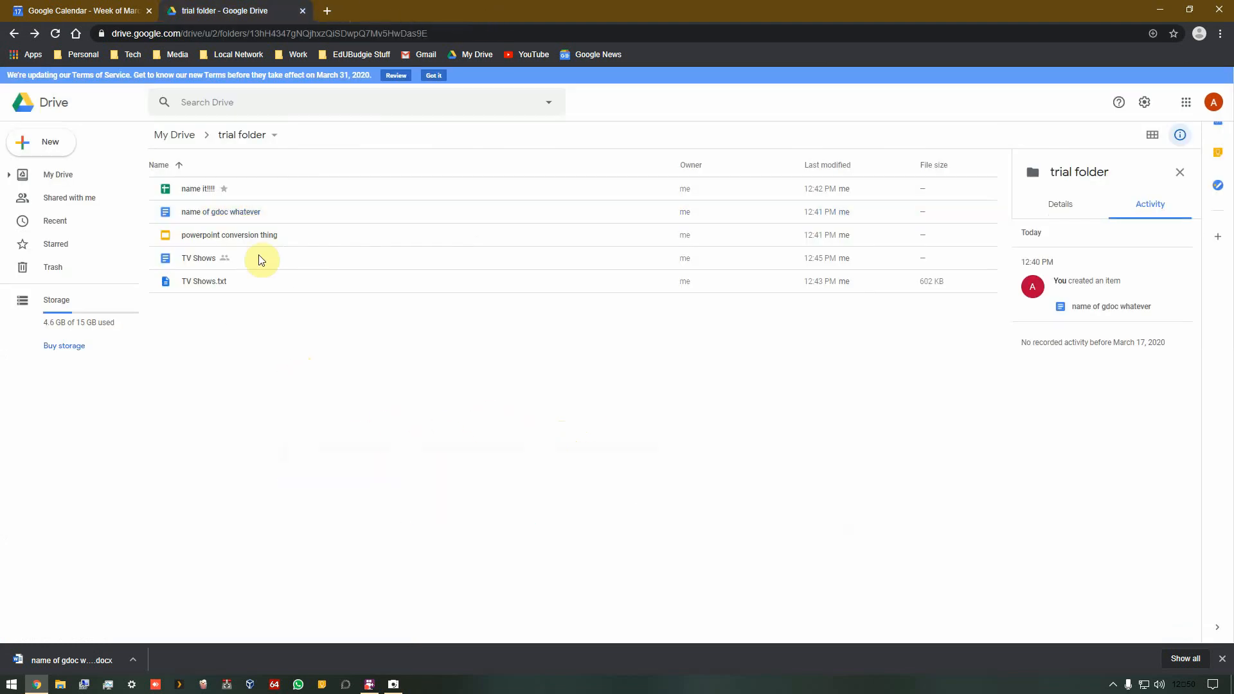
{"action": "left_click", "coordinate": [51, 269]}
{"action": "left_click", "coordinate": [195, 142]}
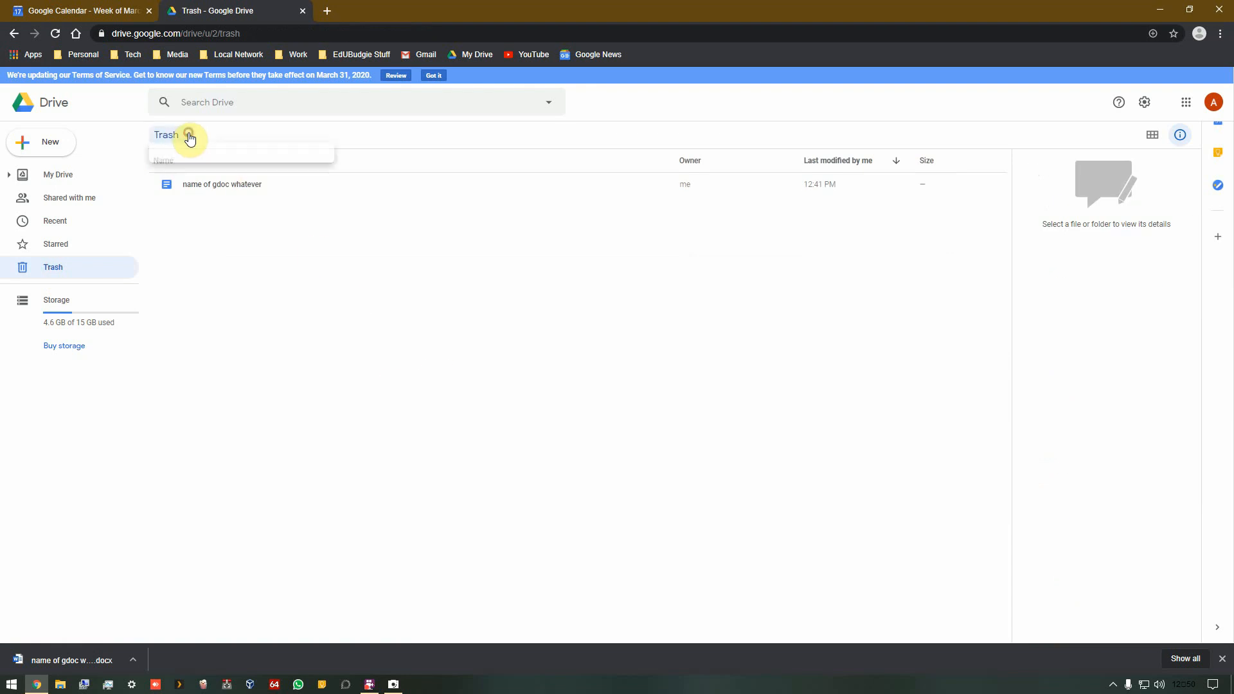
{"action": "left_click", "coordinate": [195, 165]}
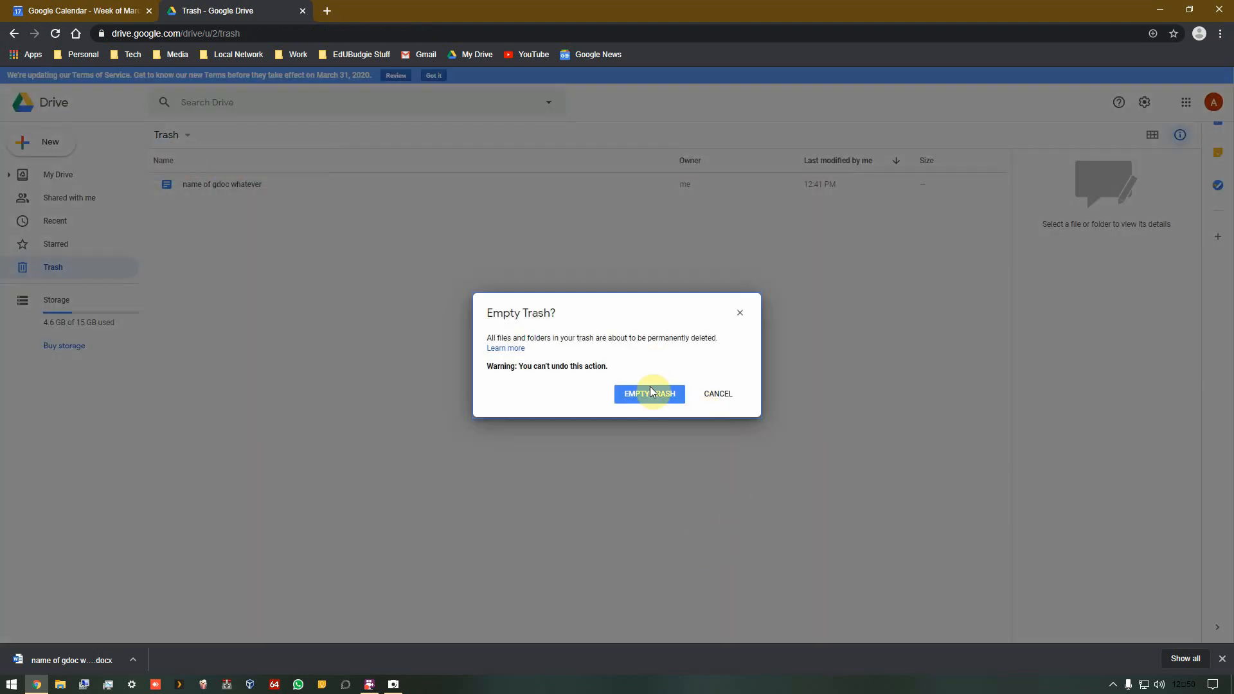
{"action": "left_click", "coordinate": [650, 392]}
{"action": "left_click", "coordinate": [54, 175]}
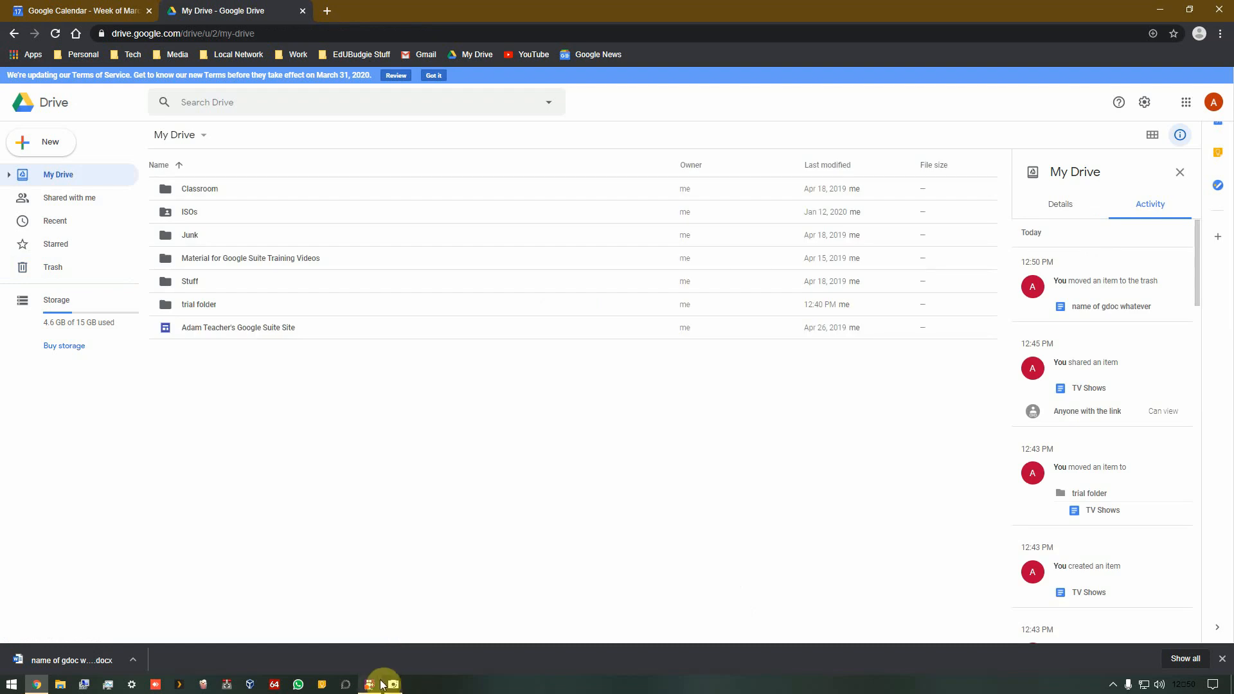
{"action": "left_click", "coordinate": [394, 684]}
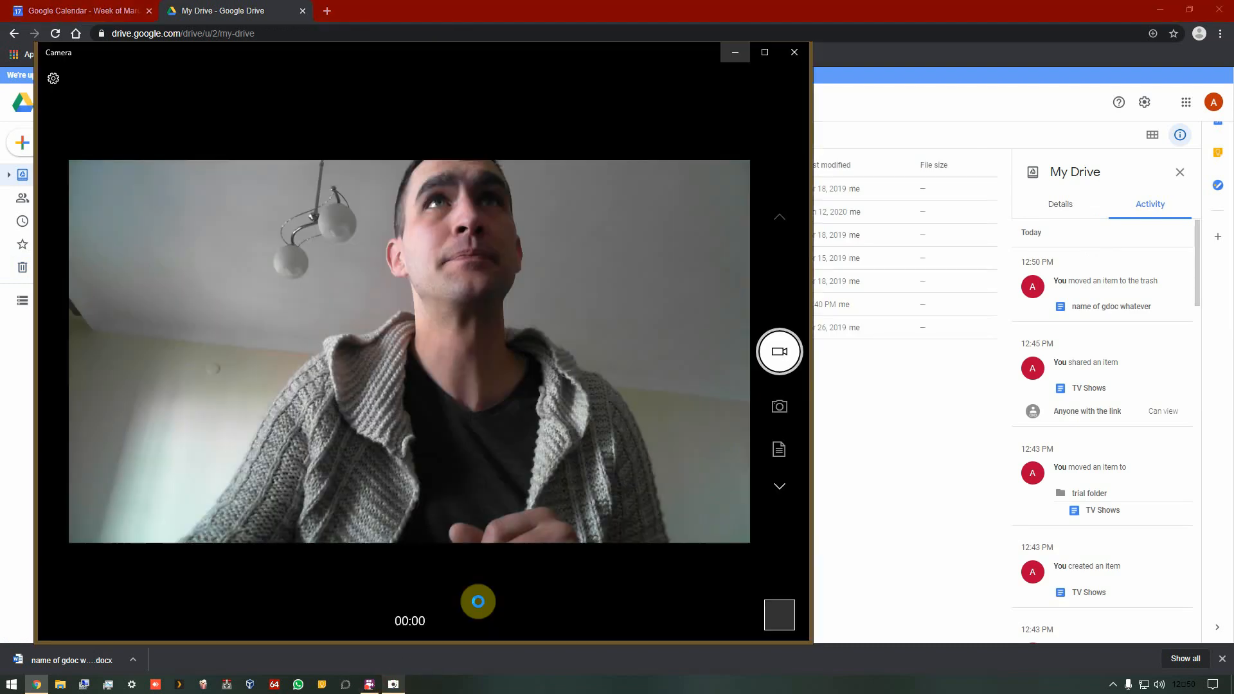
{"action": "left_click", "coordinate": [426, 379]}
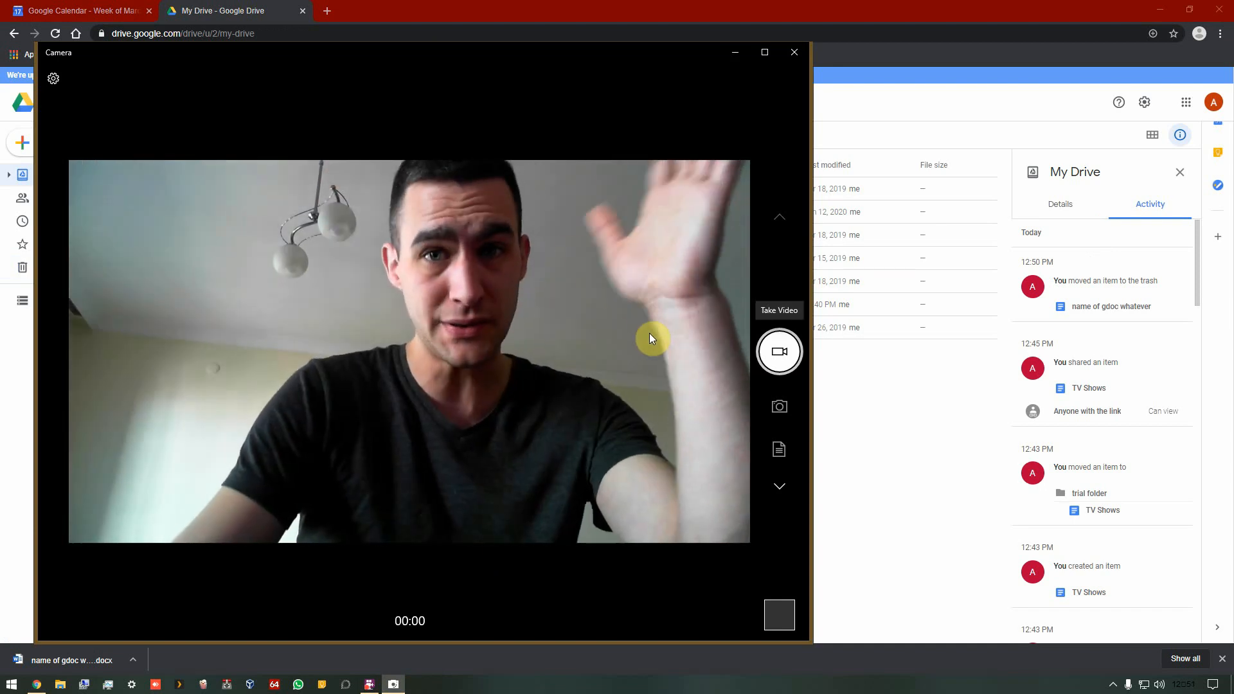
{"action": "left_click", "coordinate": [794, 52]}
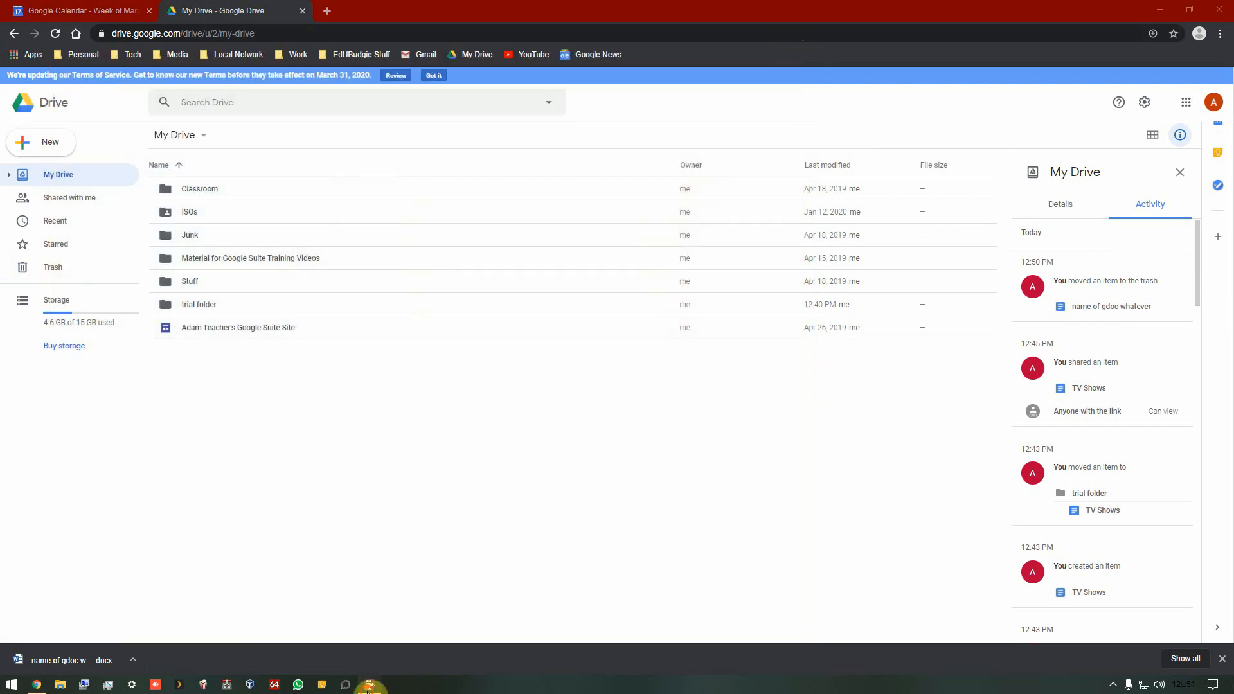